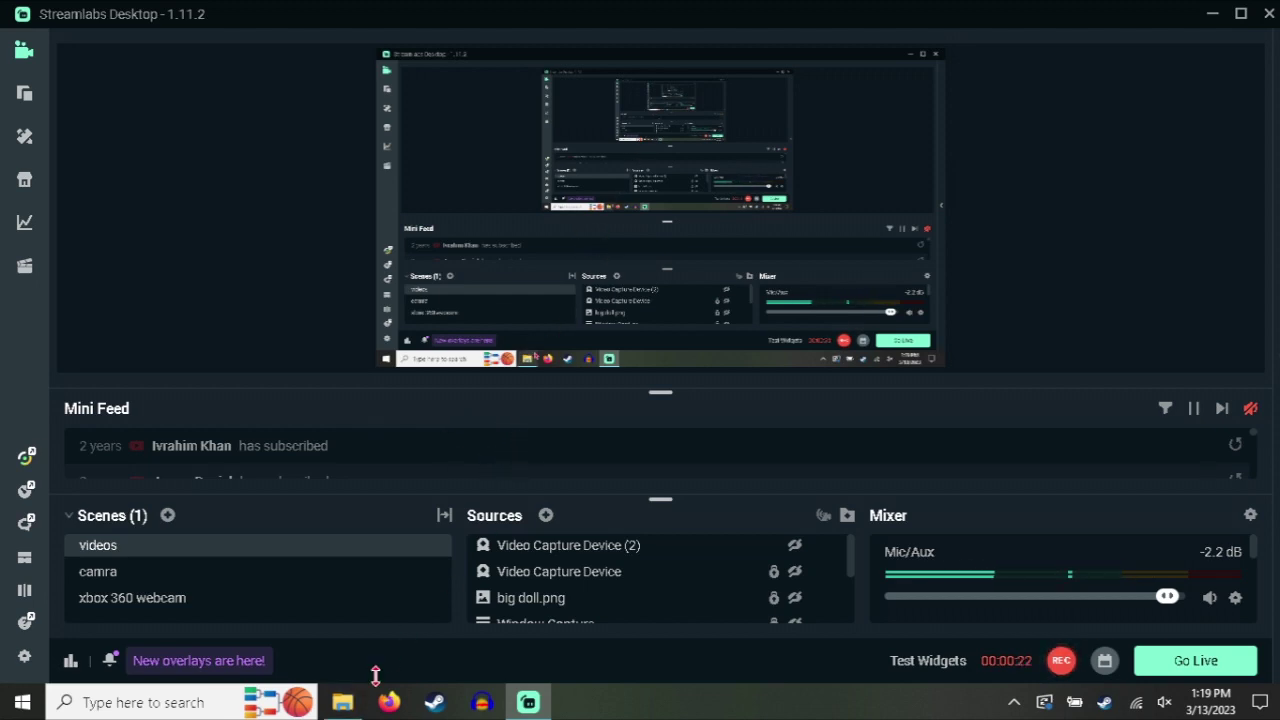
Open the Downloads folder in File Explorer and look over the io_import_scene_unreal_psa_psk_280.py file and the gartenofbanbanmapping and FModel folders
{"action": "left_click", "coordinate": [342, 702]}
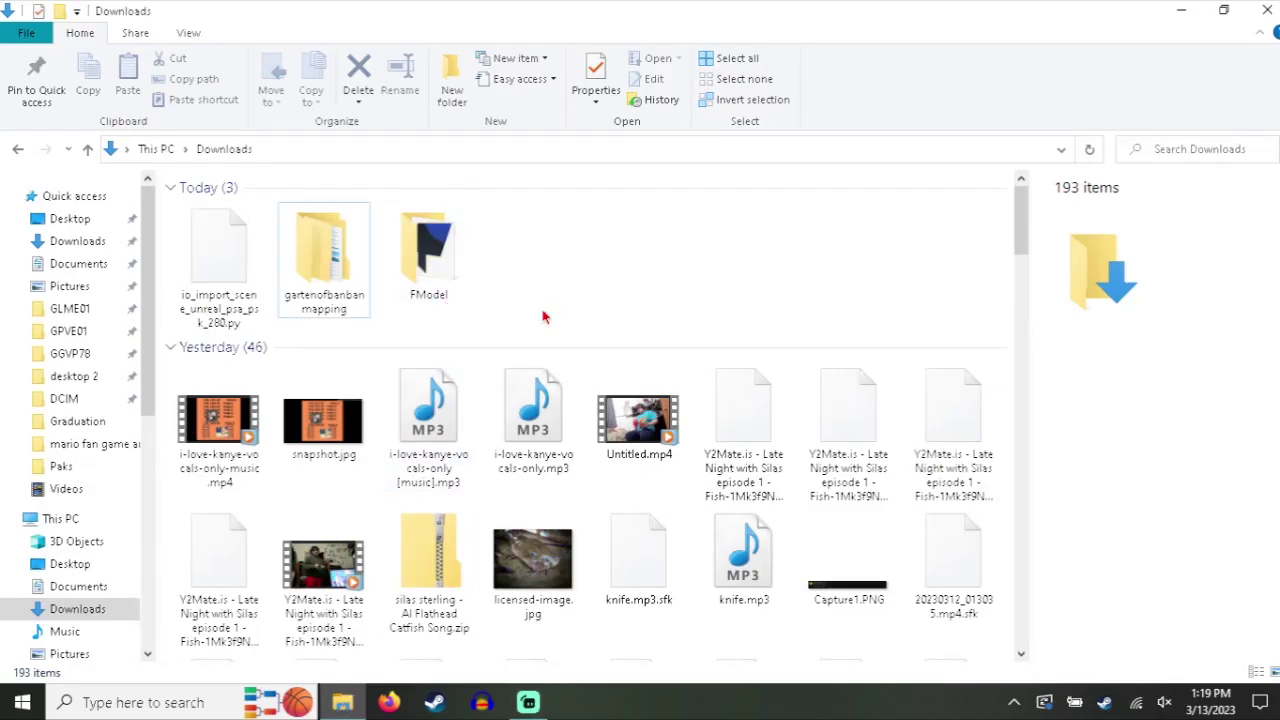
{"action": "left_click", "coordinate": [216, 255]}
{"action": "left_click_drag", "start_coordinate": [171, 251], "coordinate": [516, 295]}
{"action": "left_click", "coordinate": [529, 318]}
{"action": "left_click", "coordinate": [237, 331]}
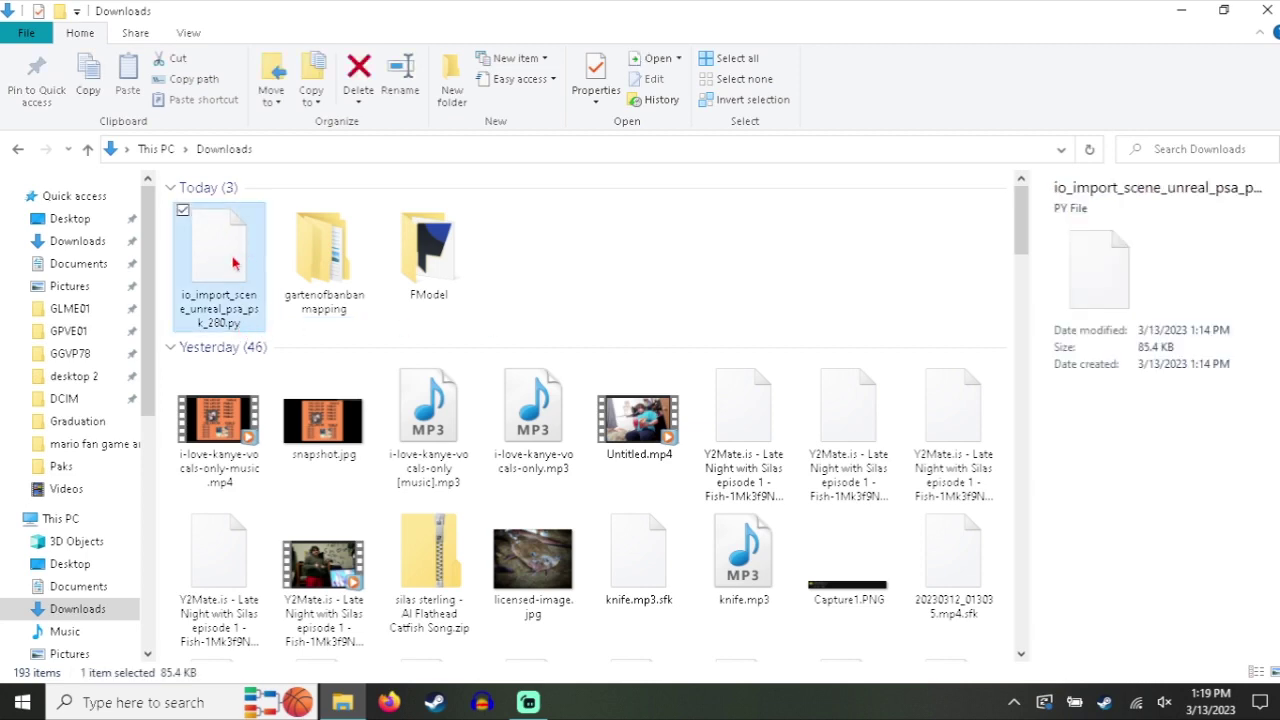
{"action": "left_click", "coordinate": [345, 268]}
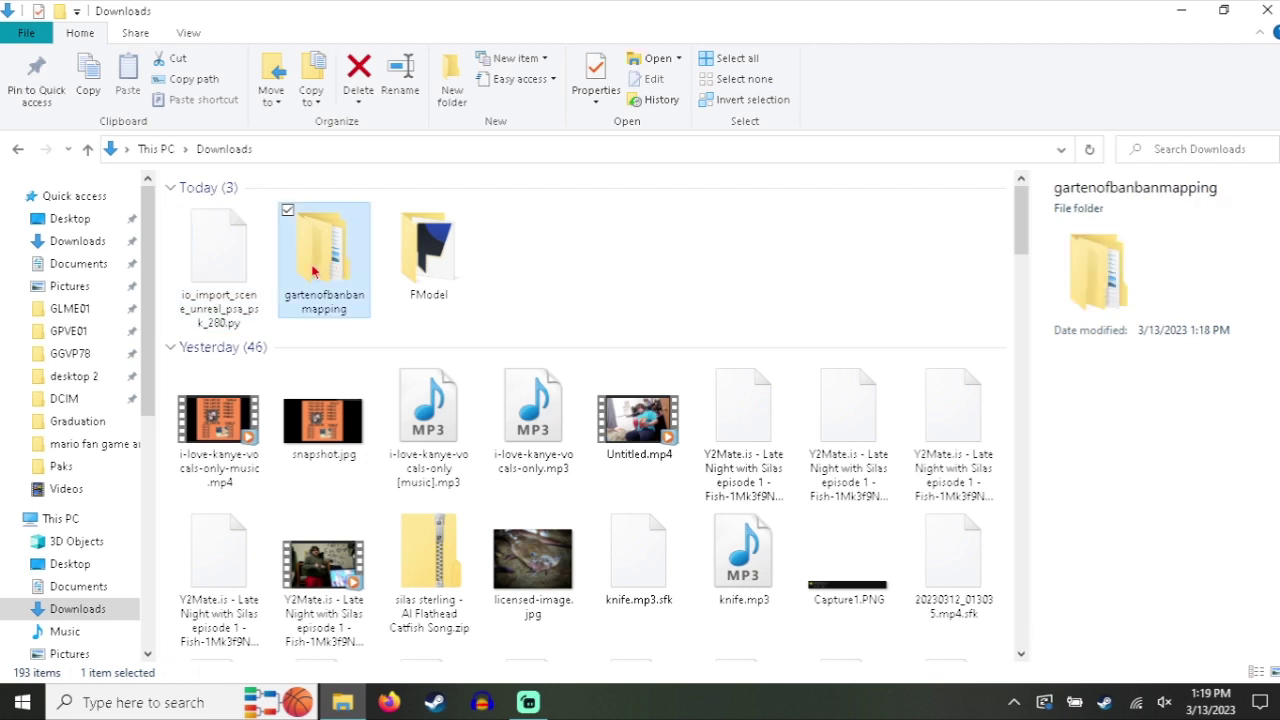
{"action": "left_click", "coordinate": [425, 276]}
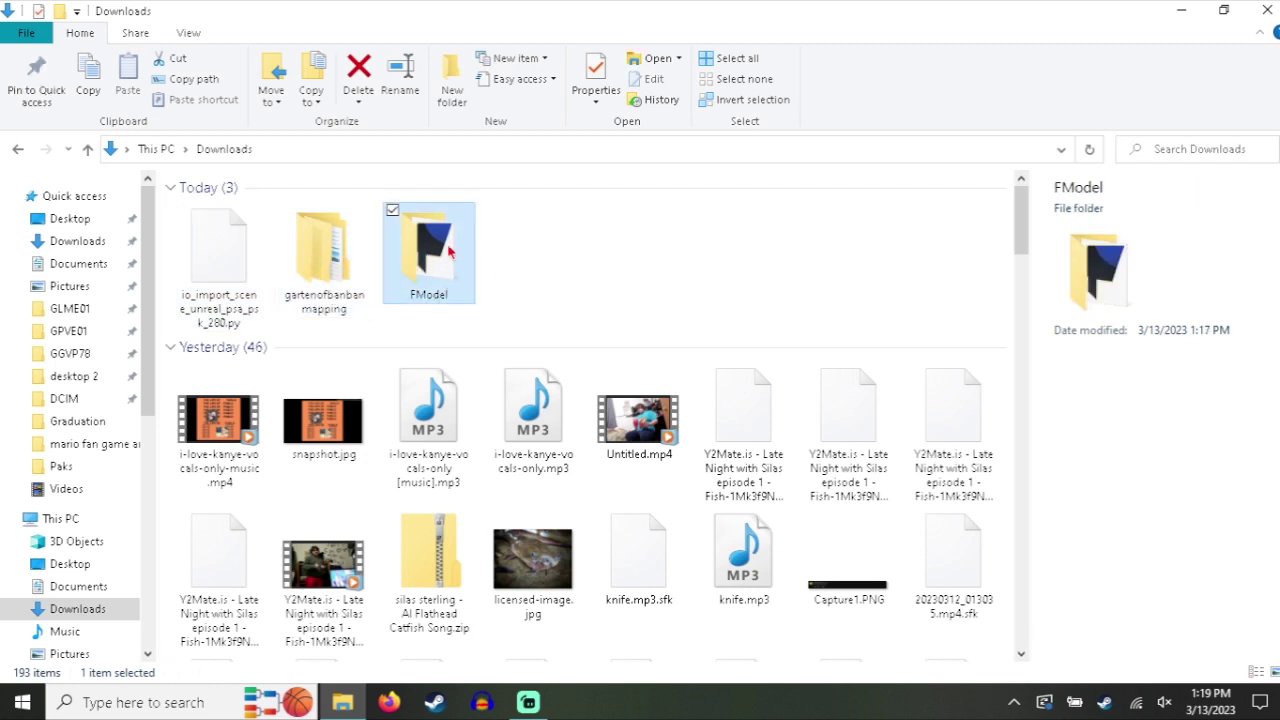
{"action": "left_click", "coordinate": [590, 281]}
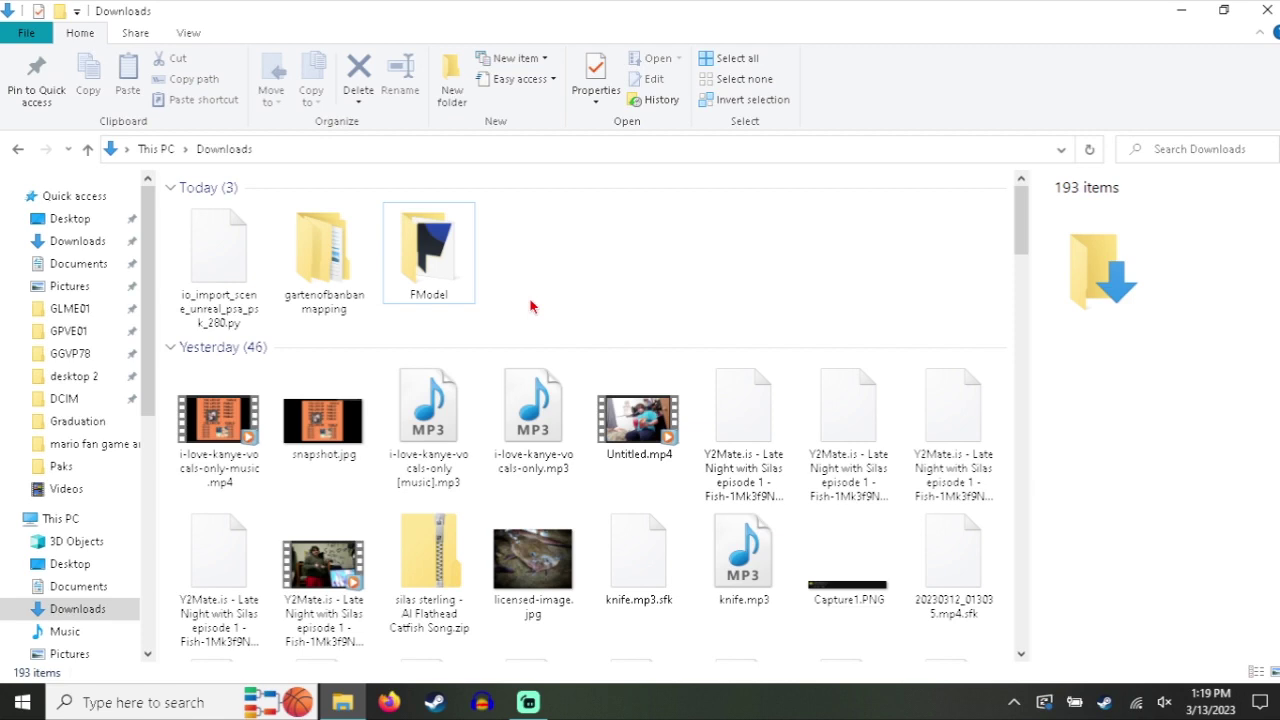
{"action": "left_click", "coordinate": [364, 316]}
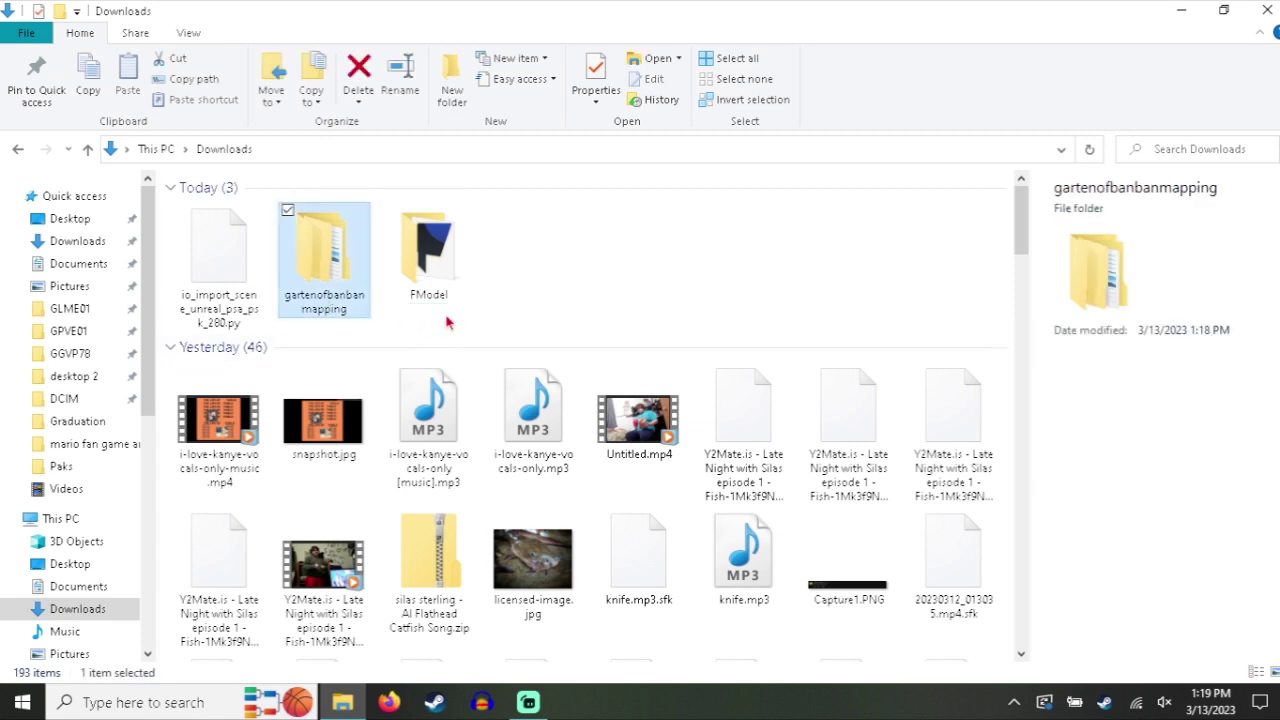
{"action": "left_click", "coordinate": [441, 320]}
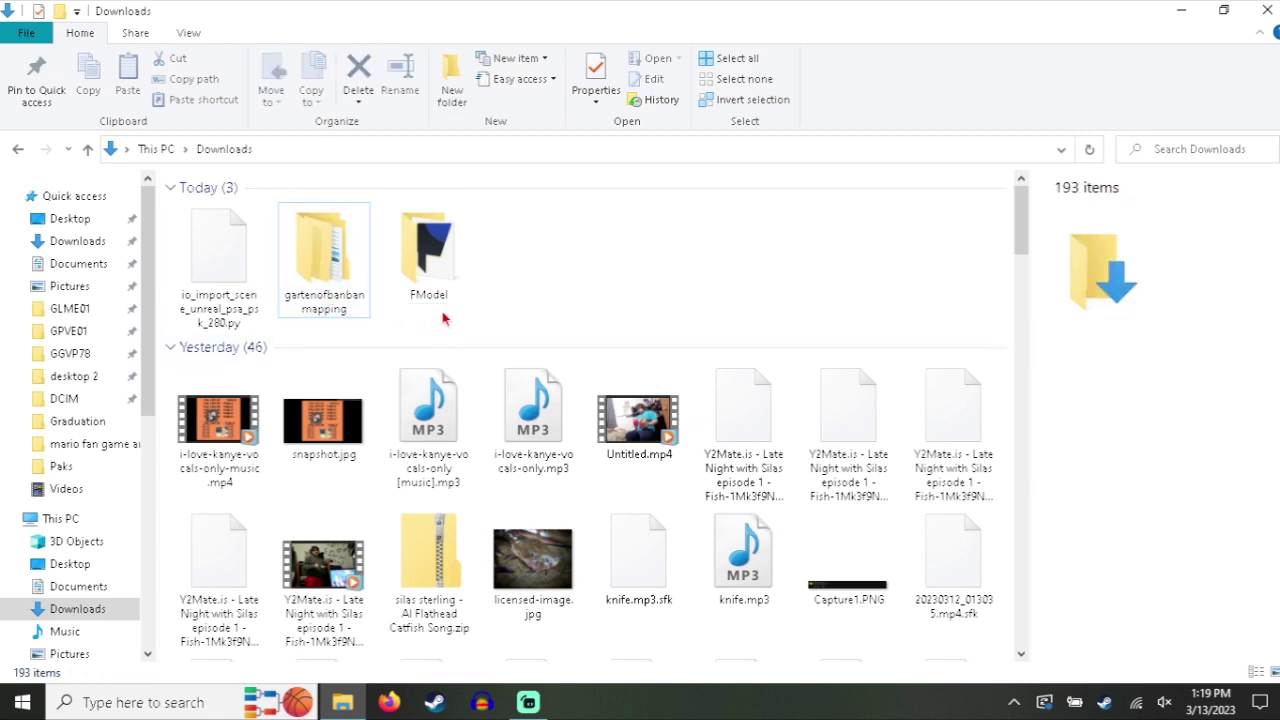
Launch FModel.exe from the FModel folder and open its Directory Selector
{"action": "double_click", "coordinate": [422, 280]}
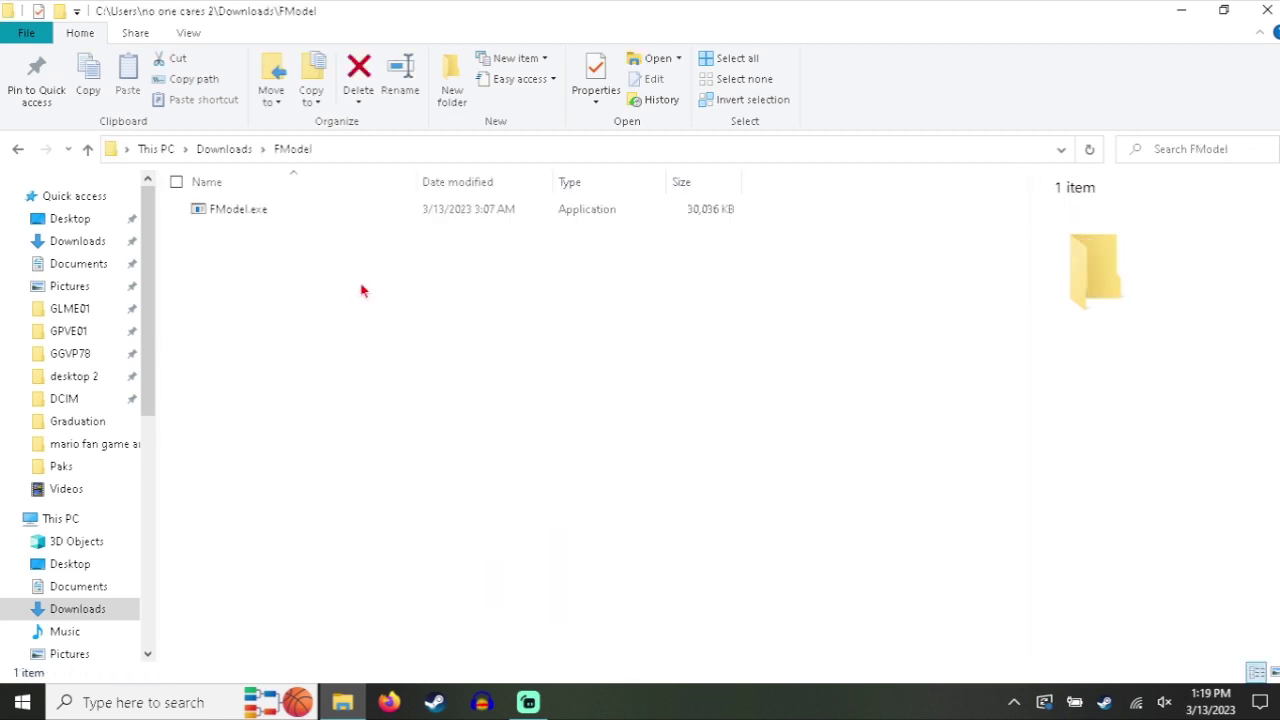
{"action": "double_click", "coordinate": [248, 214]}
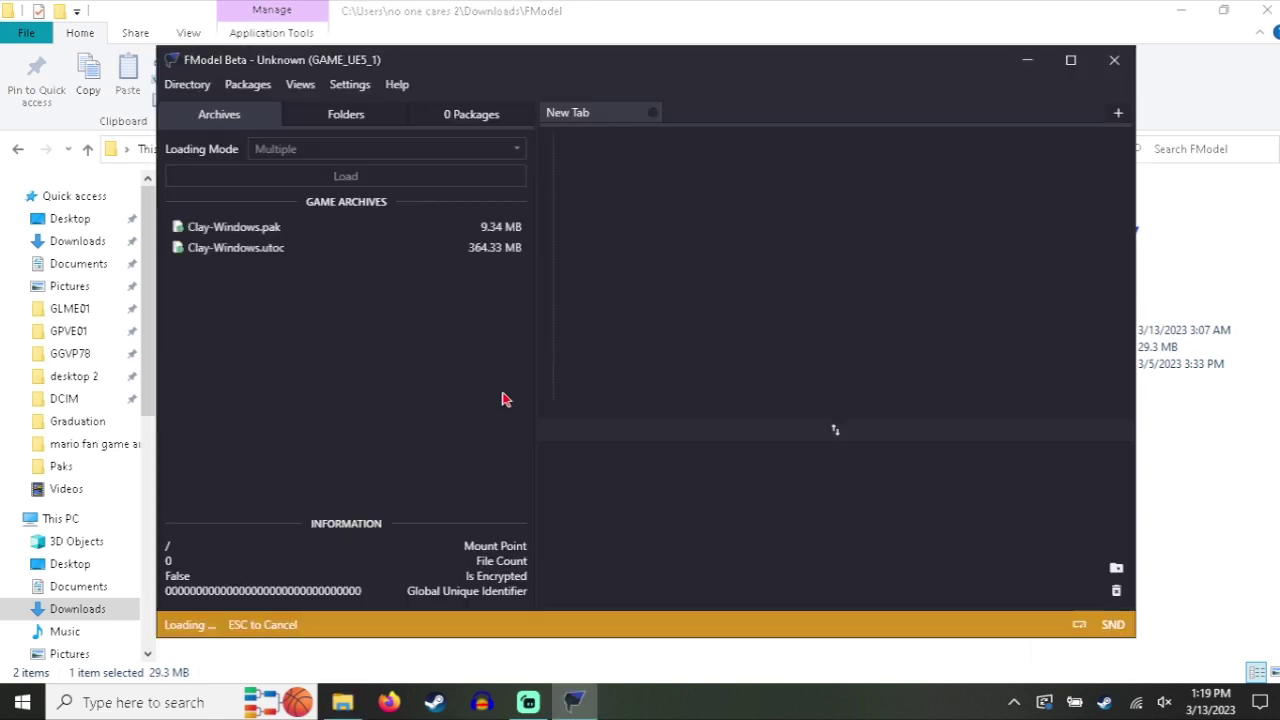
{"action": "left_click", "coordinate": [187, 84]}
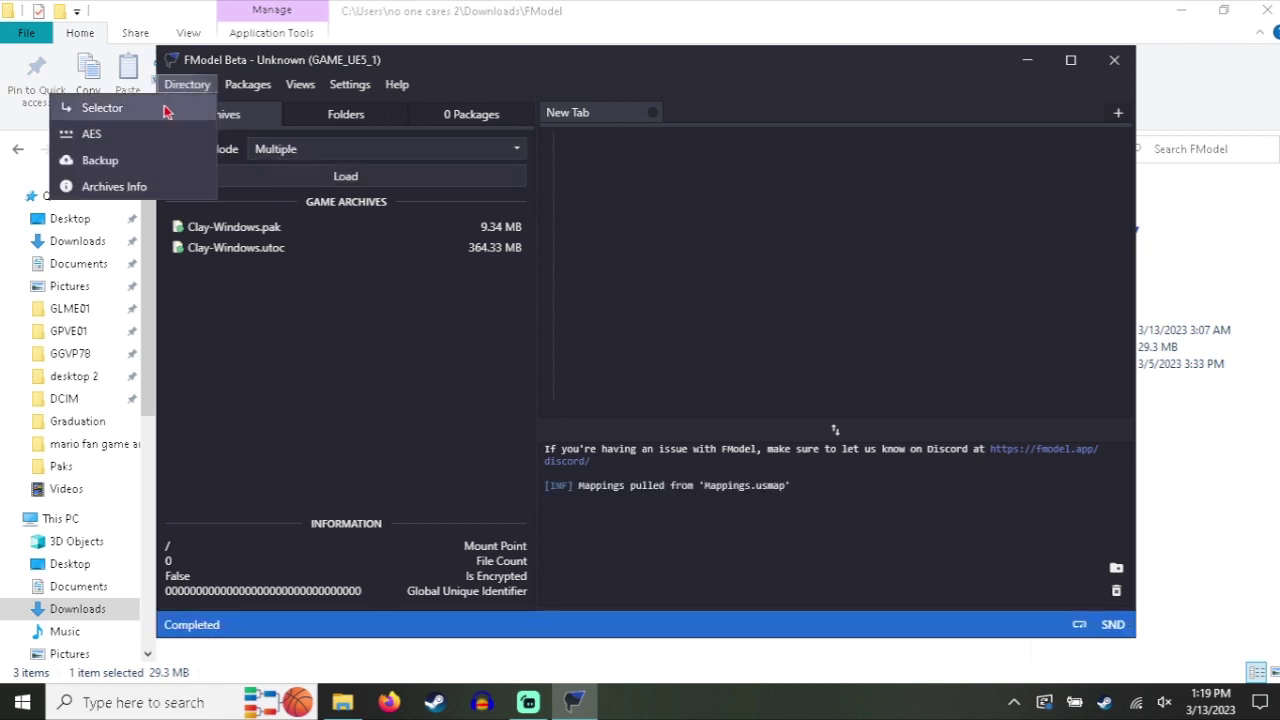
{"action": "left_click", "coordinate": [149, 114]}
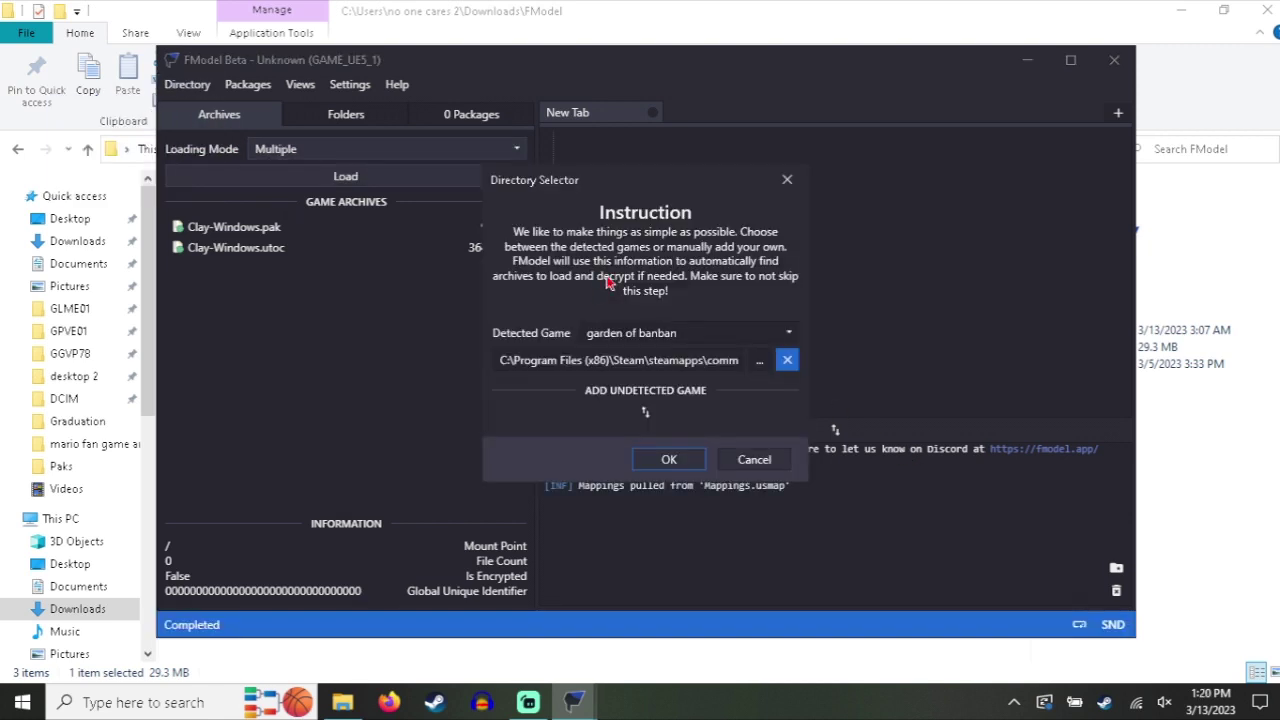
{"action": "left_click_drag", "start_coordinate": [645, 189], "coordinate": [612, 202]}
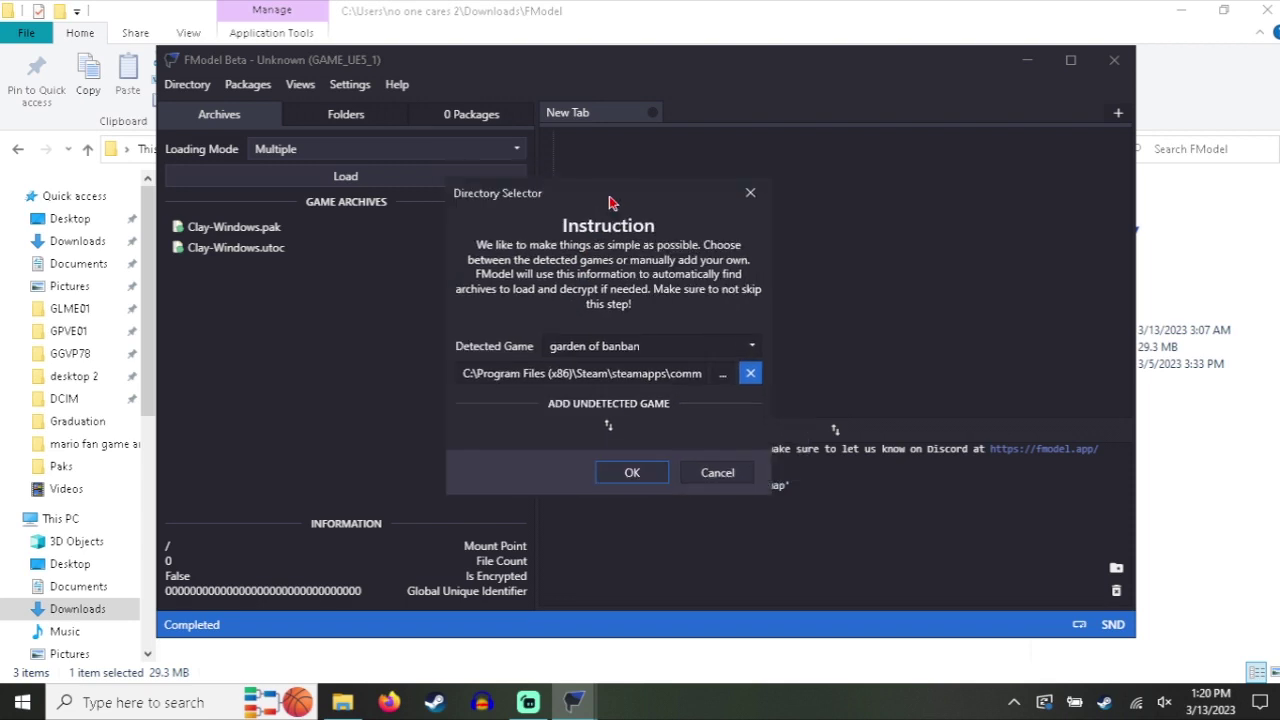
Choose Fortnite [LIVE] as the detected game and name a new undetected game "garden of banban"
{"action": "left_click", "coordinate": [630, 348]}
{"action": "left_click", "coordinate": [620, 376]}
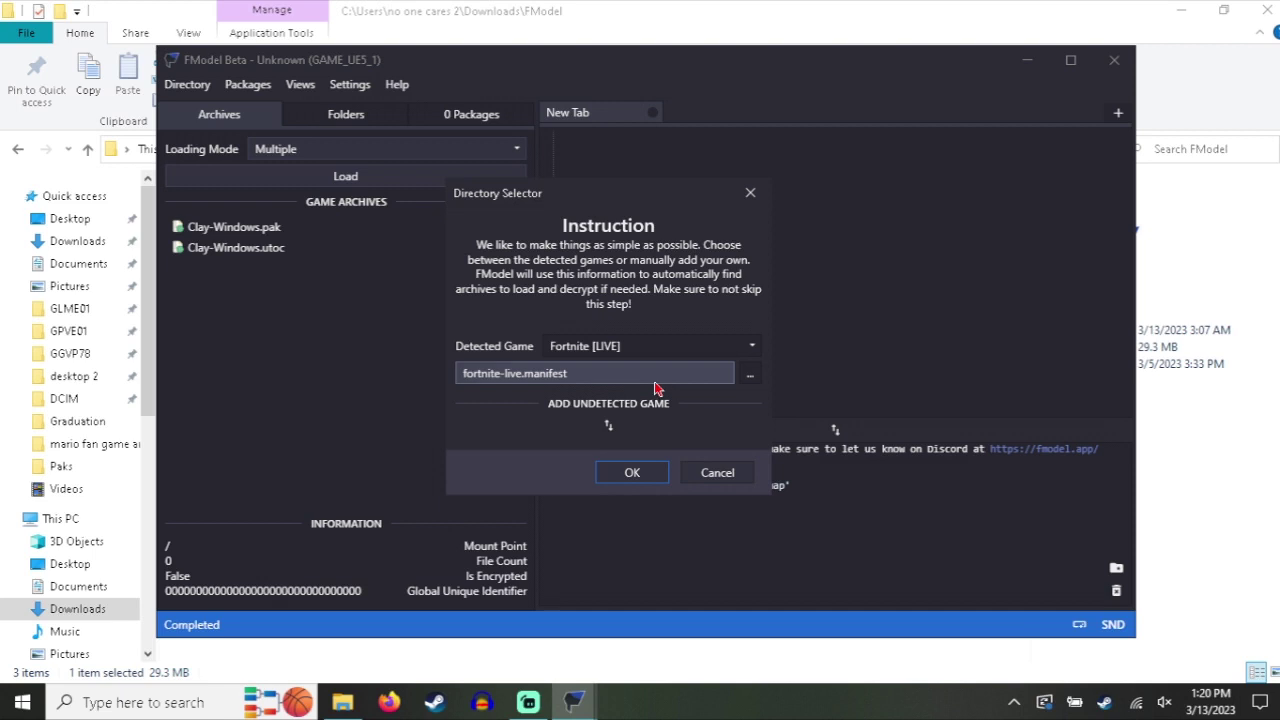
{"action": "left_click", "coordinate": [603, 428]}
{"action": "left_click", "coordinate": [577, 446]}
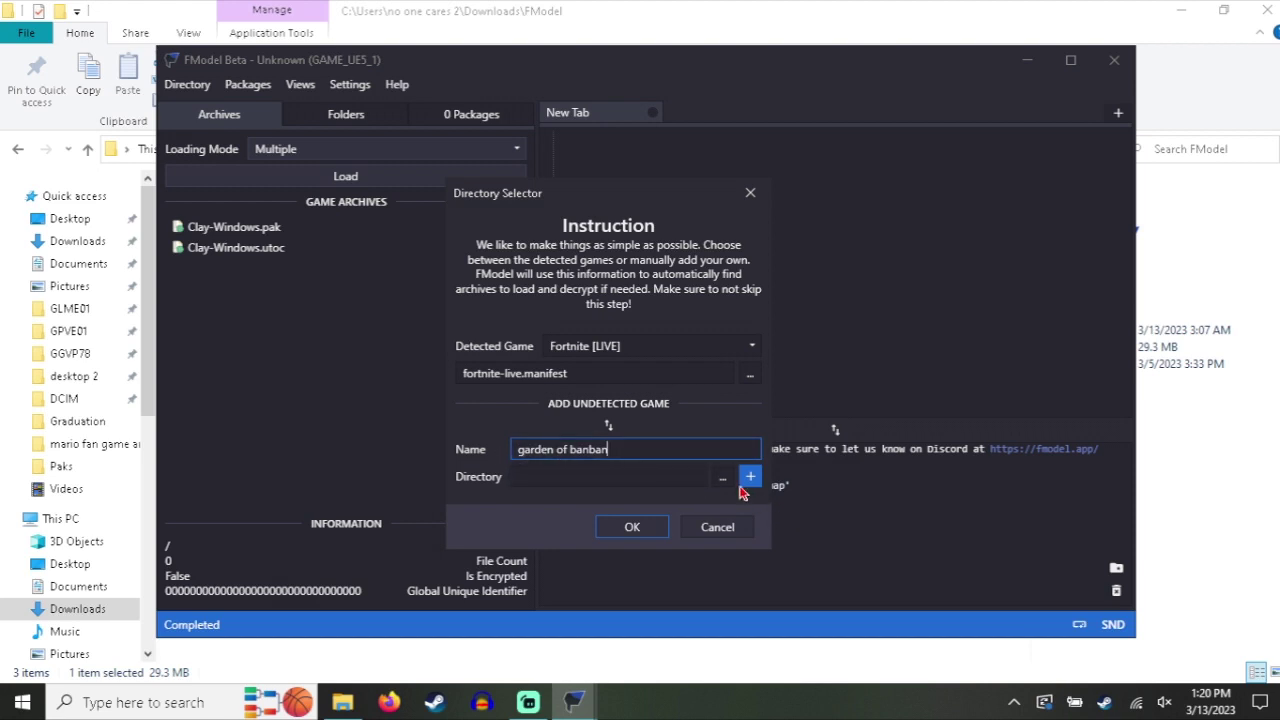
Set the undetected game's directory to the Garten Of Banban folder under Steam\steamapps\common
{"action": "left_click", "coordinate": [722, 477]}
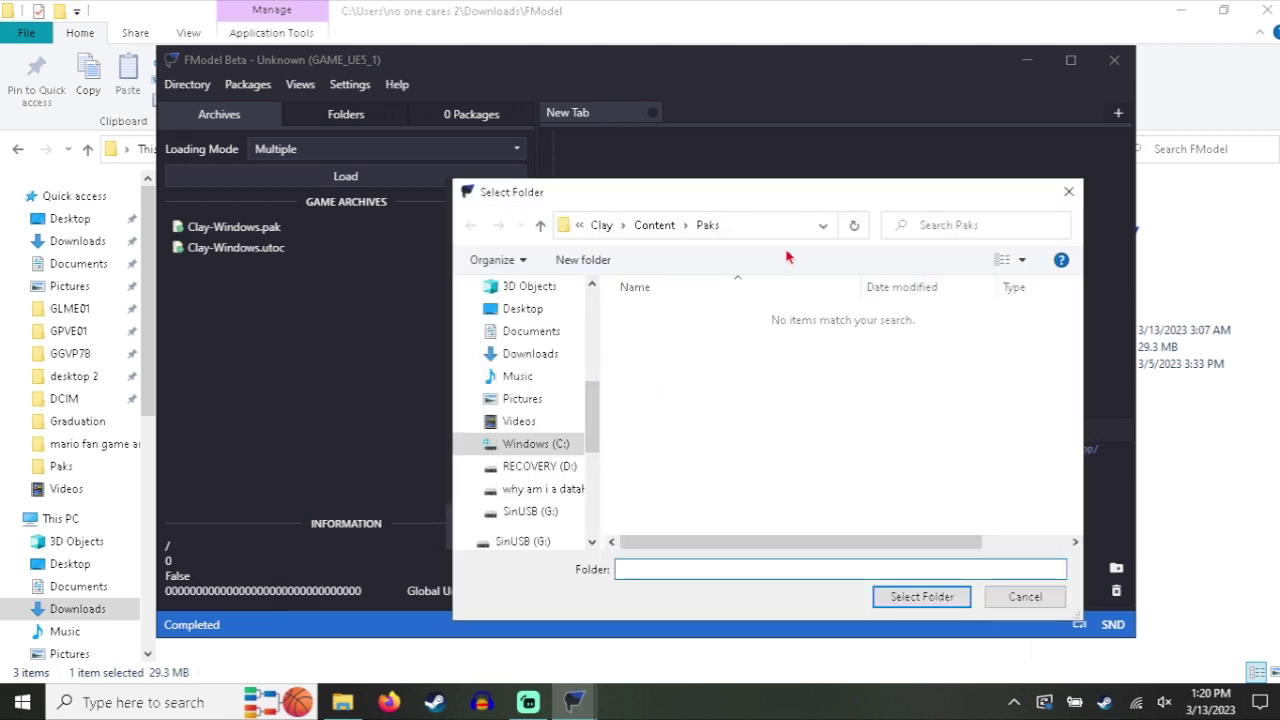
{"action": "left_click", "coordinate": [601, 225]}
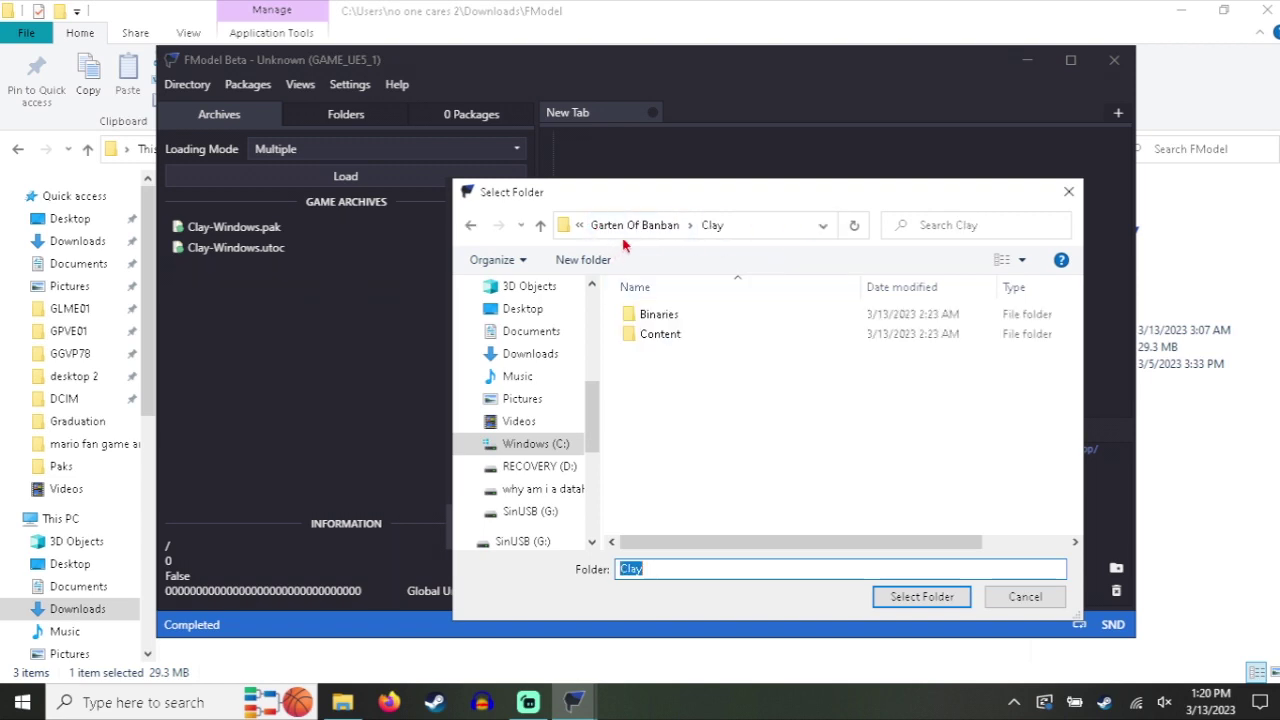
{"action": "left_click", "coordinate": [645, 234]}
{"action": "left_click", "coordinate": [822, 225]}
{"action": "left_click", "coordinate": [645, 226]}
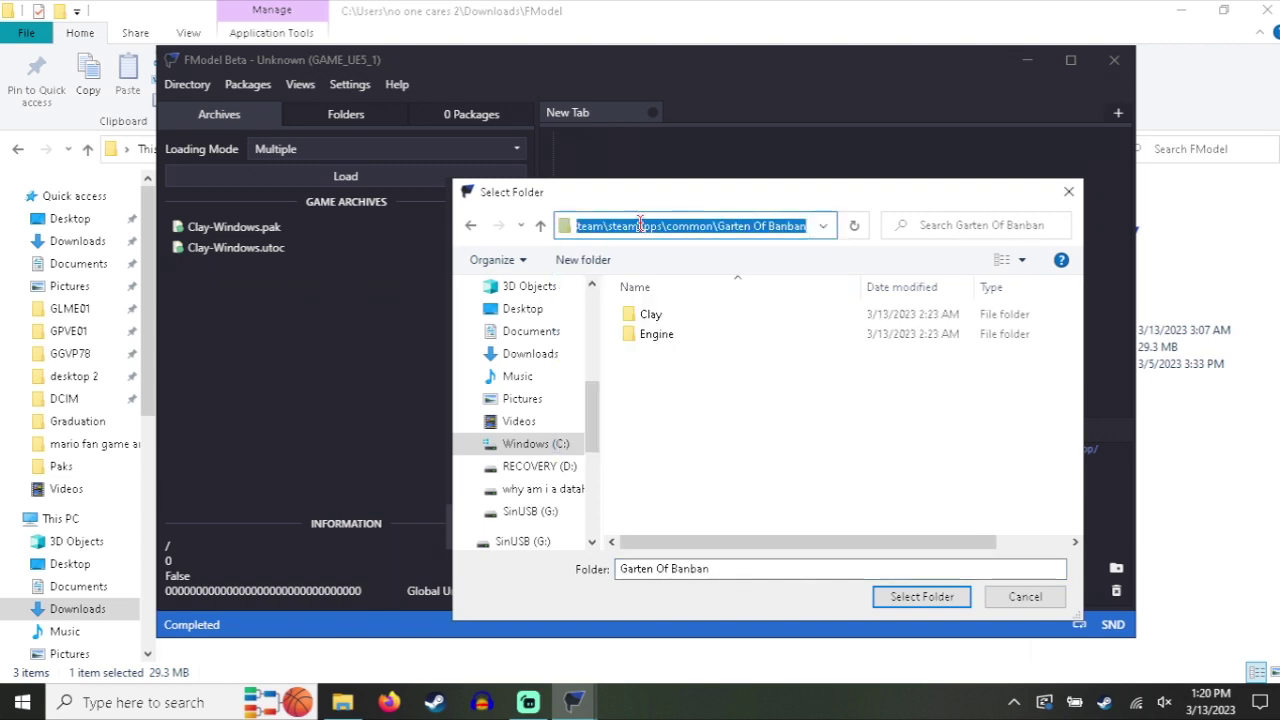
{"action": "left_click", "coordinate": [595, 226]}
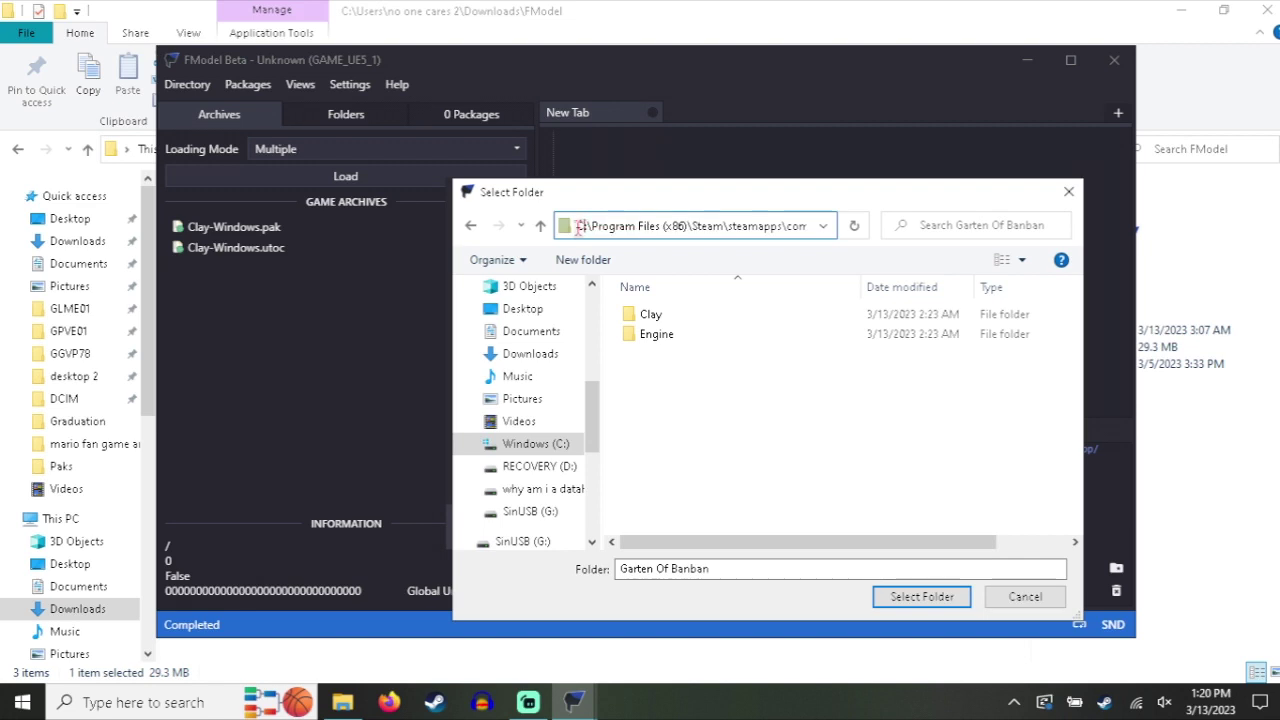
{"action": "left_click_drag", "start_coordinate": [577, 226], "coordinate": [777, 244]}
{"action": "left_click", "coordinate": [836, 486]}
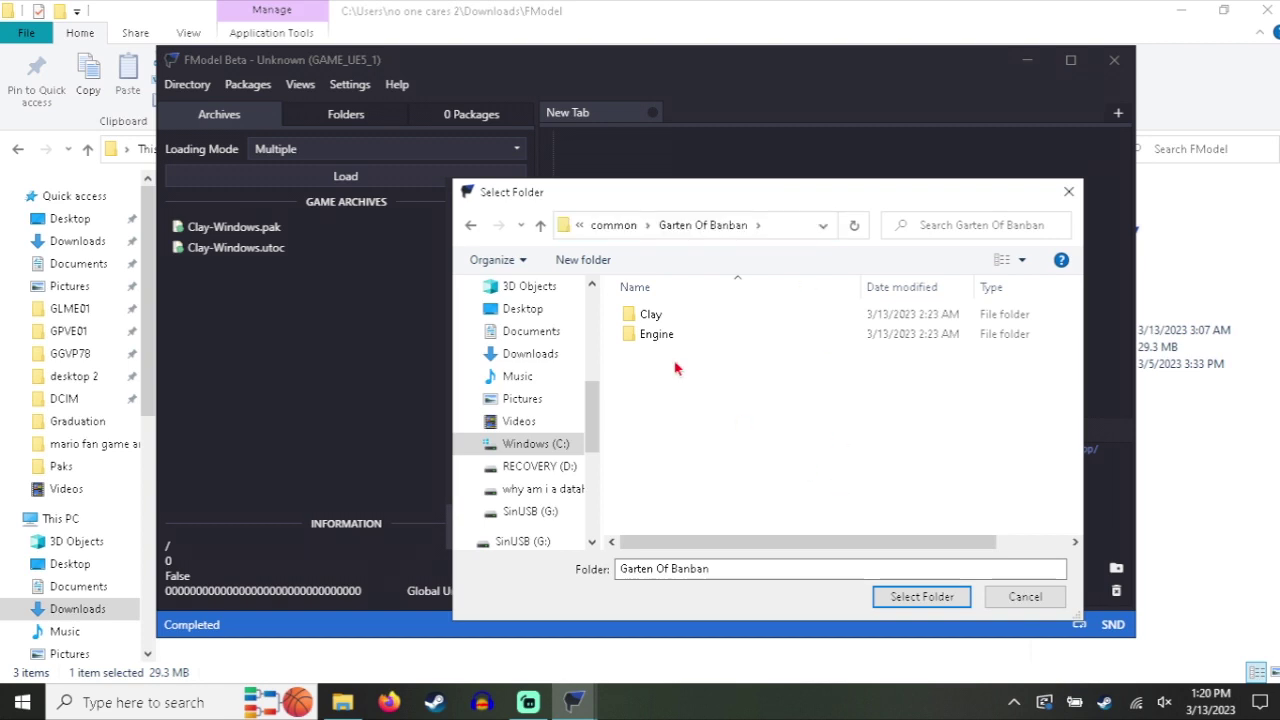
{"action": "left_click", "coordinate": [921, 596]}
{"action": "left_click", "coordinate": [756, 481]}
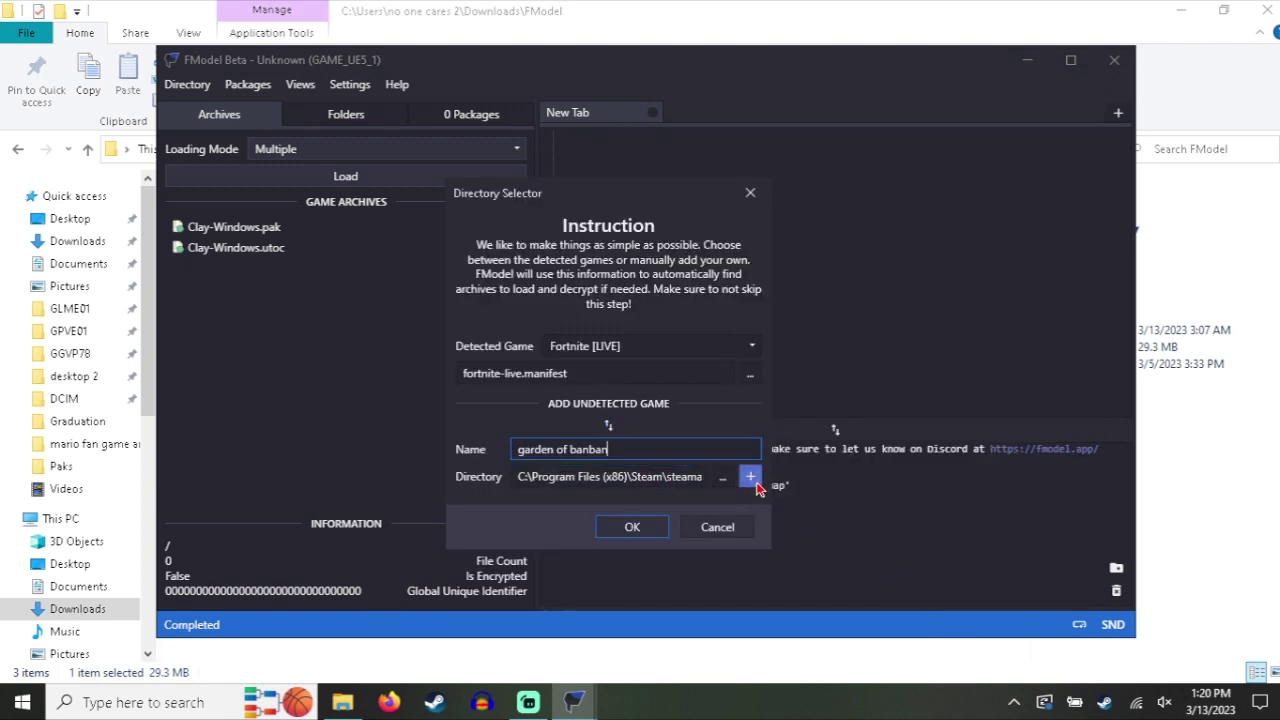
Pick garden of banban as the detected game and confirm the directory selection
{"action": "left_click", "coordinate": [634, 350]}
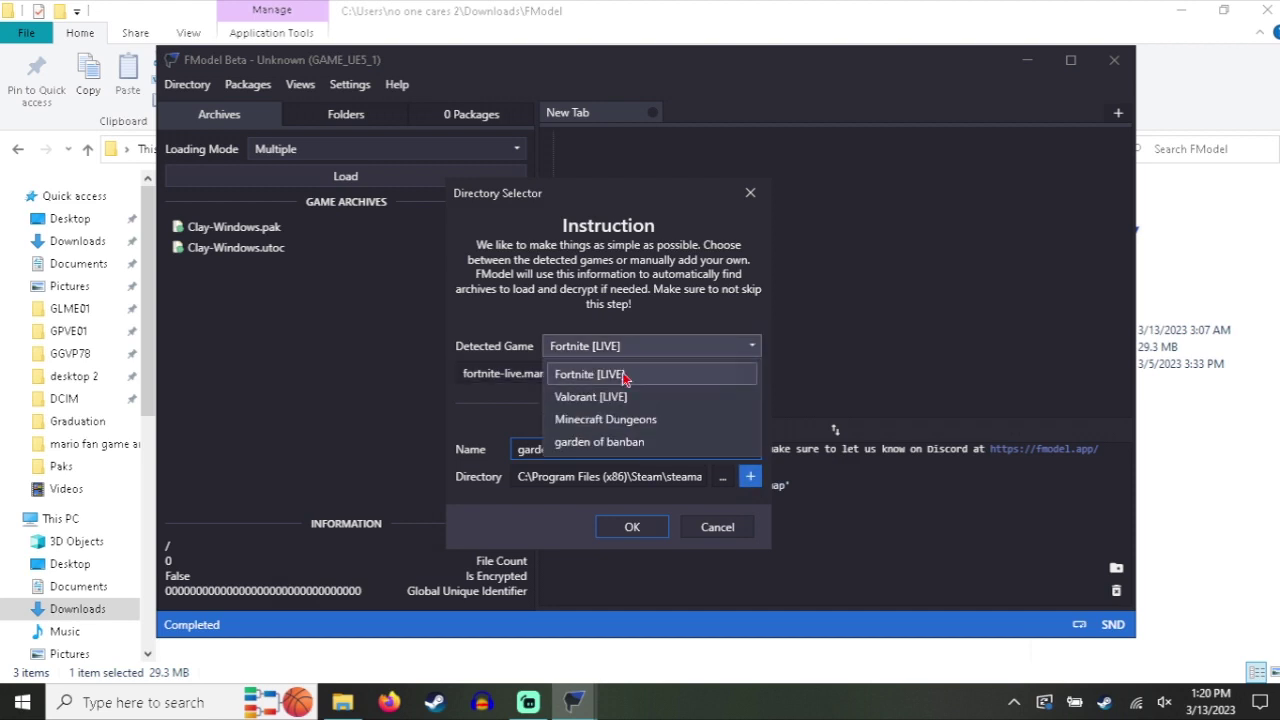
{"action": "left_click", "coordinate": [628, 444]}
{"action": "left_click", "coordinate": [628, 444]}
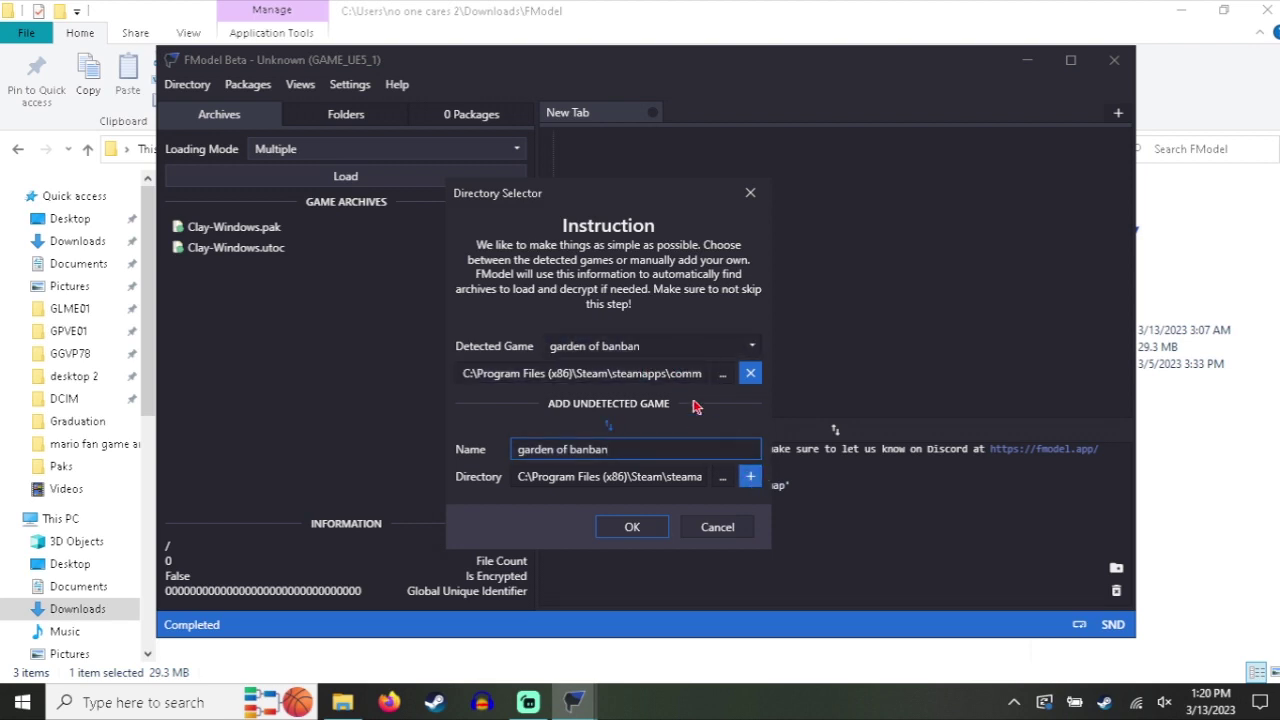
{"action": "left_click", "coordinate": [632, 527]}
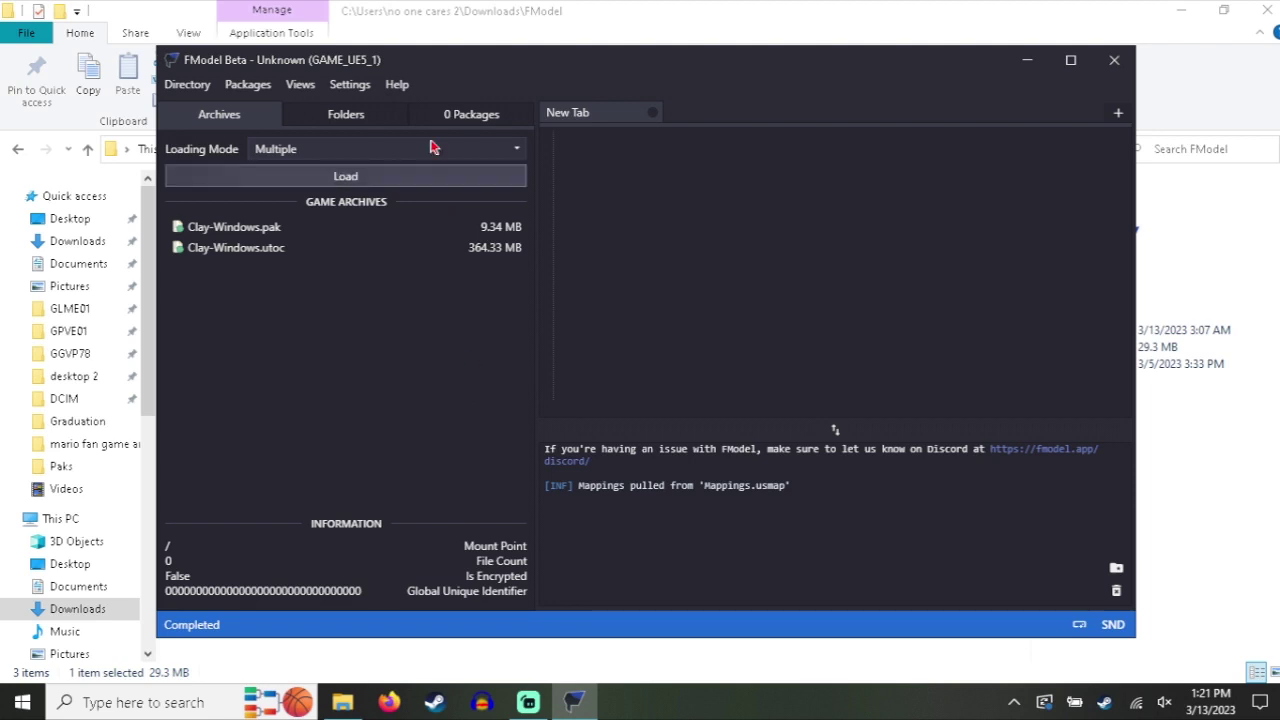
In the general settings, switch Local Mapping File off and on again, and place the cursor in its mapping file path
{"action": "left_click", "coordinate": [360, 88]}
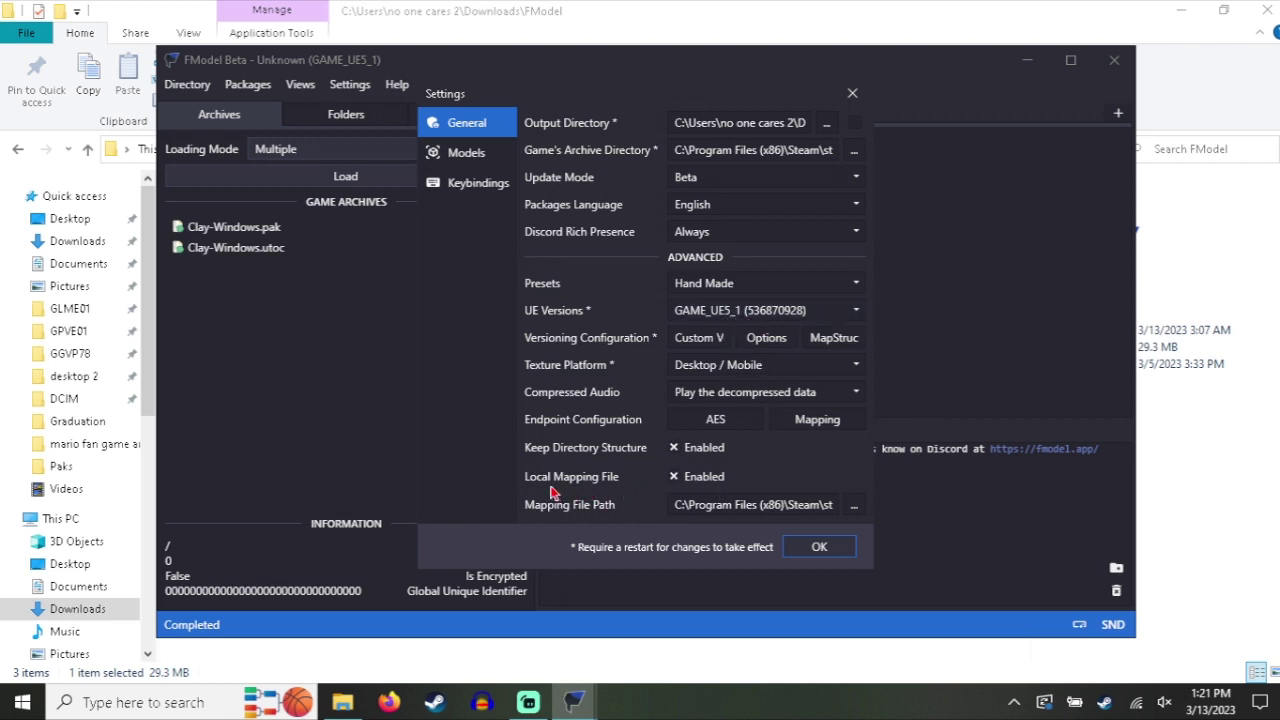
{"action": "left_click", "coordinate": [669, 479]}
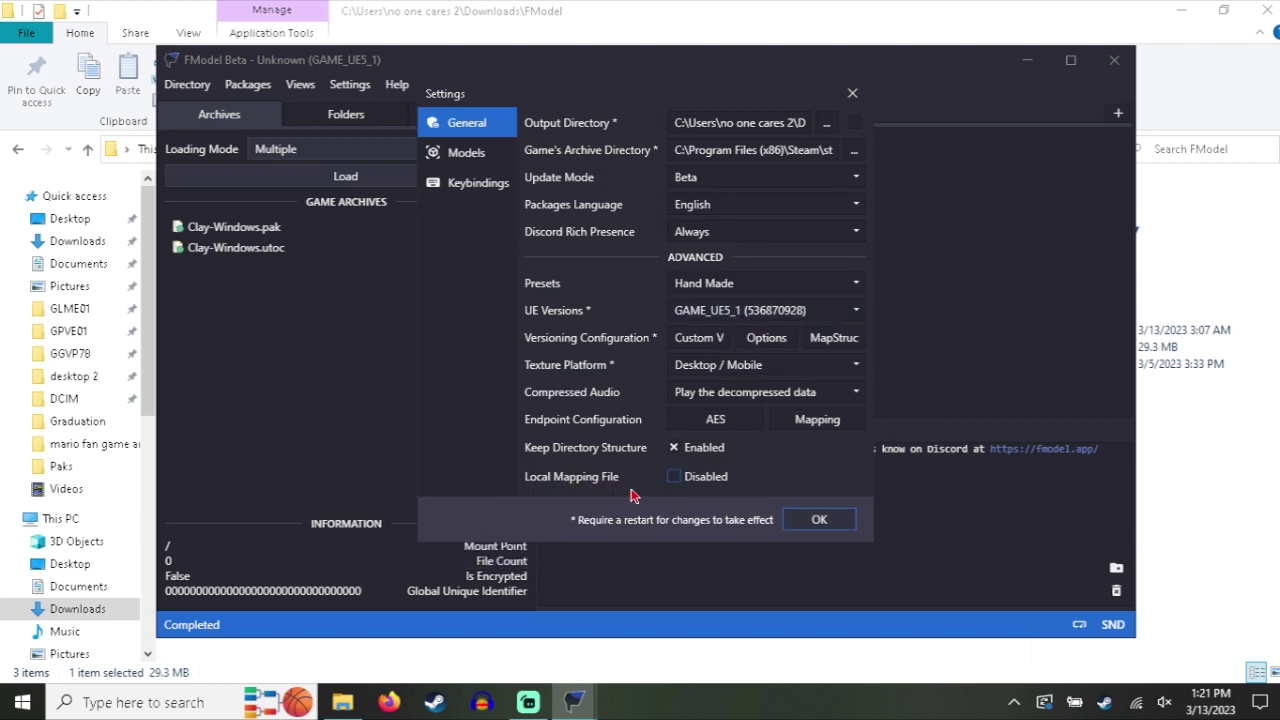
{"action": "left_click", "coordinate": [674, 477]}
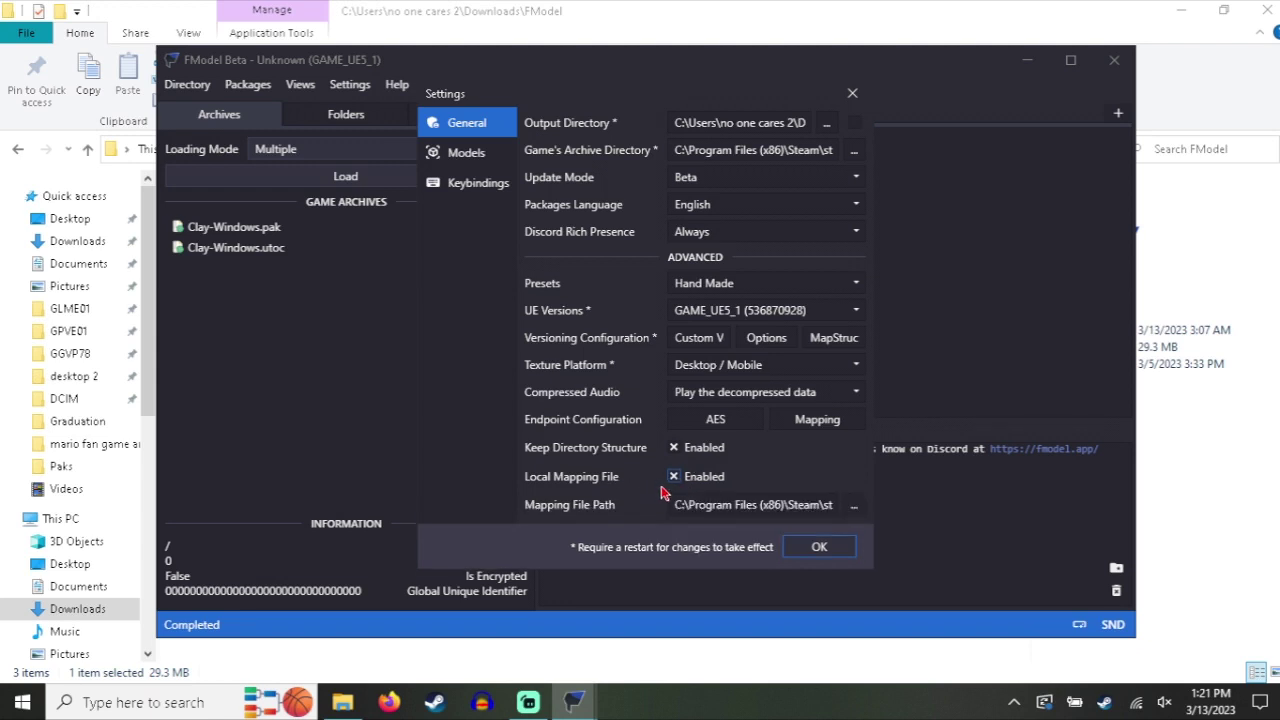
{"action": "left_click", "coordinate": [785, 505]}
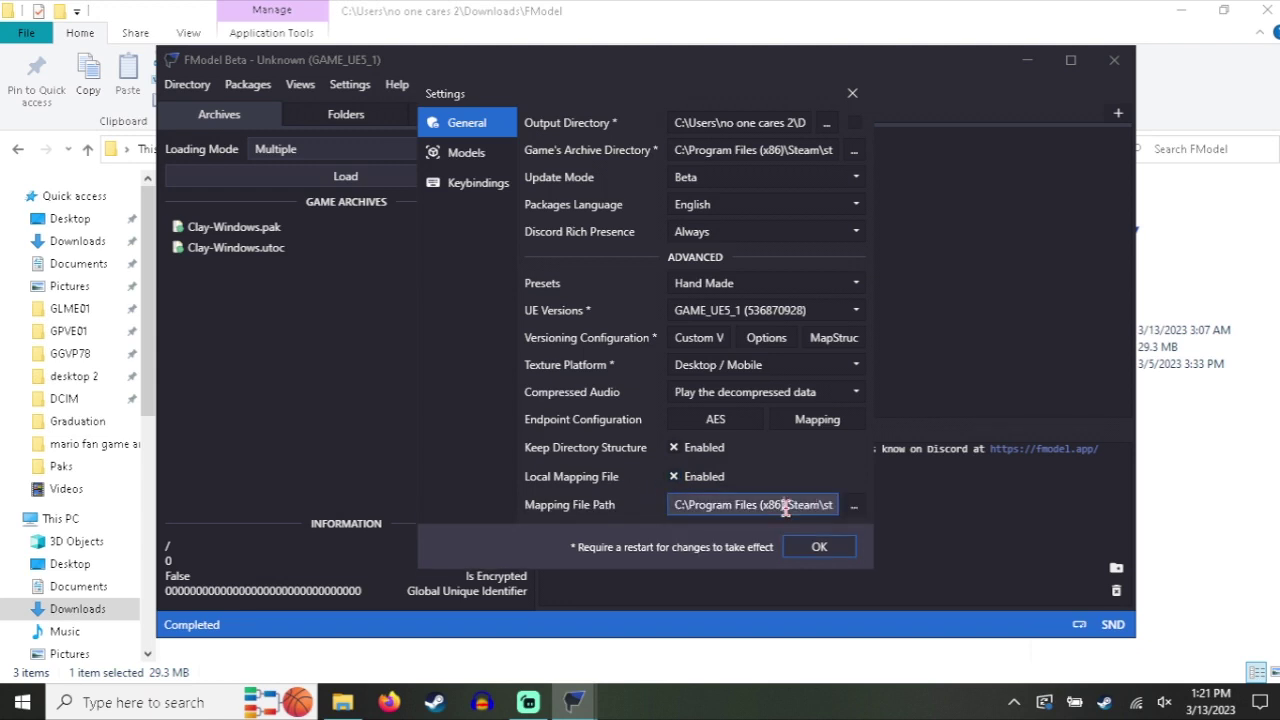
Switch to File Explorer and show the Downloads folder containing the gartenofbanbanmapping folder
{"action": "left_click", "coordinate": [1213, 440]}
{"action": "left_click", "coordinate": [245, 148]}
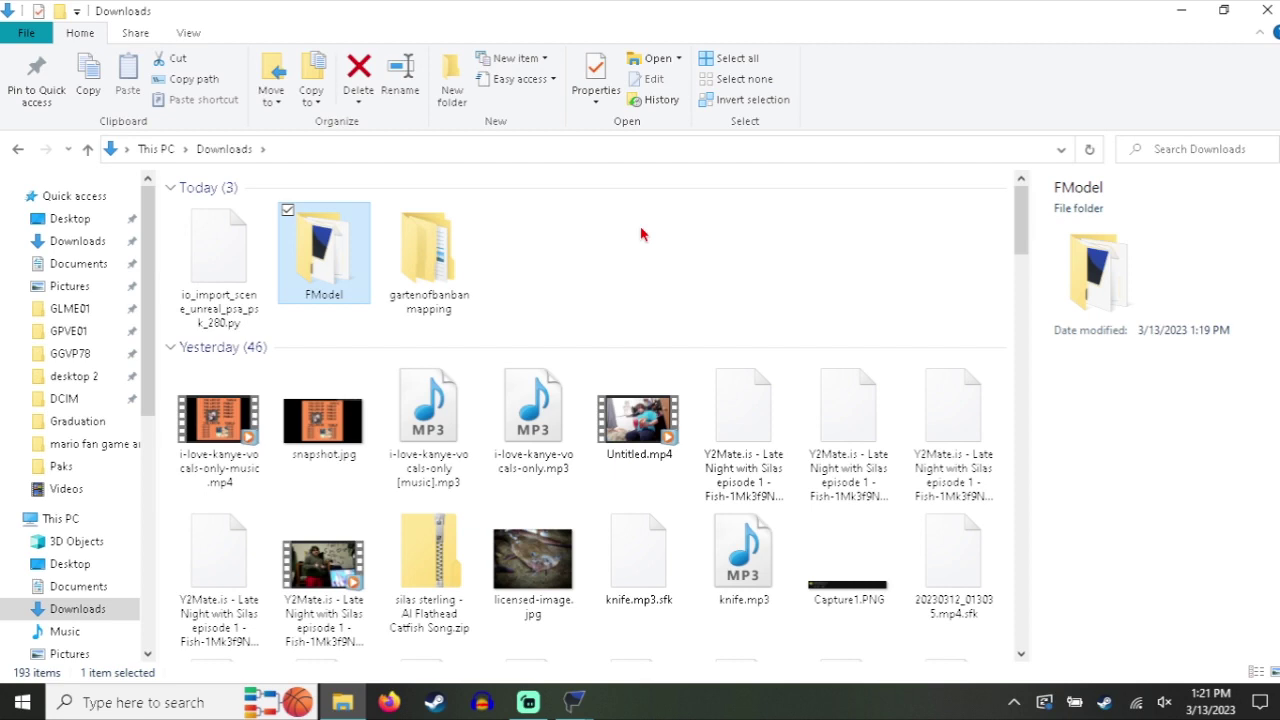
{"action": "left_click", "coordinate": [636, 238]}
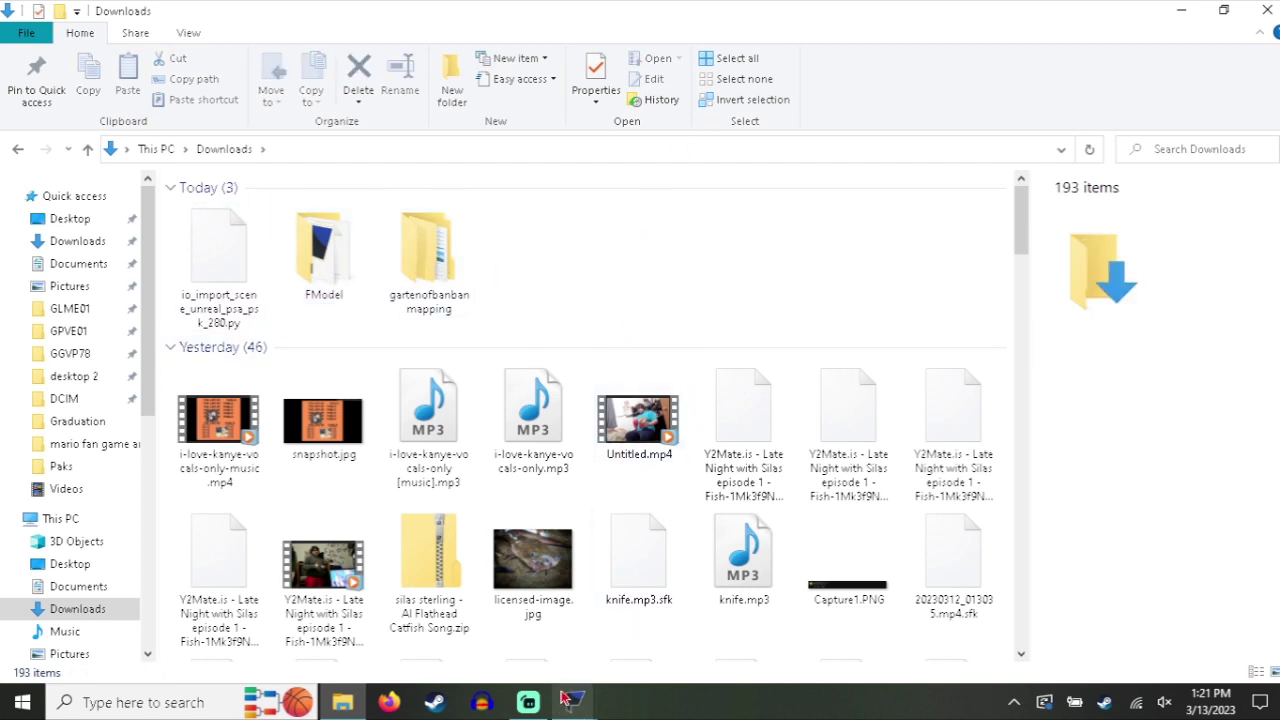
Return to FModel's settings window and accept the settings
{"action": "mouse_move", "coordinate": [567, 707]}
{"action": "left_click", "coordinate": [630, 625]}
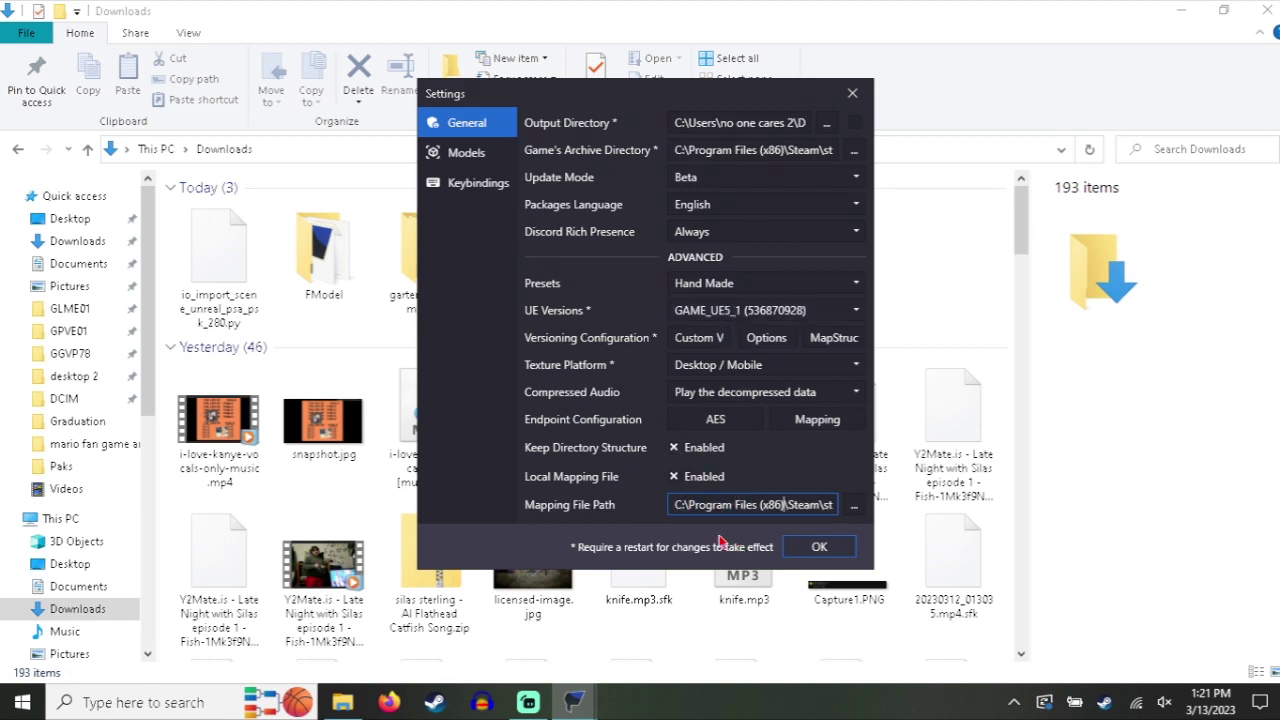
{"action": "left_click", "coordinate": [818, 546]}
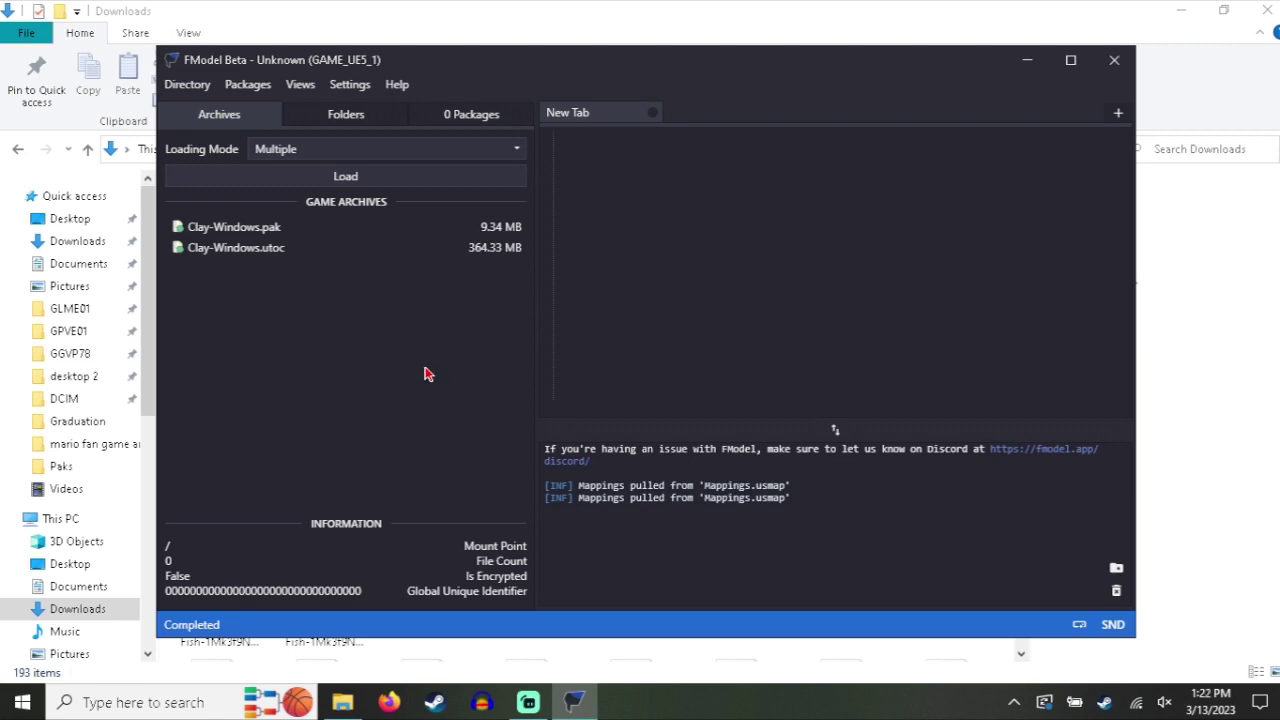
Select the Clay-Windows.pak and Clay-Windows.utoc game archives in turn, ending on Clay-Windows.utoc
{"action": "left_click", "coordinate": [240, 228]}
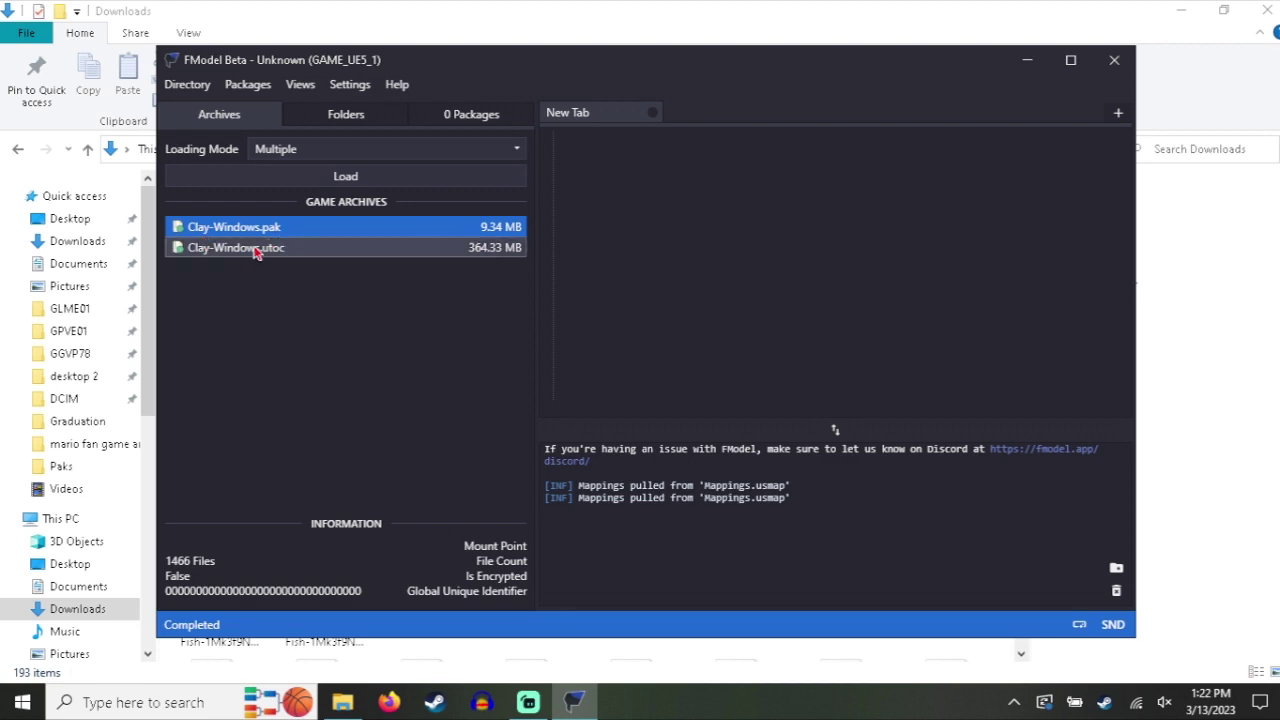
{"action": "left_click", "coordinate": [203, 258]}
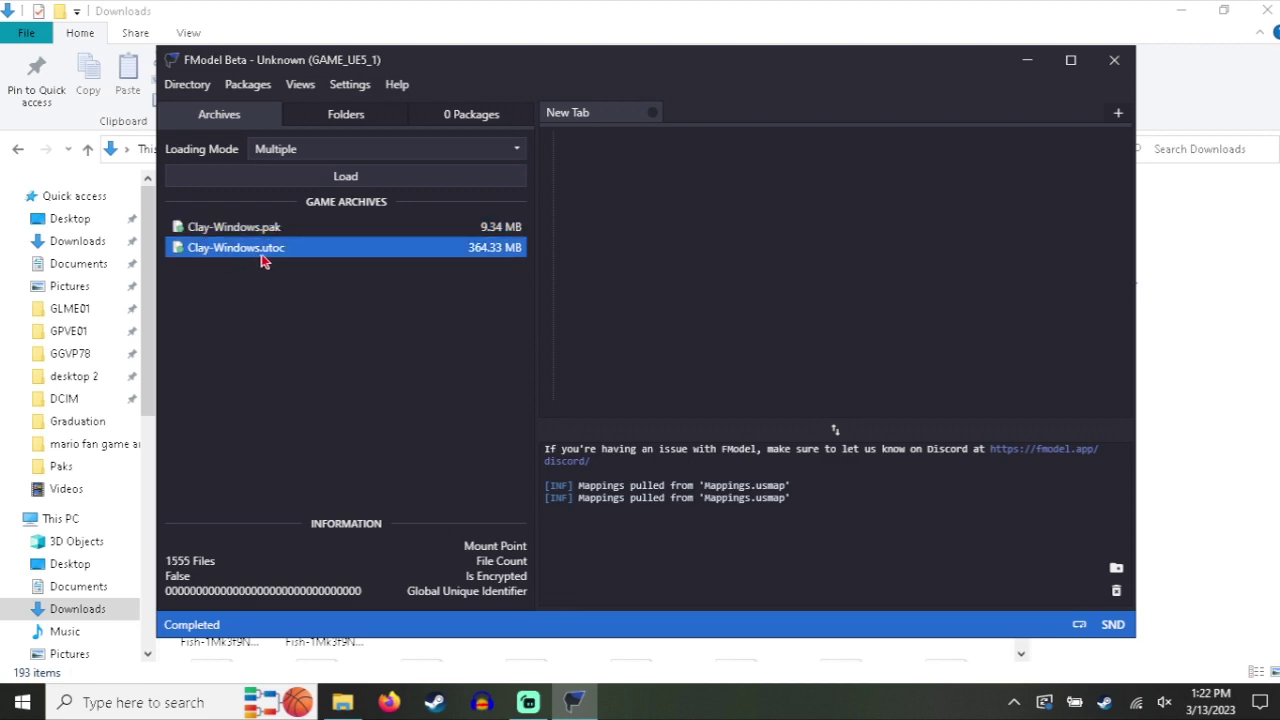
{"action": "left_click", "coordinate": [302, 231]}
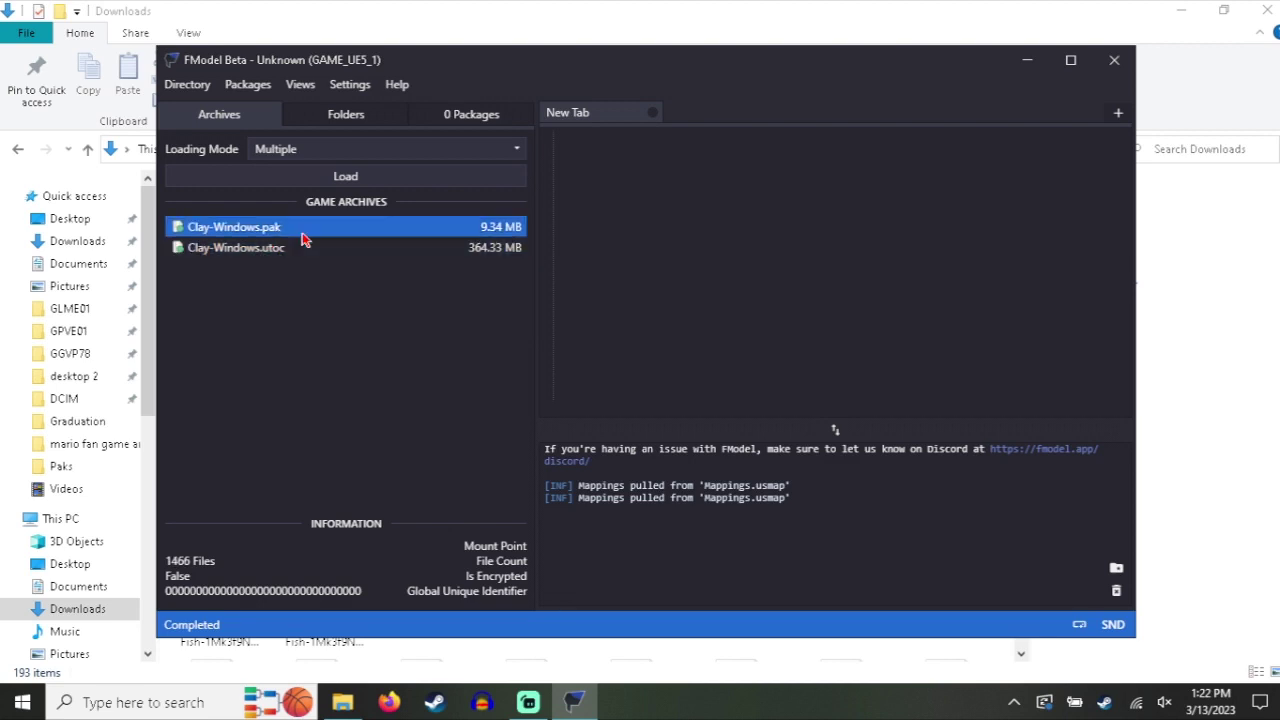
{"action": "left_click", "coordinate": [275, 253]}
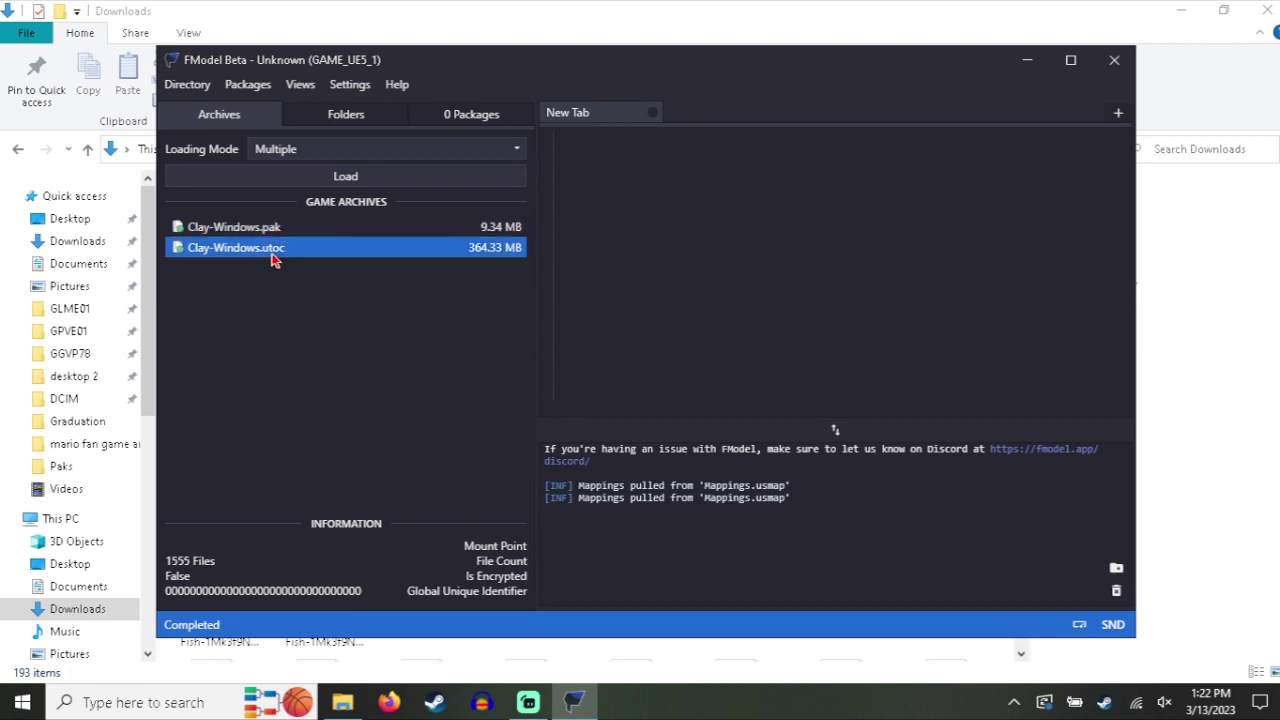
Load the Clay-Windows.utoc archive, expand Clay and its Content folder, and step through the subfolders from FirstPerson to StarterContent
{"action": "double_click", "coordinate": [282, 257]}
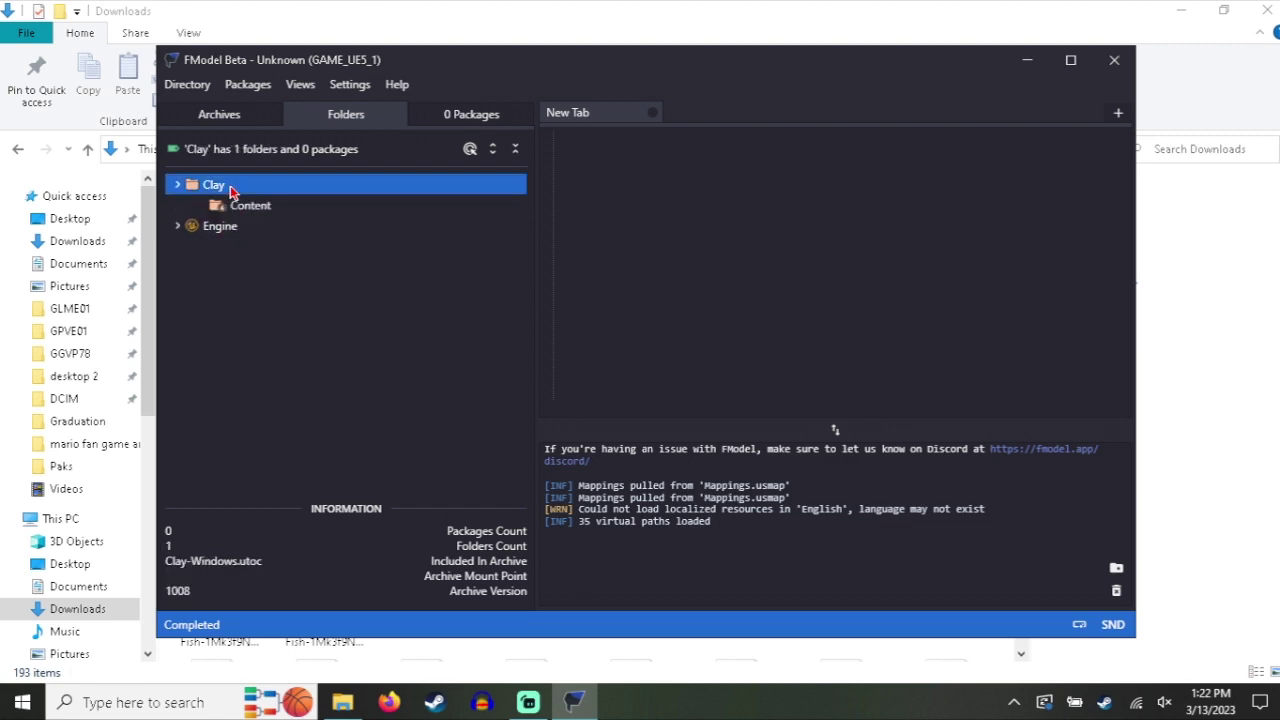
{"action": "left_click", "coordinate": [265, 210]}
{"action": "left_click", "coordinate": [282, 229]}
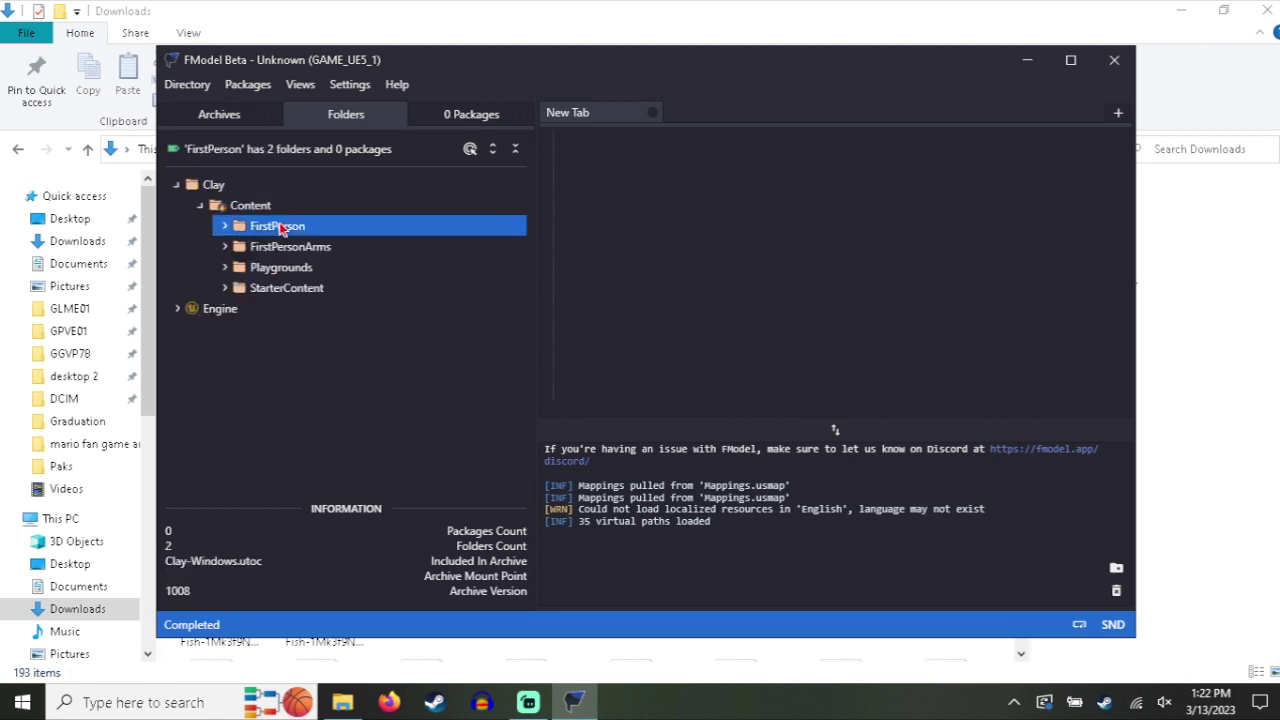
{"action": "key", "text": "Down"}
{"action": "key", "text": "Down"}
{"action": "key", "text": "Down"}
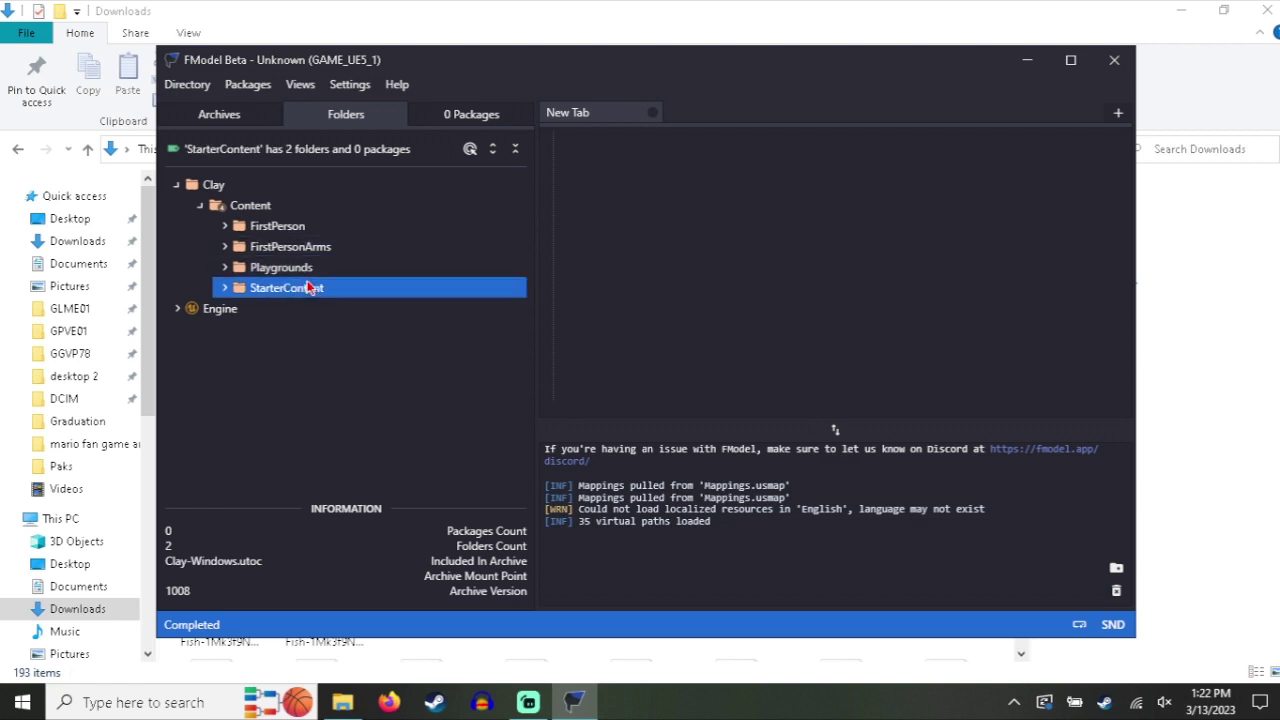
Go through FirstPerson, Blueprints, Characters, Opila_Bird and Running to the F folder, open its packages and select ozilajird.uasset
{"action": "double_click", "coordinate": [295, 228]}
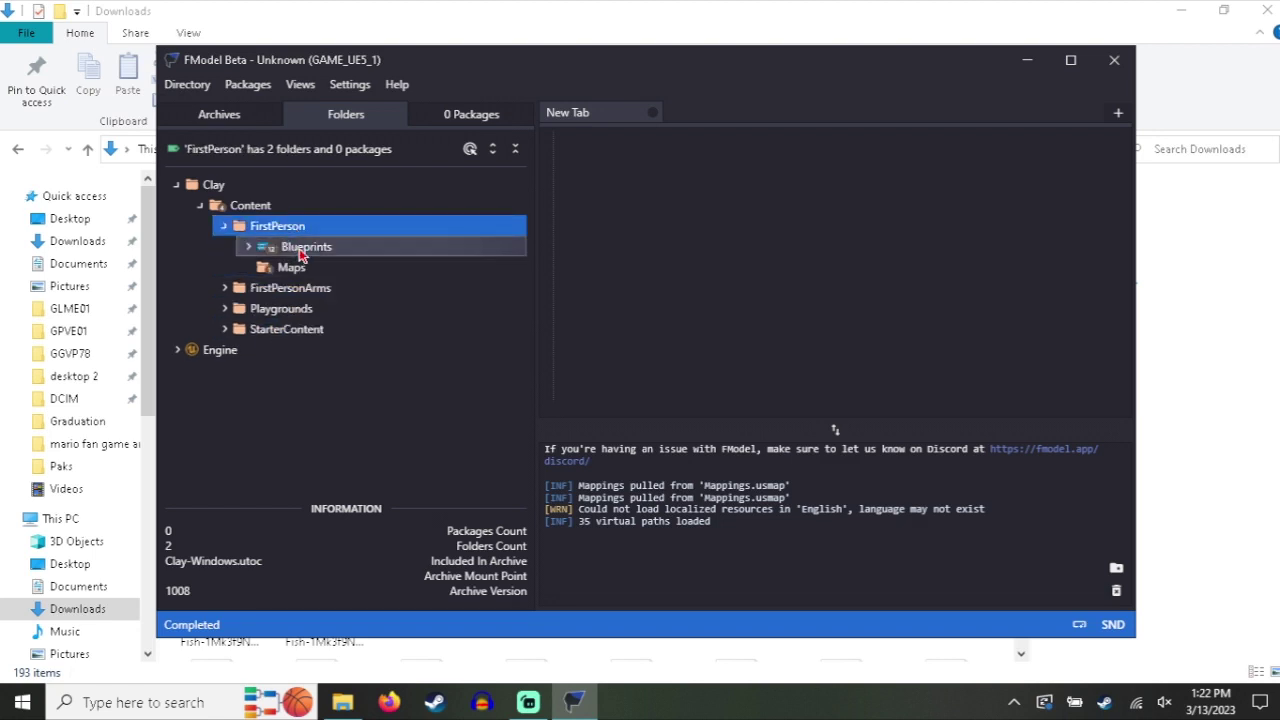
{"action": "double_click", "coordinate": [300, 252]}
{"action": "scroll", "coordinate": [366, 300], "scroll_direction": "down", "scroll_amount": 1}
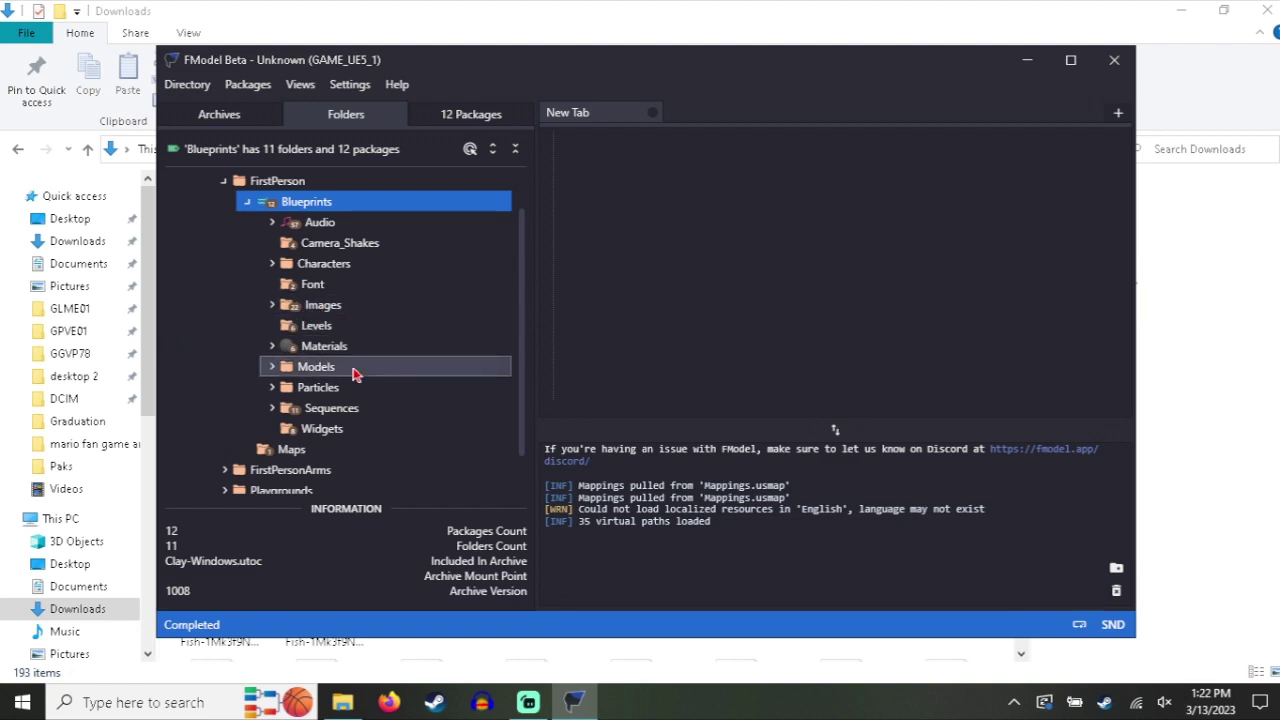
{"action": "double_click", "coordinate": [330, 263]}
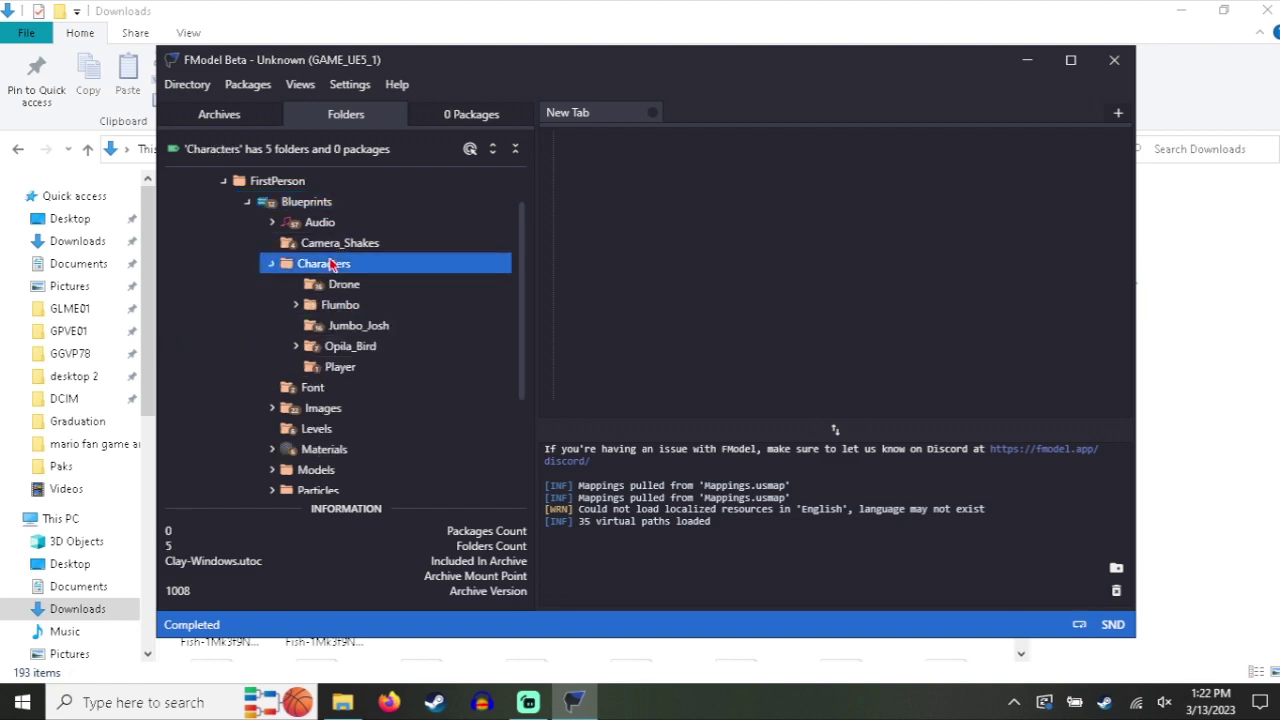
{"action": "double_click", "coordinate": [360, 346]}
{"action": "double_click", "coordinate": [378, 410]}
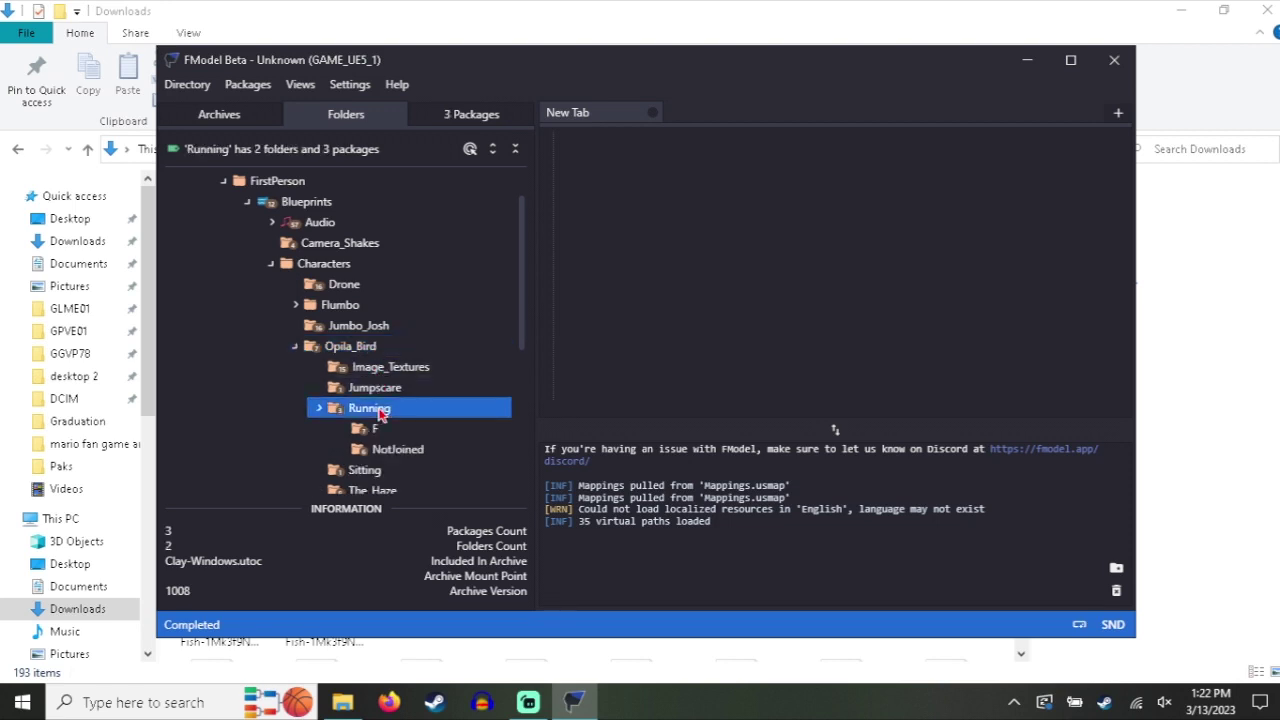
{"action": "left_click", "coordinate": [376, 428]}
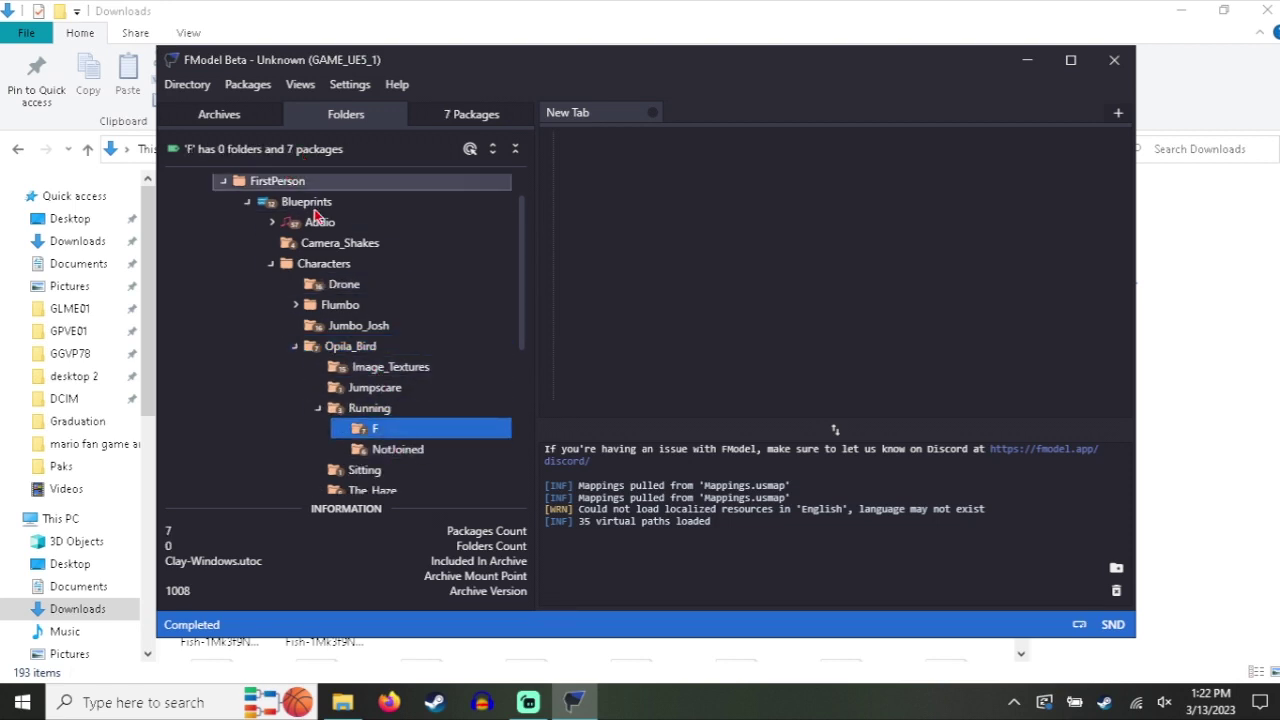
{"action": "double_click", "coordinate": [378, 430]}
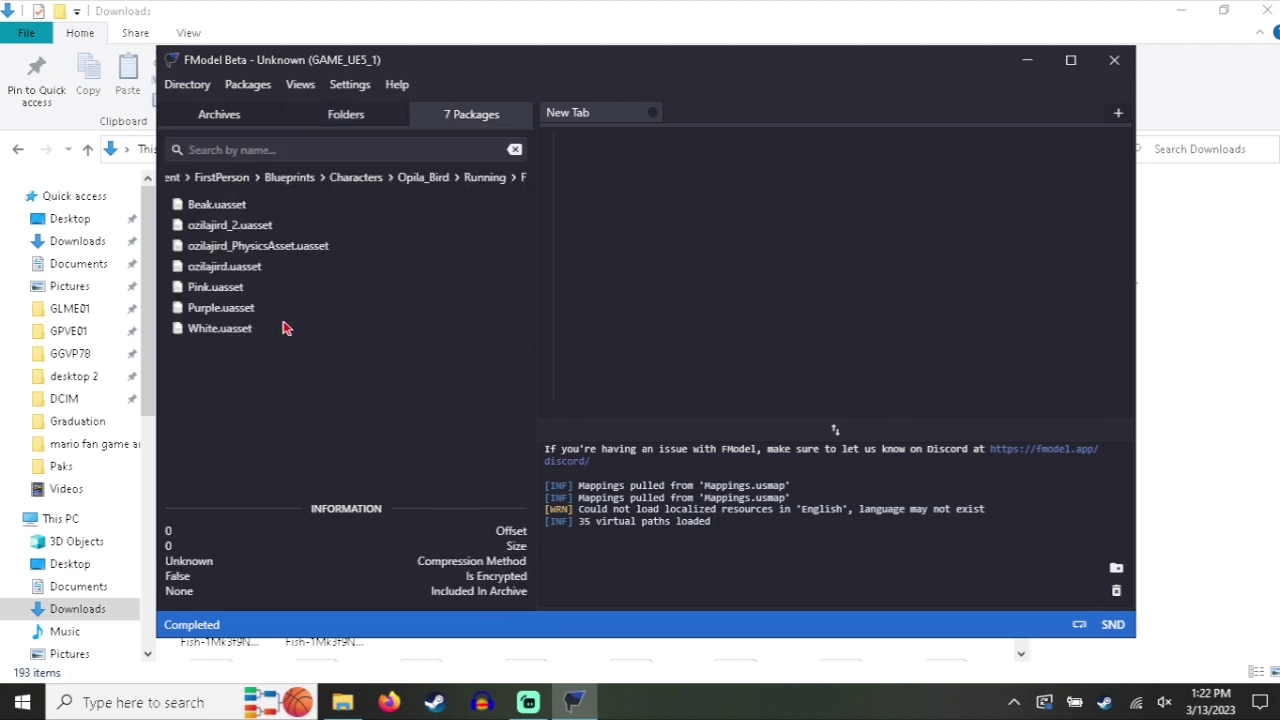
{"action": "left_click", "coordinate": [262, 266]}
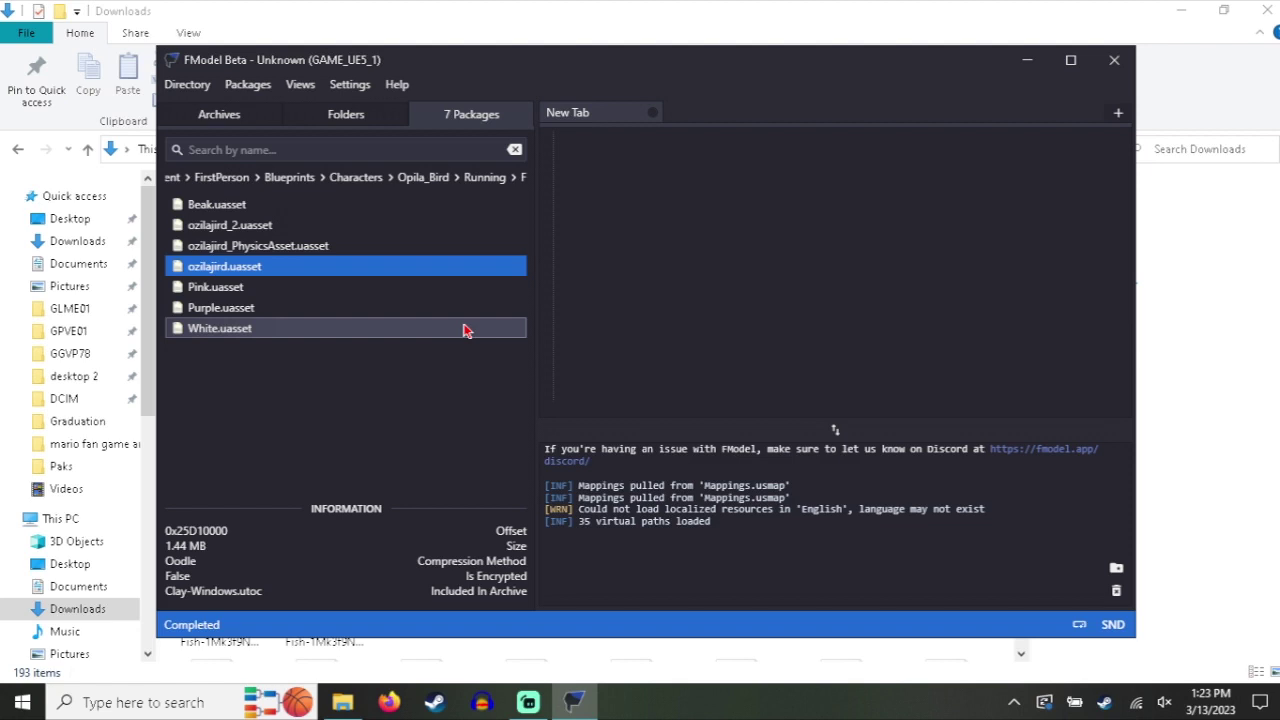
Go back to the Opila_Bird folder, select Image_Textures, and reopen Running's F folder with ozilajird.uasset selected
{"action": "left_click", "coordinate": [423, 177]}
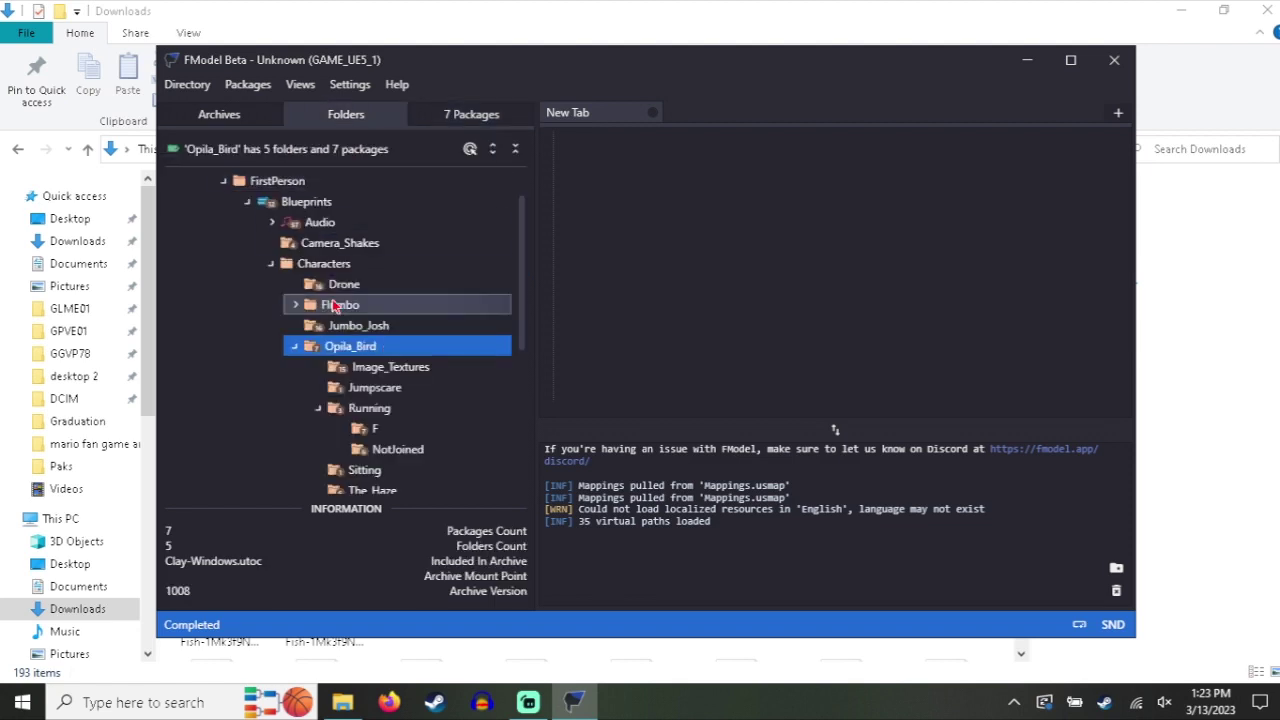
{"action": "left_click", "coordinate": [368, 370]}
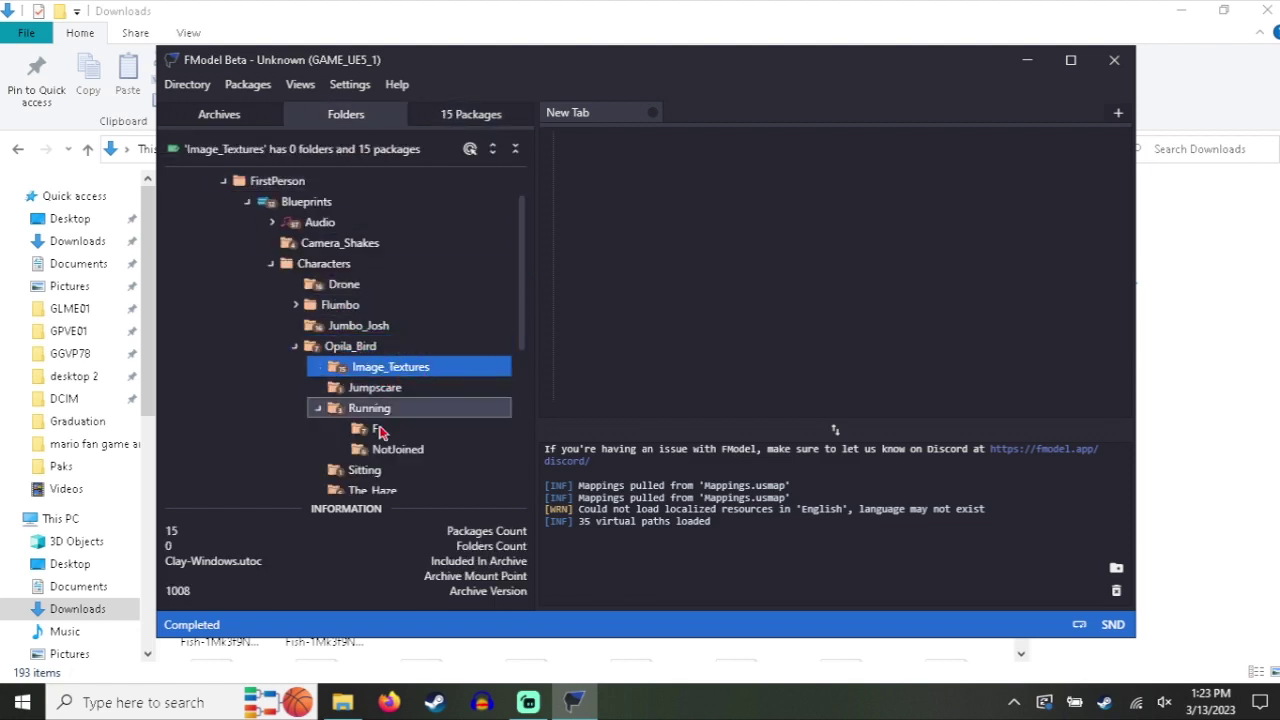
{"action": "double_click", "coordinate": [380, 430]}
{"action": "left_click", "coordinate": [245, 268]}
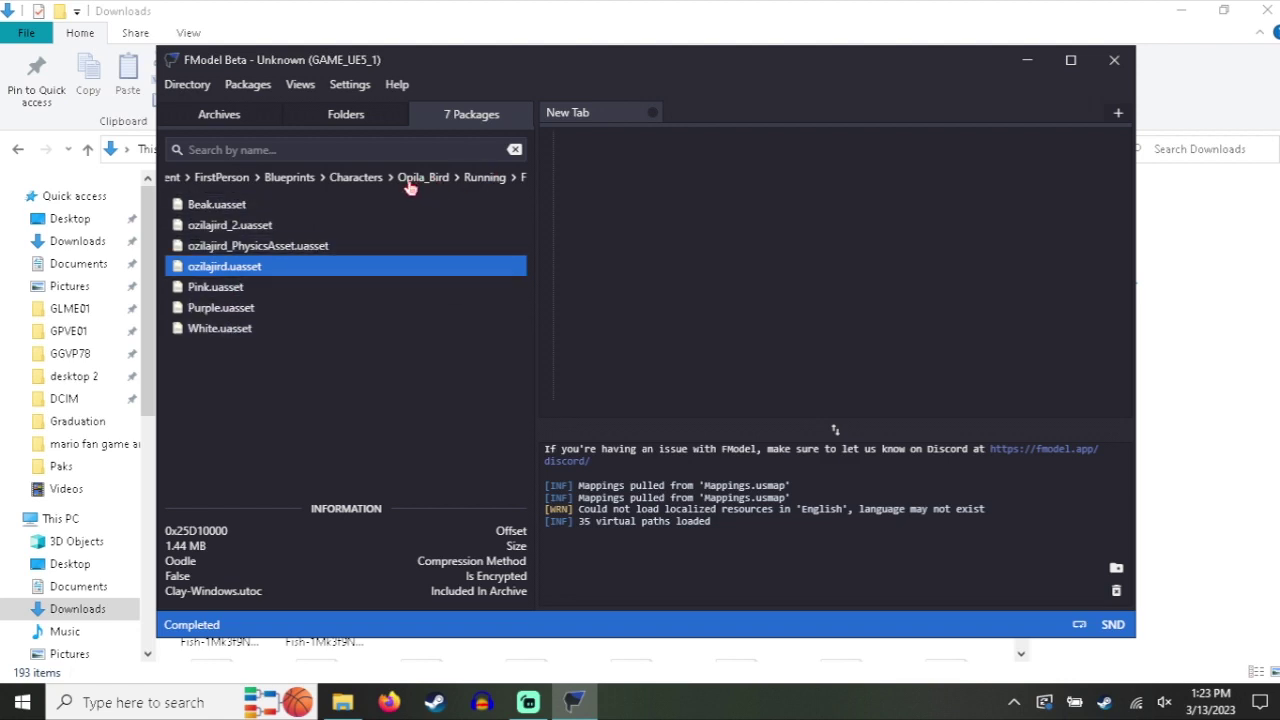
Return to the Blueprints folder, expand Models and open the packages of its Remote folder
{"action": "left_click", "coordinate": [303, 177]}
{"action": "scroll", "coordinate": [373, 305], "scroll_direction": "down", "scroll_amount": 5}
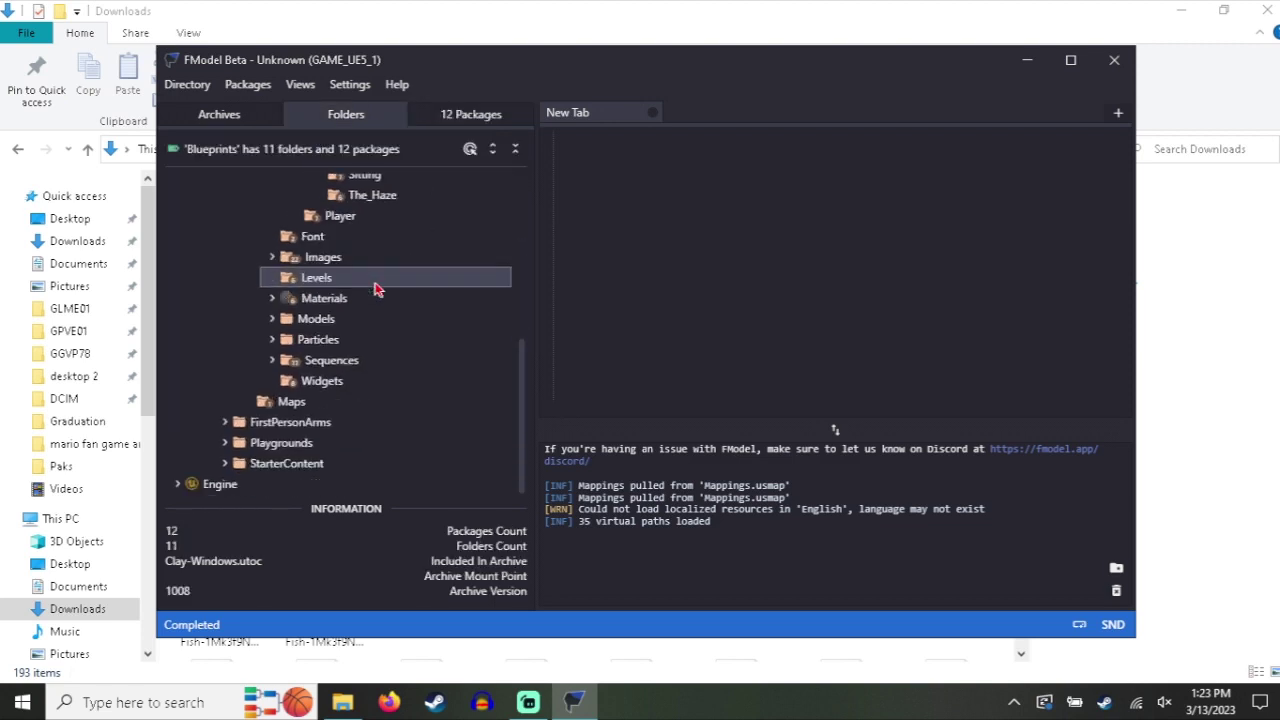
{"action": "left_click", "coordinate": [325, 322]}
{"action": "double_click", "coordinate": [325, 330]}
{"action": "scroll", "coordinate": [372, 380], "scroll_direction": "down", "scroll_amount": 6}
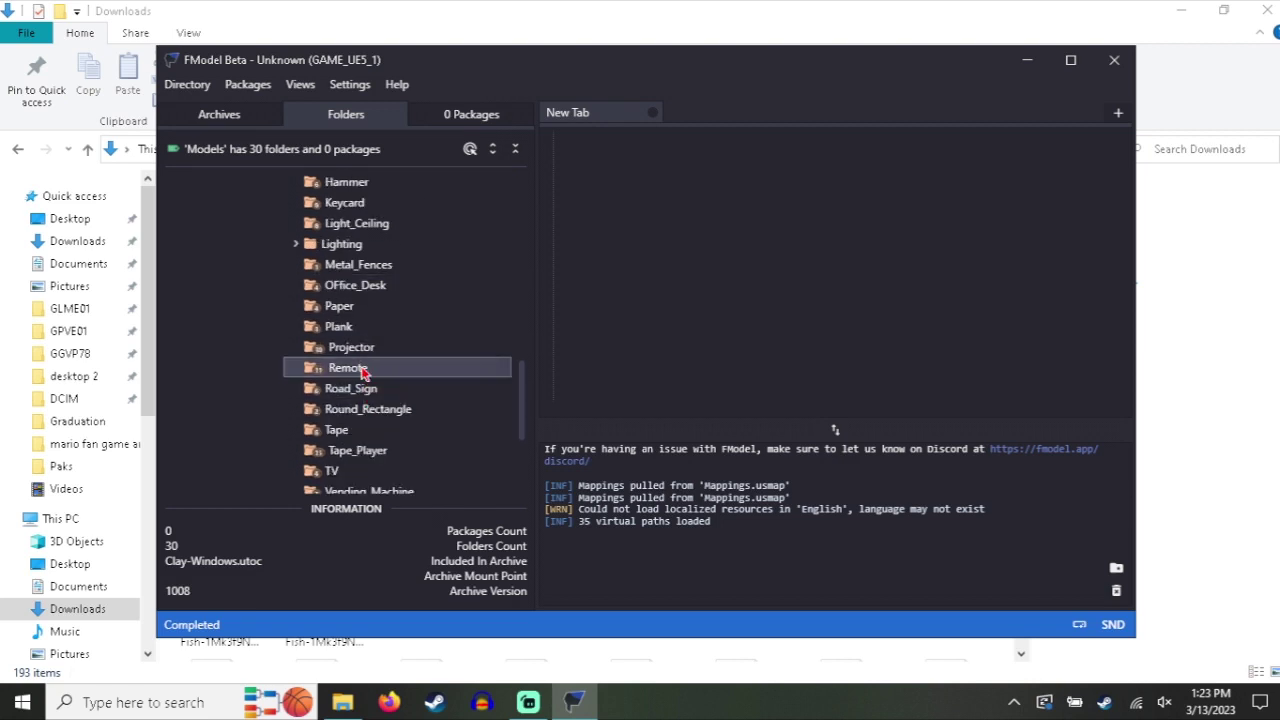
{"action": "double_click", "coordinate": [364, 370]}
Preview Remote.uasset in the 3D Viewer, examine the model from another angle, and close the viewer
{"action": "double_click", "coordinate": [256, 392]}
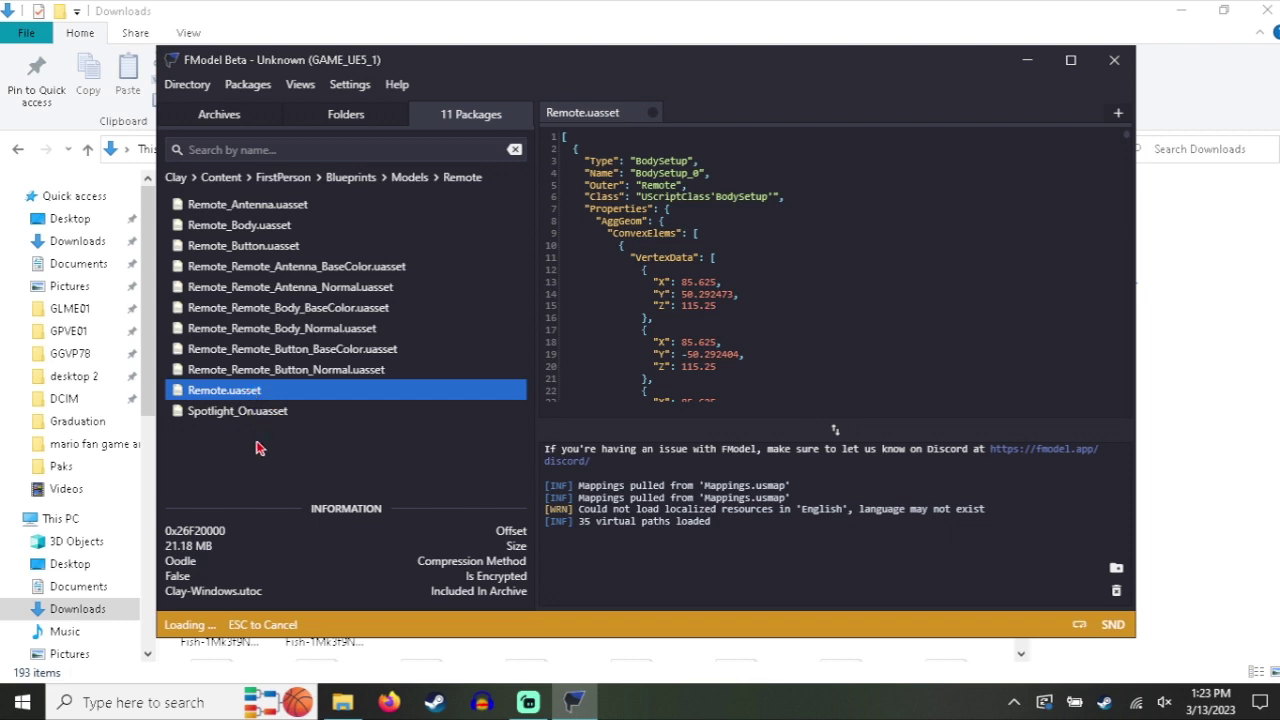
{"action": "left_click", "coordinate": [287, 247]}
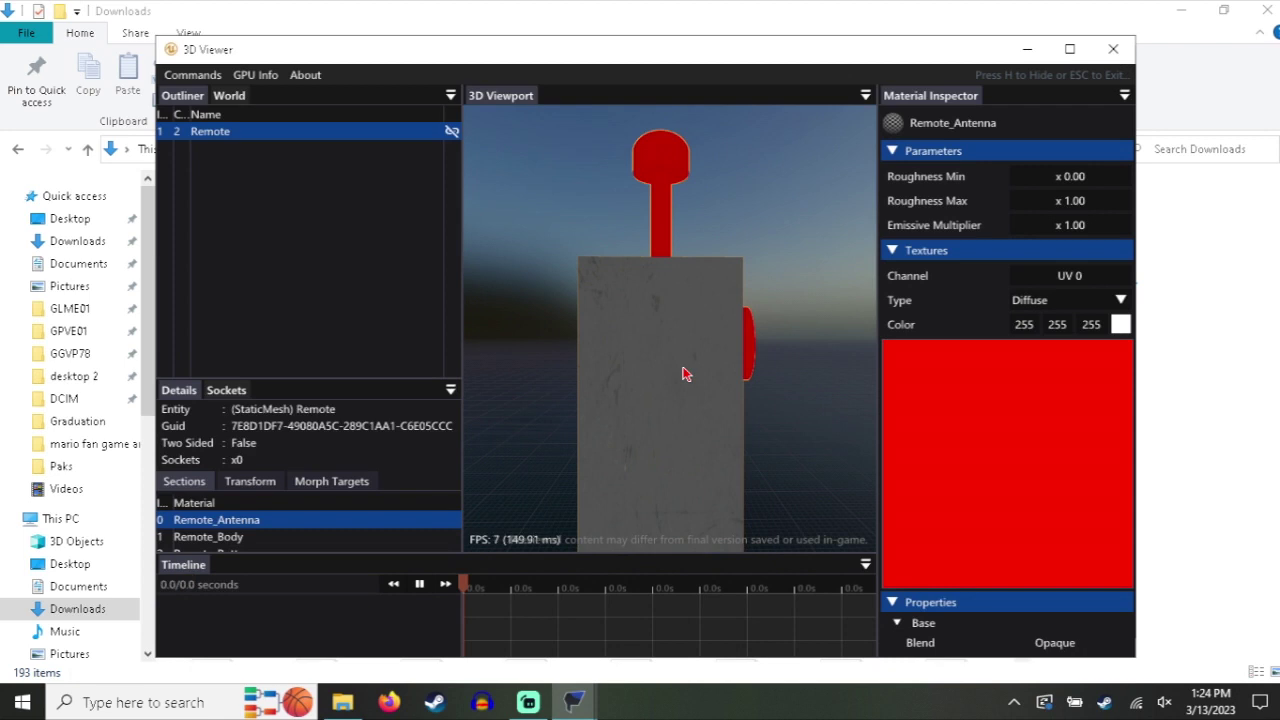
{"action": "left_click_drag", "start_coordinate": [684, 374], "coordinate": [1249, 165]}
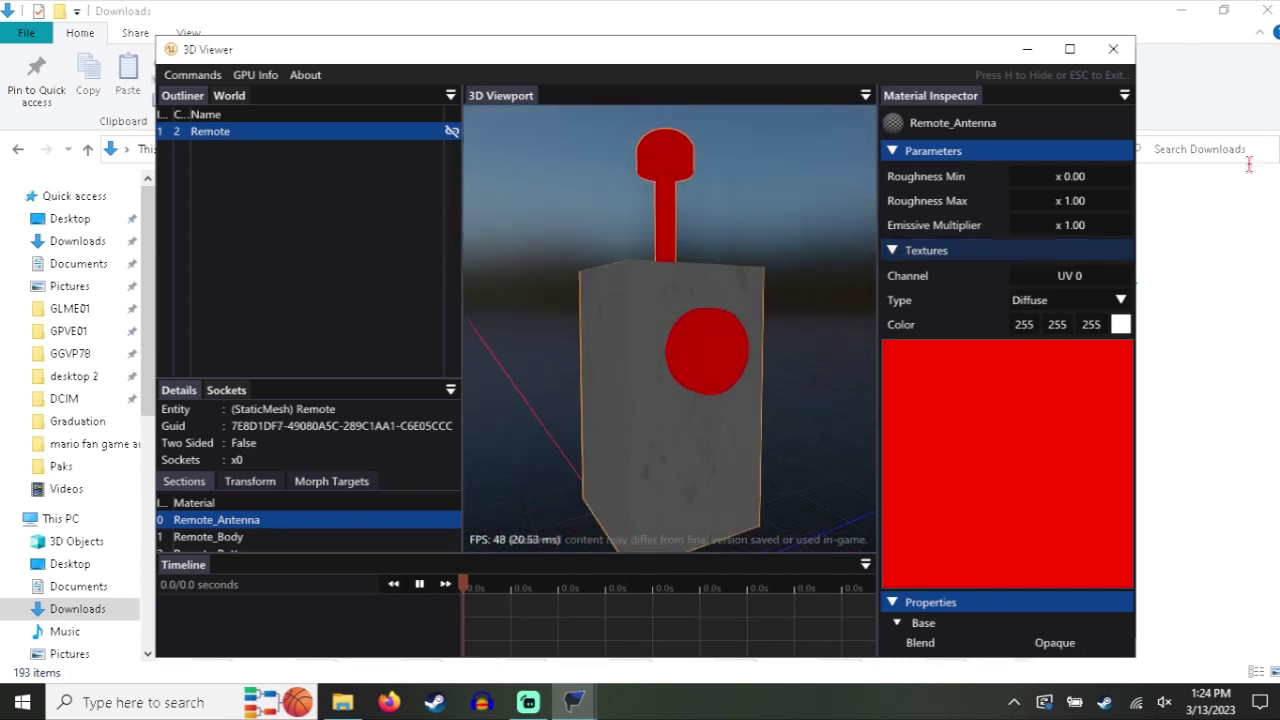
{"action": "left_click", "coordinate": [1114, 52]}
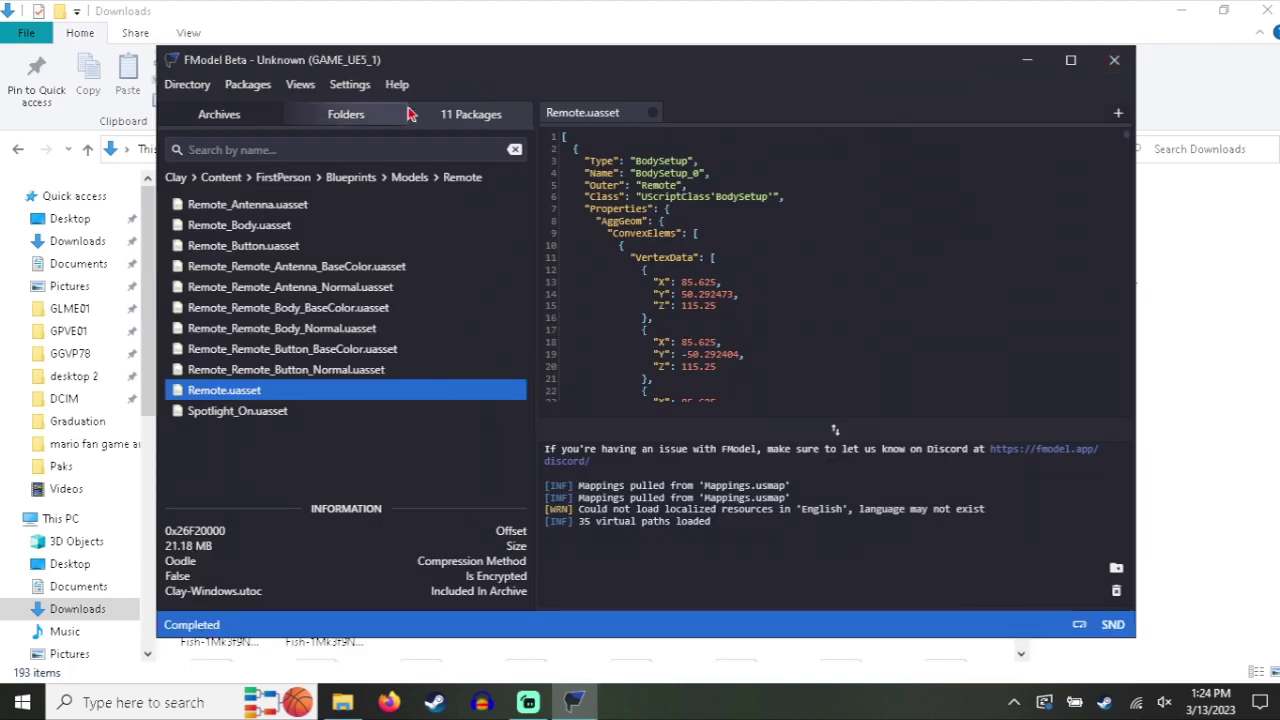
Preview ozilajird.uasset from Opila_Bird's Running F folder in the 3D Viewer, examine its material sections, and close the viewer
{"action": "left_click", "coordinate": [355, 177]}
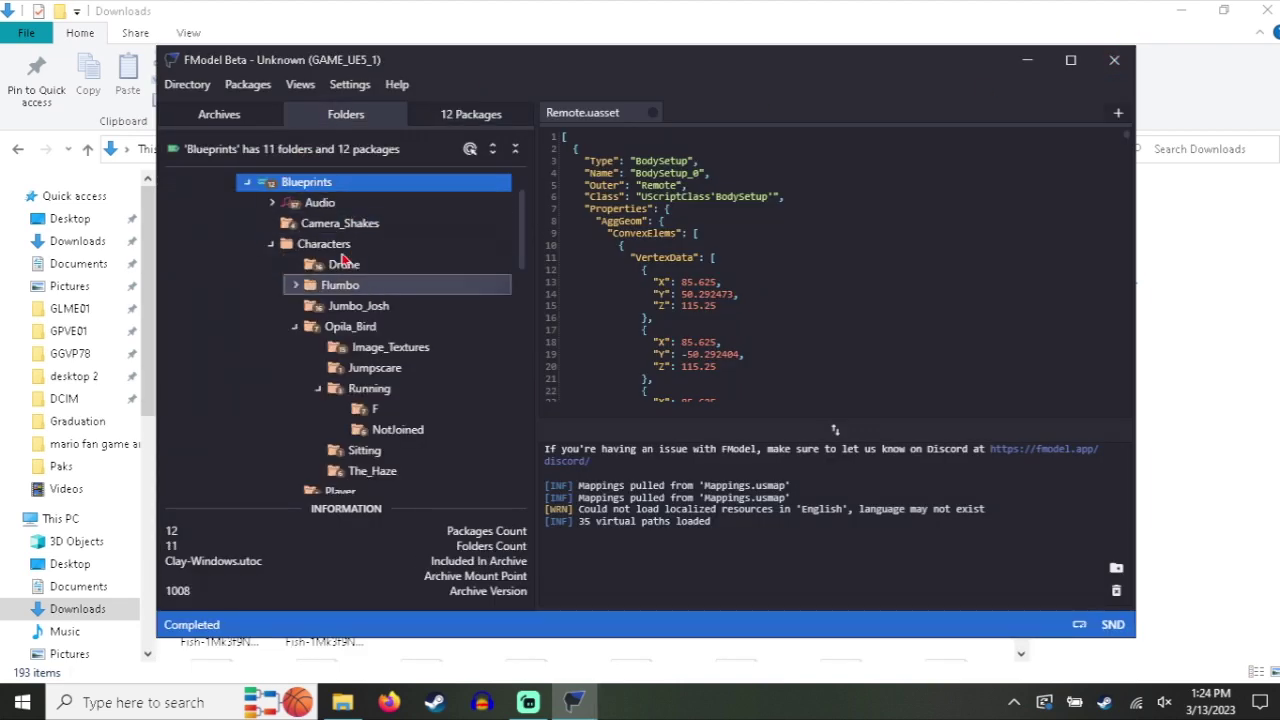
{"action": "double_click", "coordinate": [383, 410]}
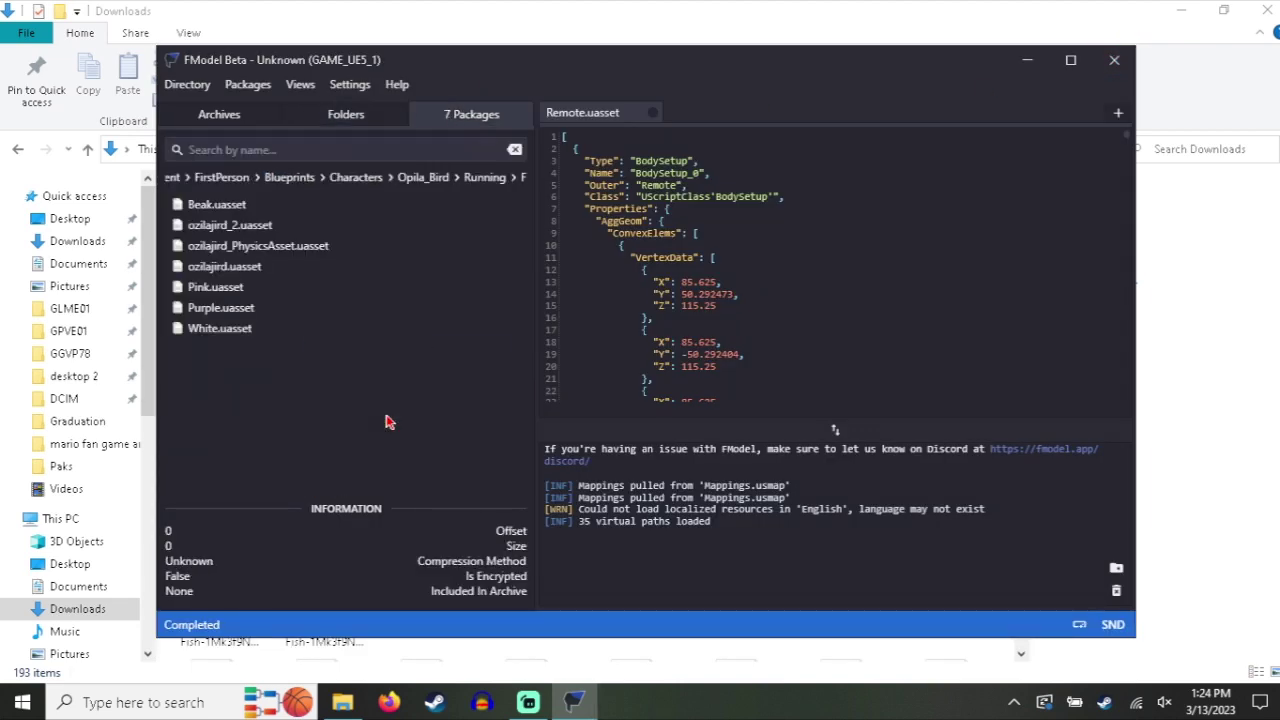
{"action": "double_click", "coordinate": [233, 272]}
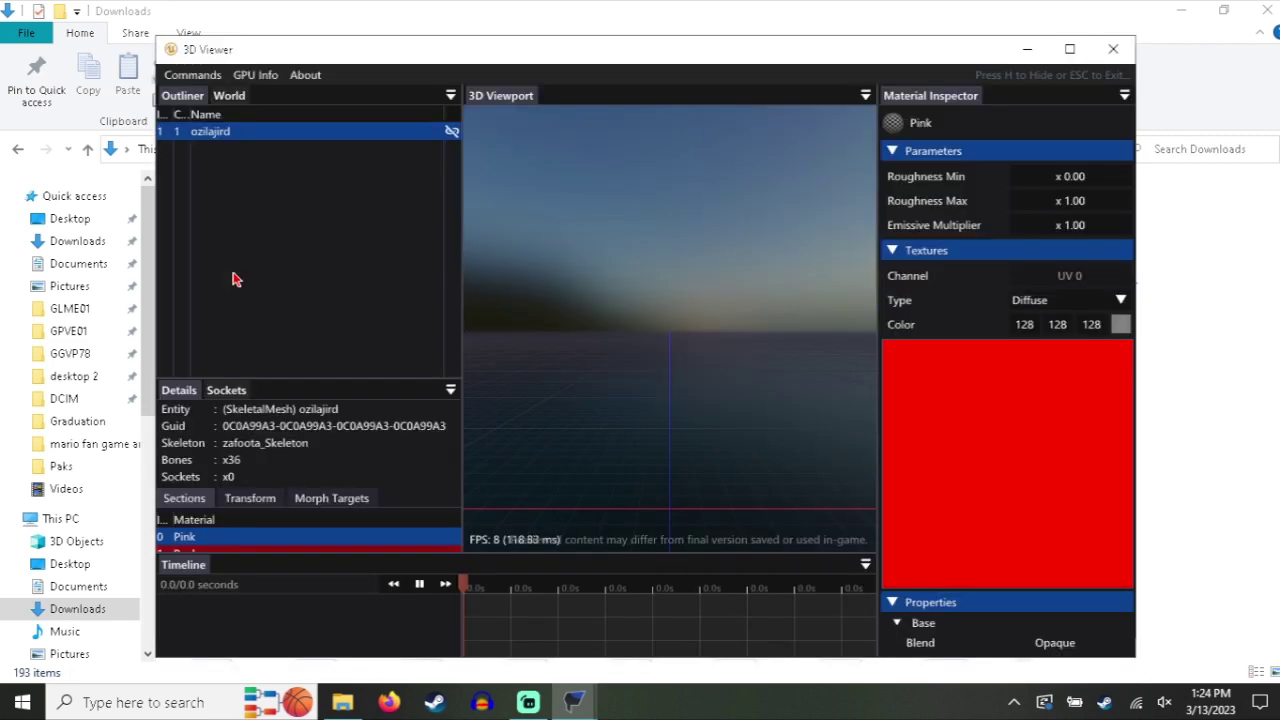
{"action": "left_click_drag", "start_coordinate": [660, 343], "coordinate": [640, 220]}
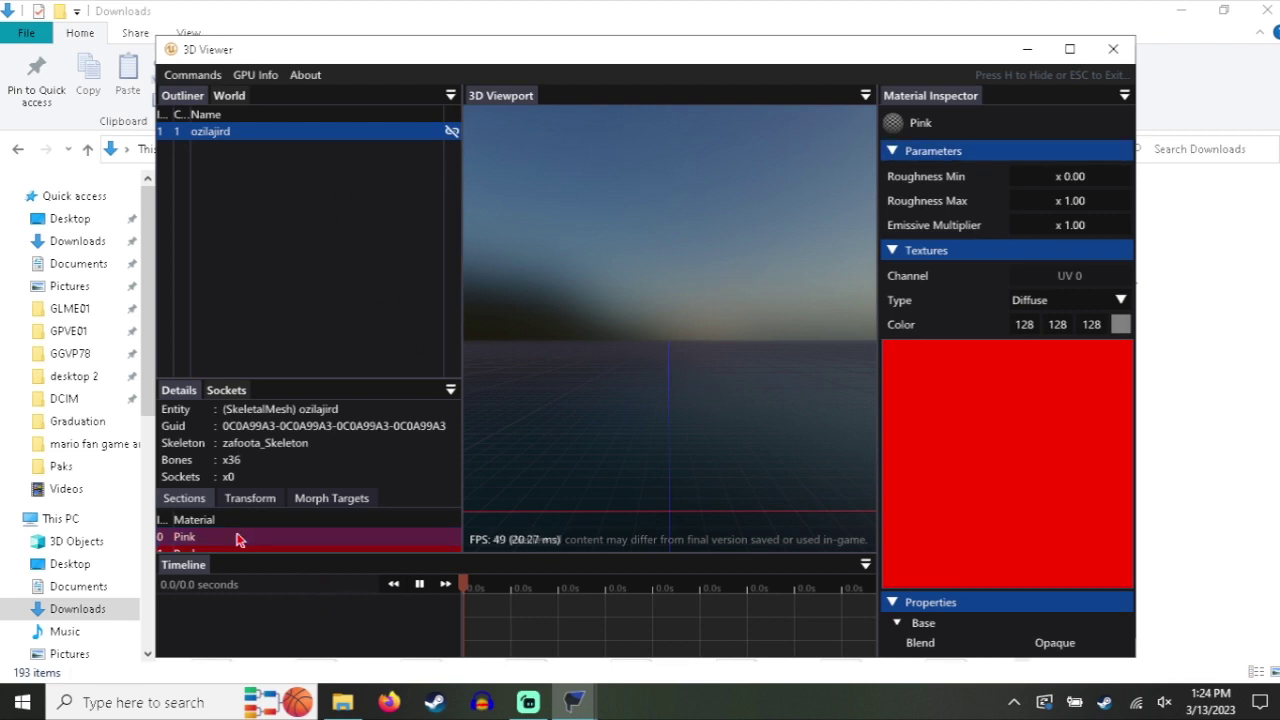
{"action": "scroll", "coordinate": [245, 538], "scroll_direction": "down", "scroll_amount": 2}
{"action": "scroll", "coordinate": [262, 548], "scroll_direction": "up", "scroll_amount": 2}
{"action": "left_click", "coordinate": [1113, 49]}
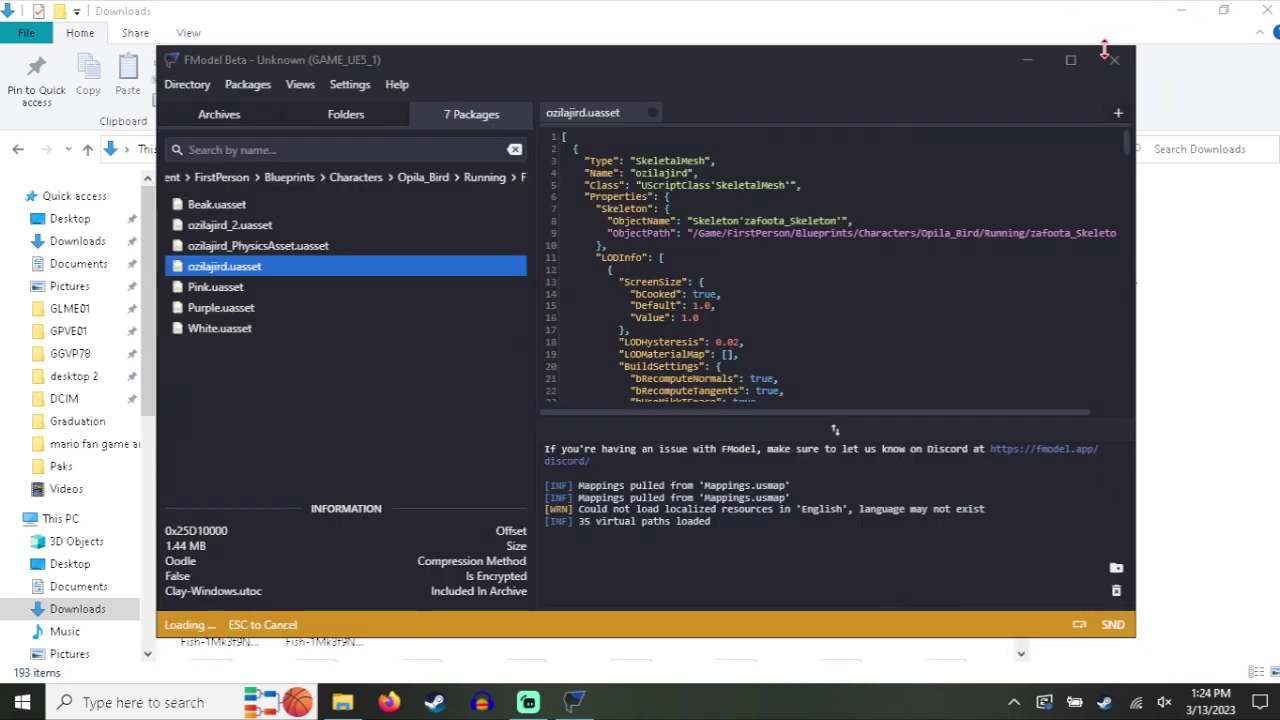
Return to the Characters folder in the tree and browse down to the subfolders of Models
{"action": "left_click", "coordinate": [357, 177]}
{"action": "scroll", "coordinate": [360, 410], "scroll_direction": "down", "scroll_amount": 10}
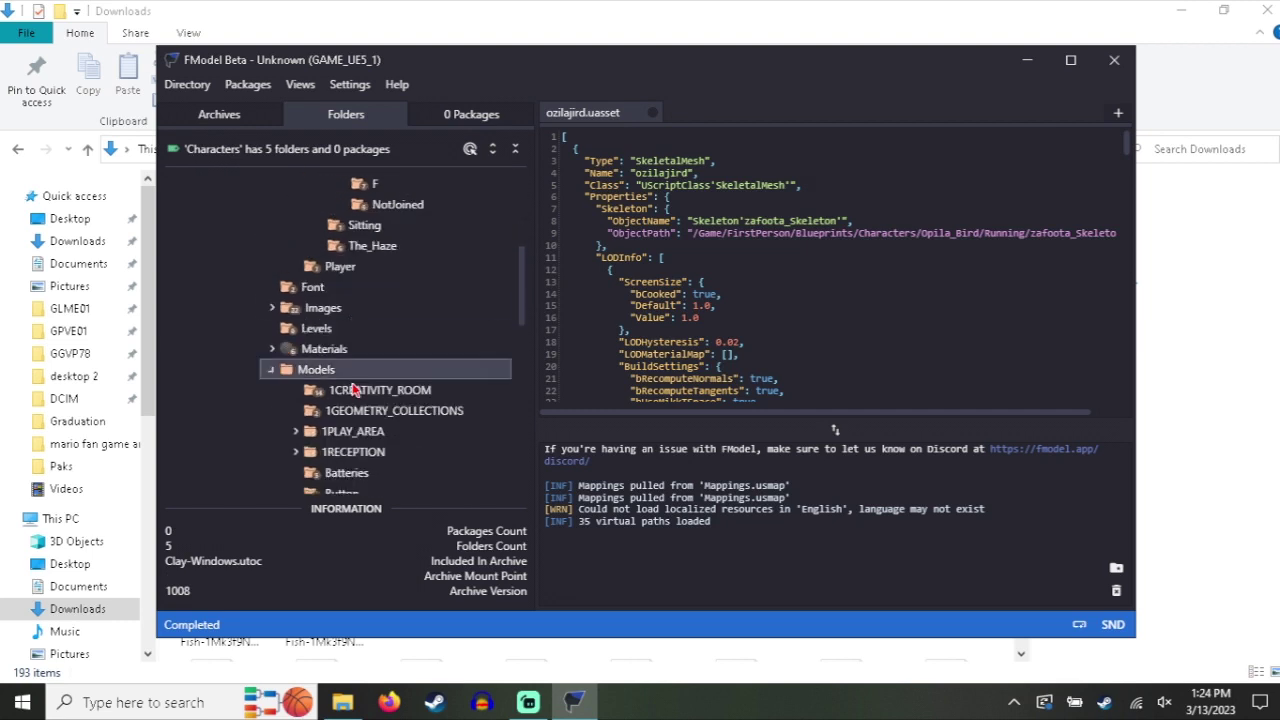
{"action": "scroll", "coordinate": [362, 410], "scroll_direction": "down", "scroll_amount": 5}
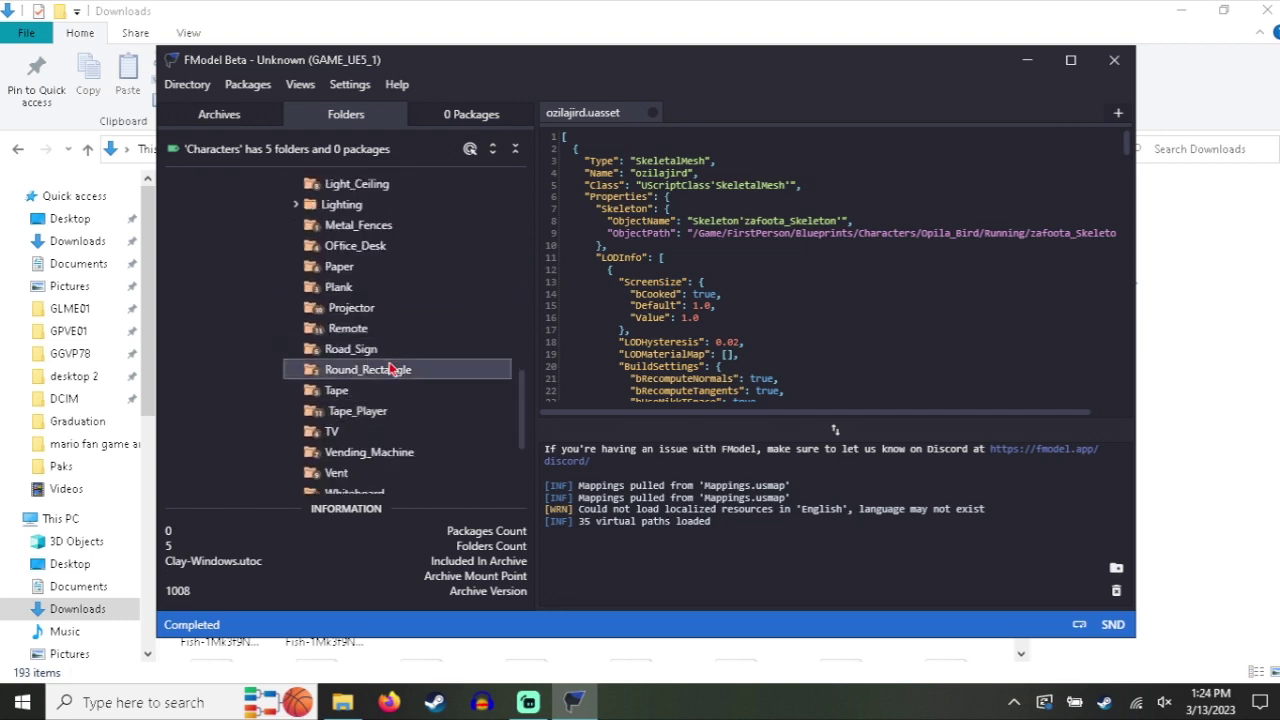
{"action": "scroll", "coordinate": [378, 374], "scroll_direction": "up", "scroll_amount": 3}
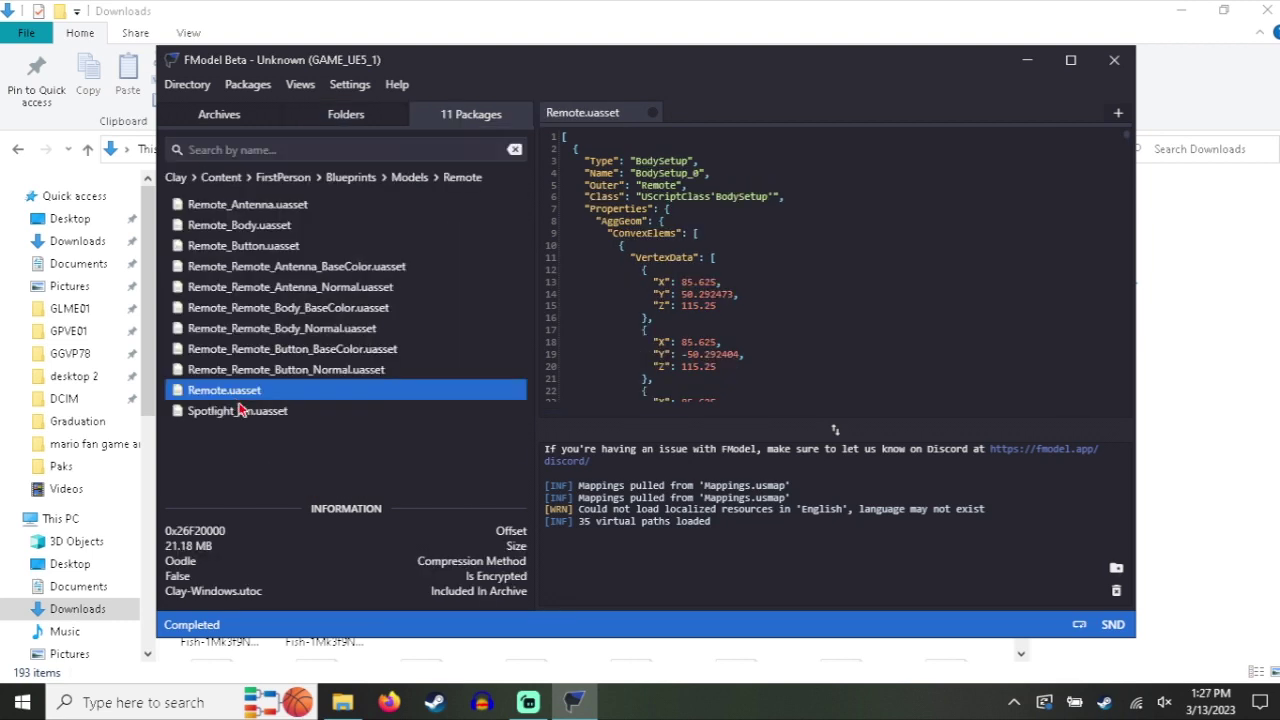
Save the model (.psk) of Remote.uasset in the Remote folder, and request its texture (.png) as well
{"action": "left_click", "coordinate": [250, 410]}
{"action": "left_click", "coordinate": [255, 389]}
{"action": "right_click", "coordinate": [257, 397]}
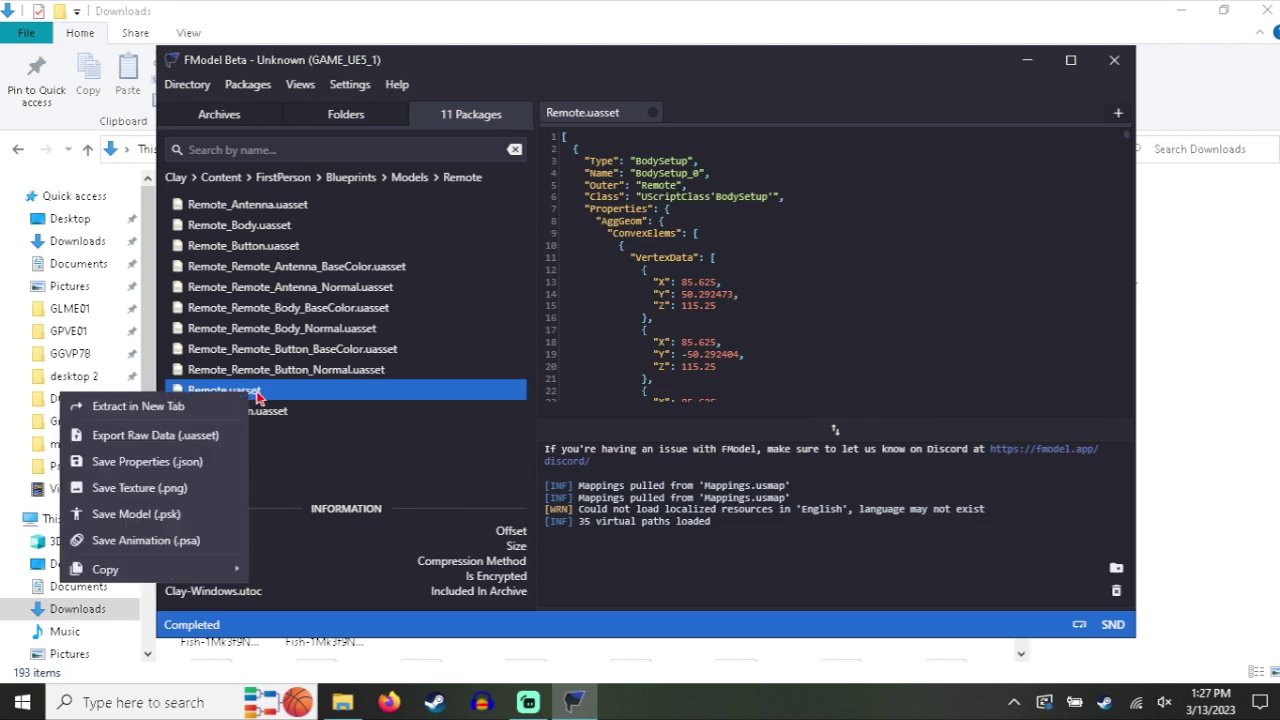
{"action": "left_click", "coordinate": [179, 520]}
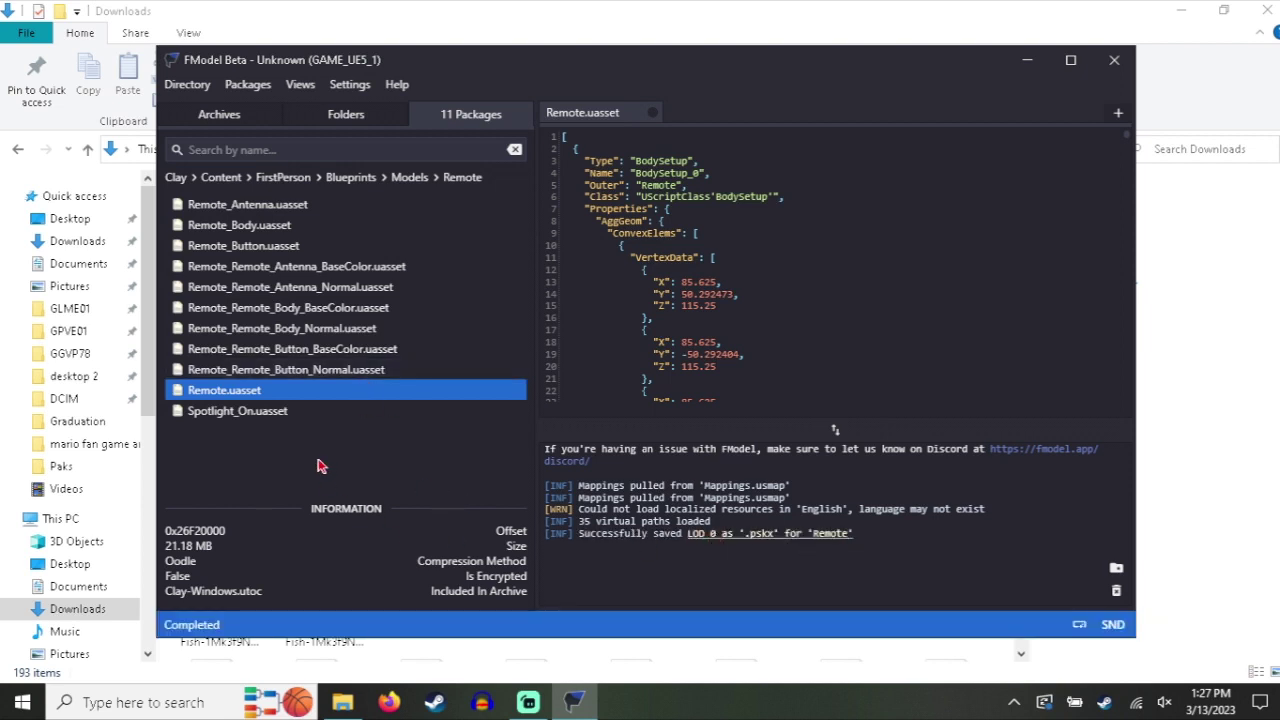
{"action": "right_click", "coordinate": [294, 398]}
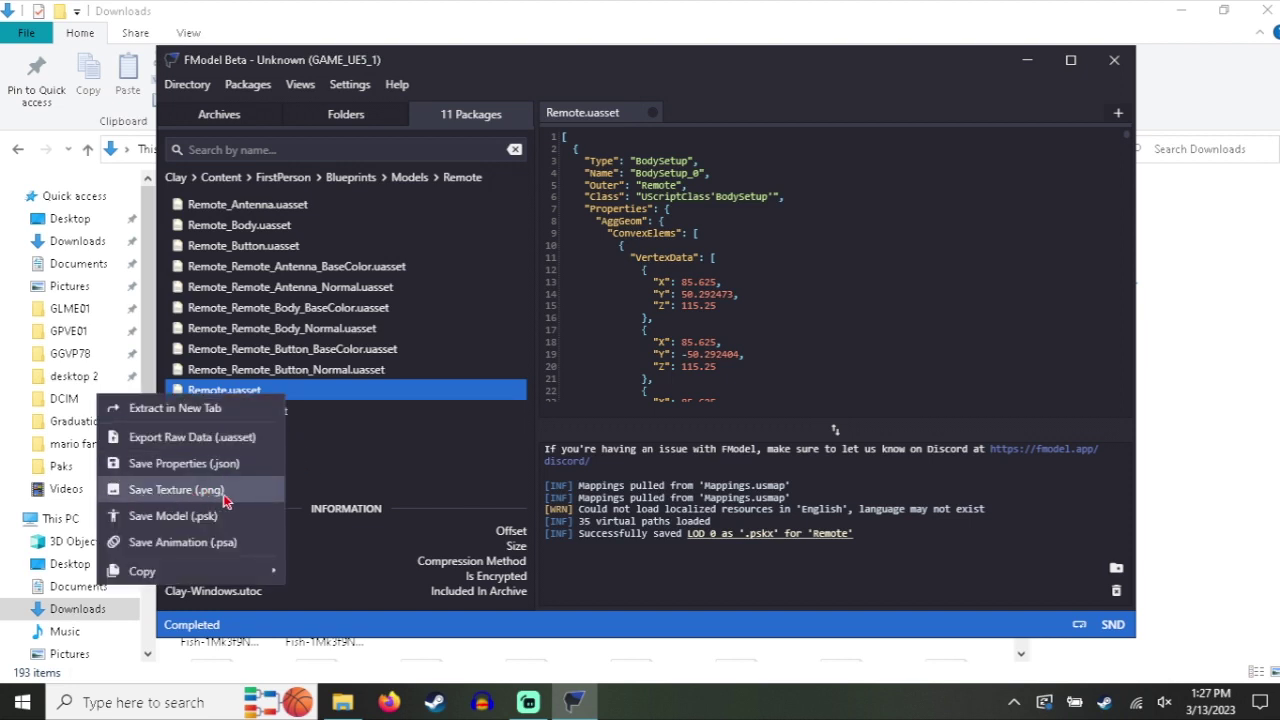
{"action": "left_click", "coordinate": [192, 489]}
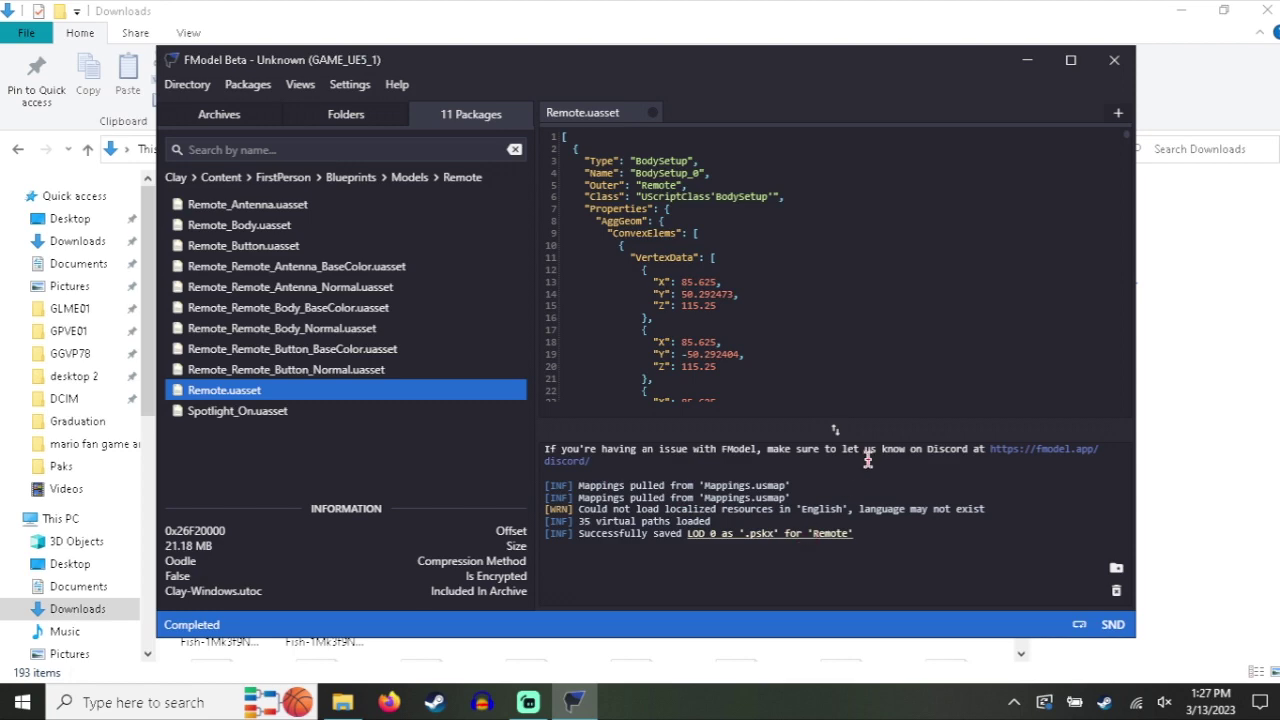
In File Explorer, browse from Downloads through FModel\Output\Exports\Game\FirstPerson\Blueprints\Models to the exported Remote folder
{"action": "left_click", "coordinate": [1275, 436]}
{"action": "double_click", "coordinate": [348, 260]}
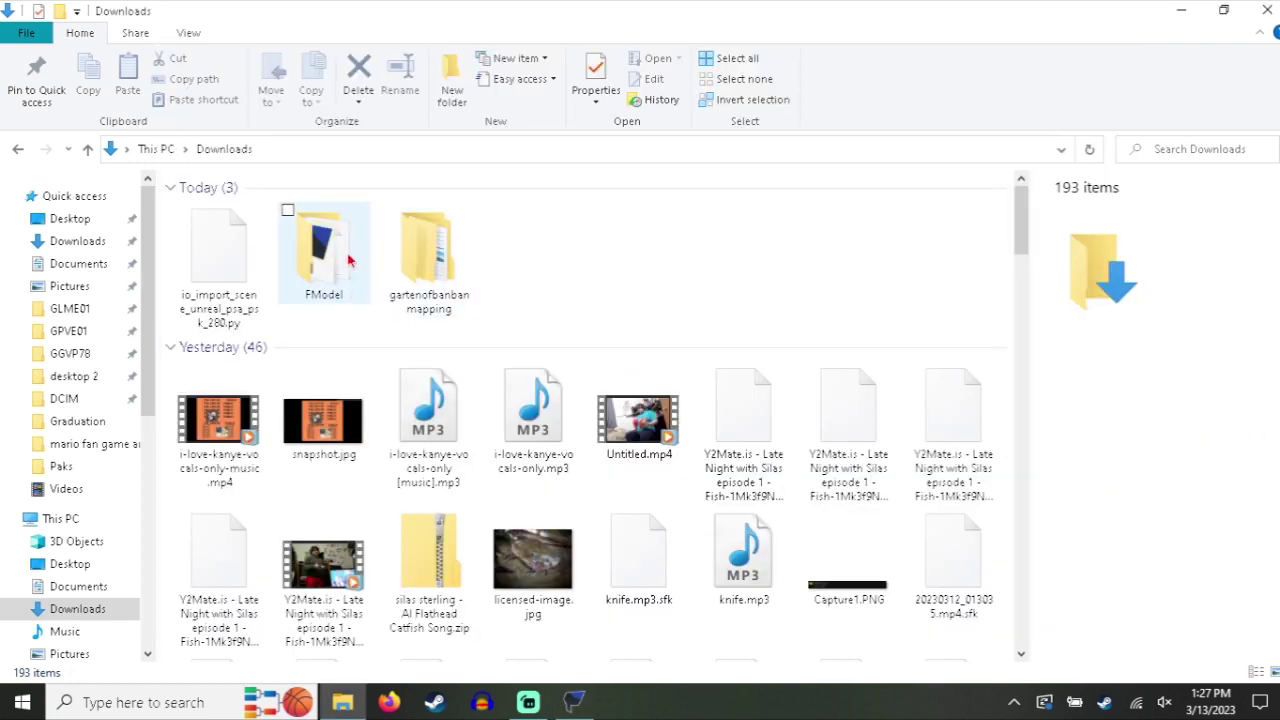
{"action": "double_click", "coordinate": [224, 210]}
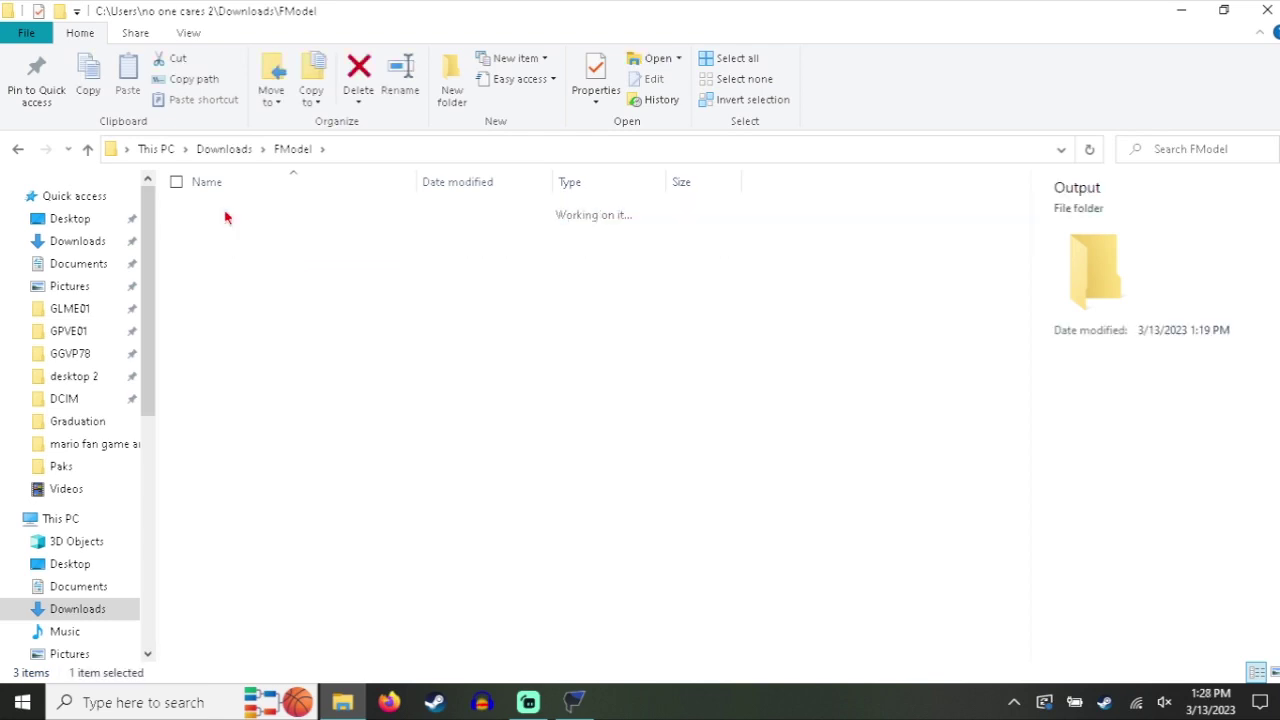
{"action": "double_click", "coordinate": [243, 250]}
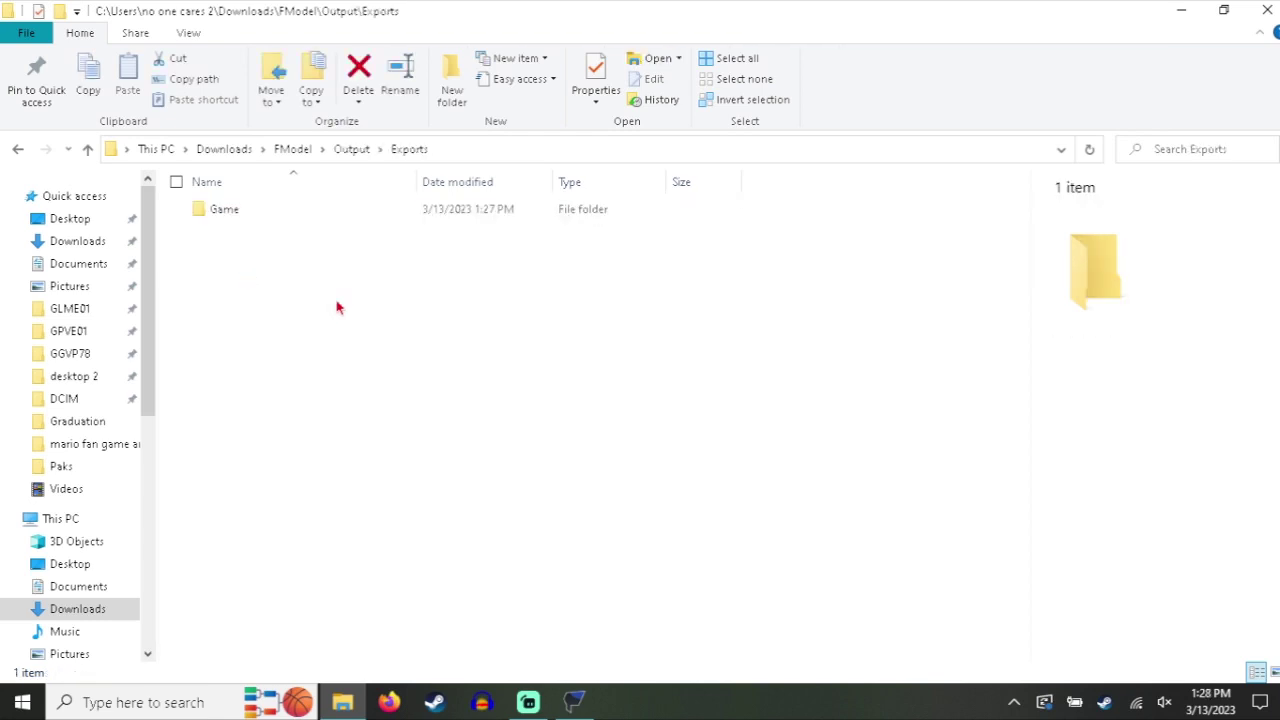
{"action": "left_click", "coordinate": [245, 211]}
{"action": "double_click", "coordinate": [245, 211]}
{"action": "double_click", "coordinate": [257, 216]}
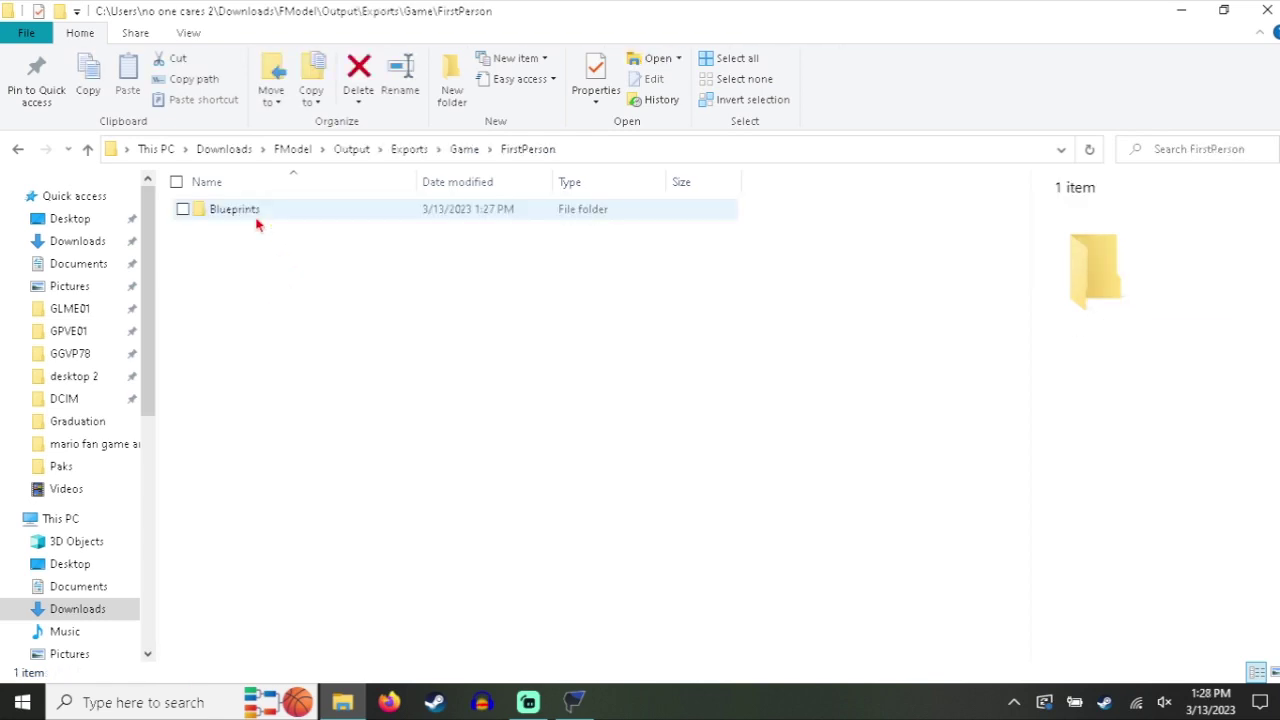
{"action": "left_click", "coordinate": [256, 216]}
{"action": "double_click", "coordinate": [256, 216]}
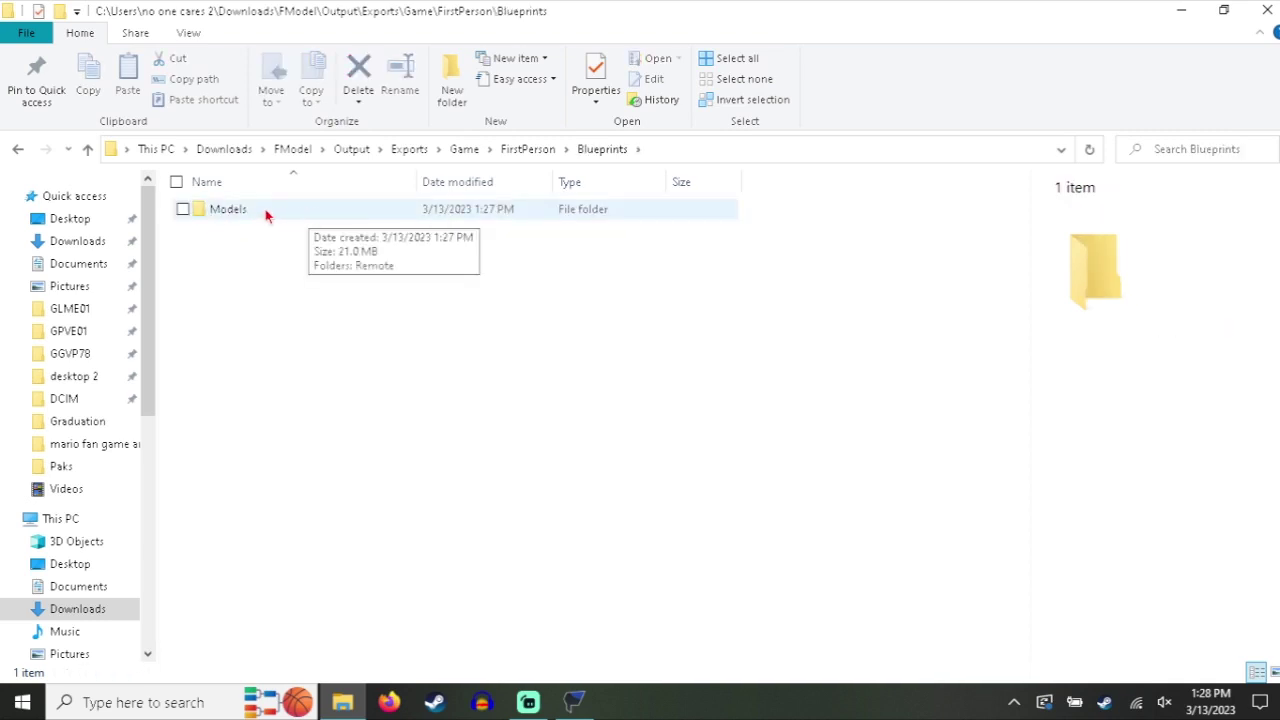
{"action": "double_click", "coordinate": [266, 213]}
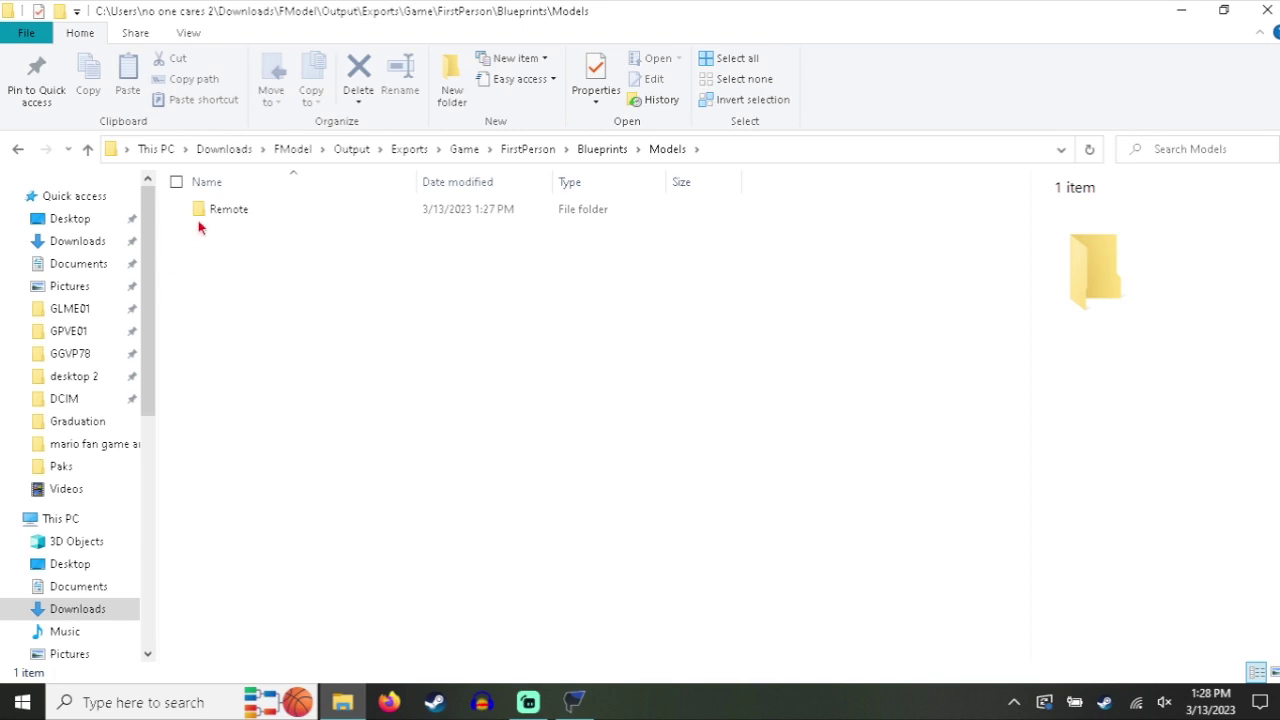
{"action": "double_click", "coordinate": [232, 212]}
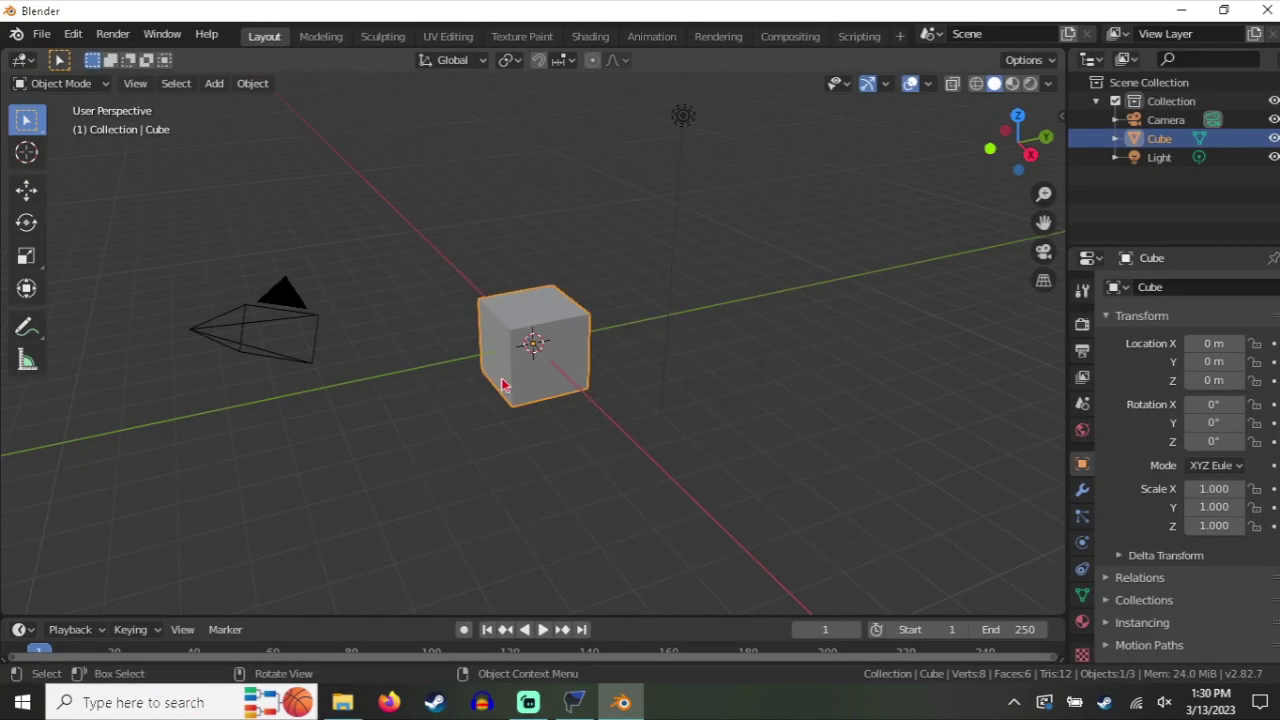
In Blender, delete the default cube, camera and light from the scene
{"action": "left_click_drag", "start_coordinate": [502, 385], "coordinate": [440, 315]}
{"action": "key", "text": "a"}
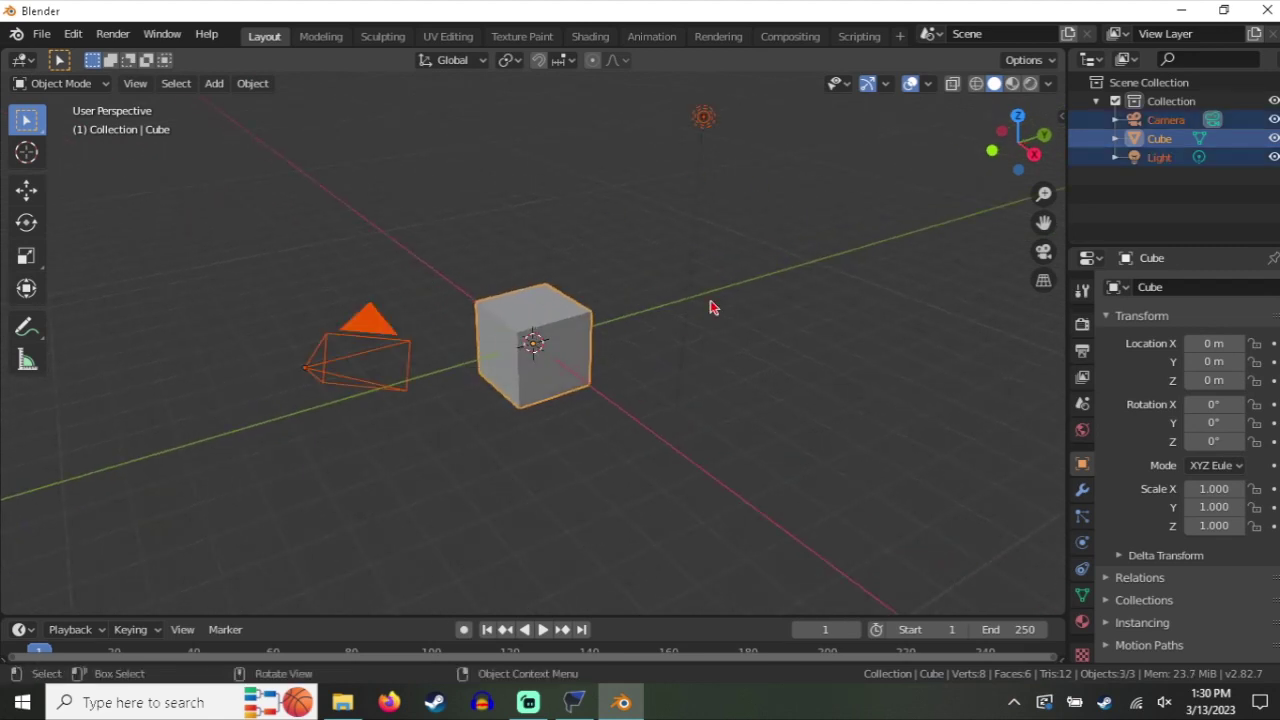
{"action": "key", "text": "Delete"}
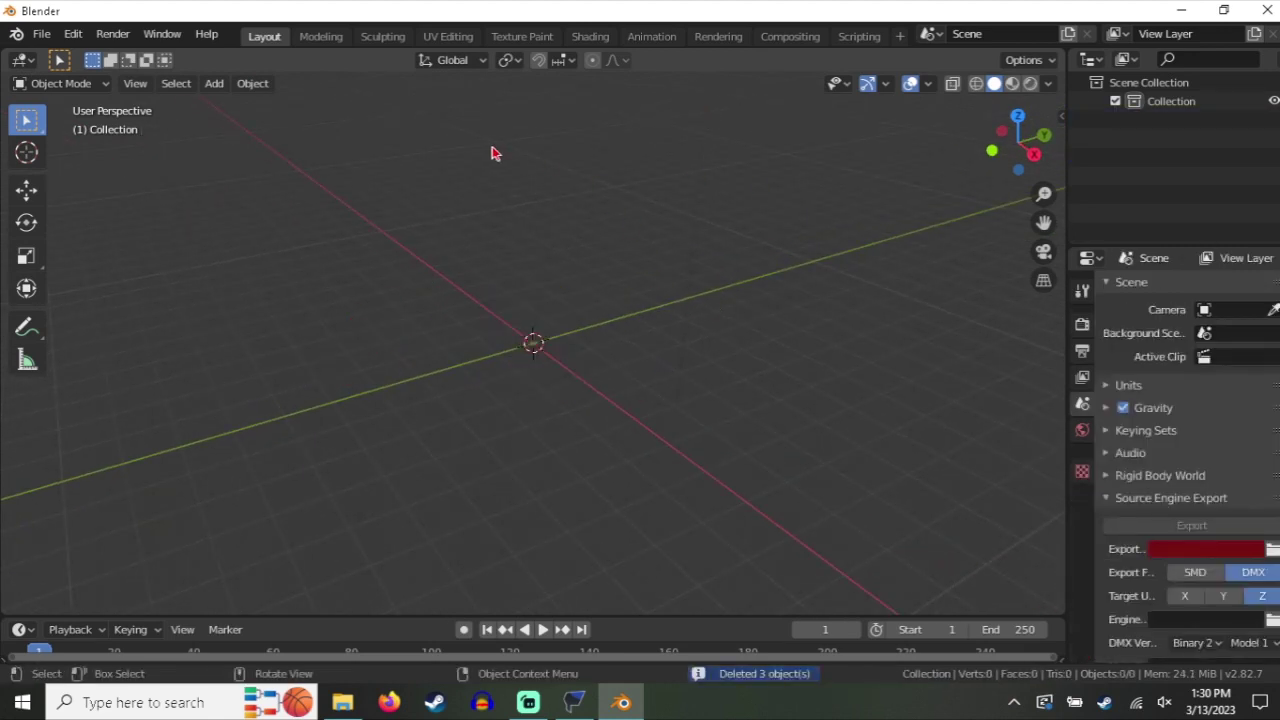
Locate the import add-on file io_import_scene_unreal_psa_psk_280.py in Downloads using File Explorer, and return to Blender
{"action": "left_click", "coordinate": [42, 36]}
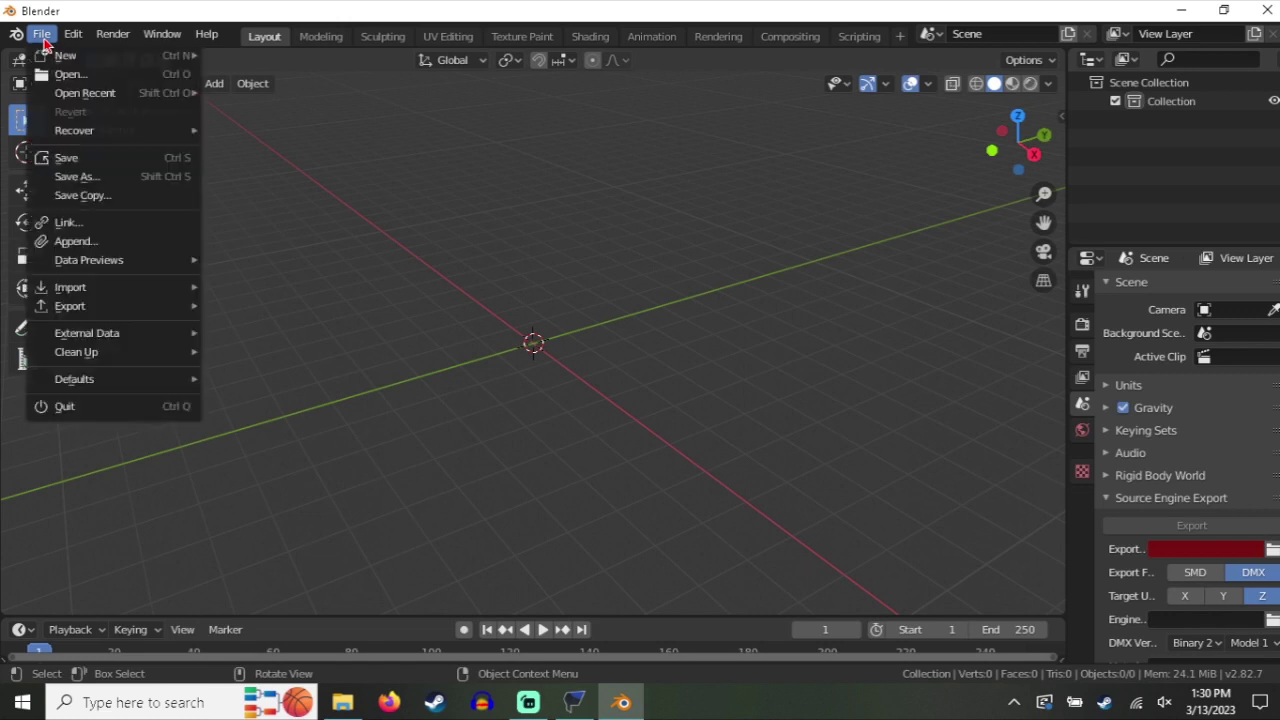
{"action": "mouse_move", "coordinate": [86, 46]}
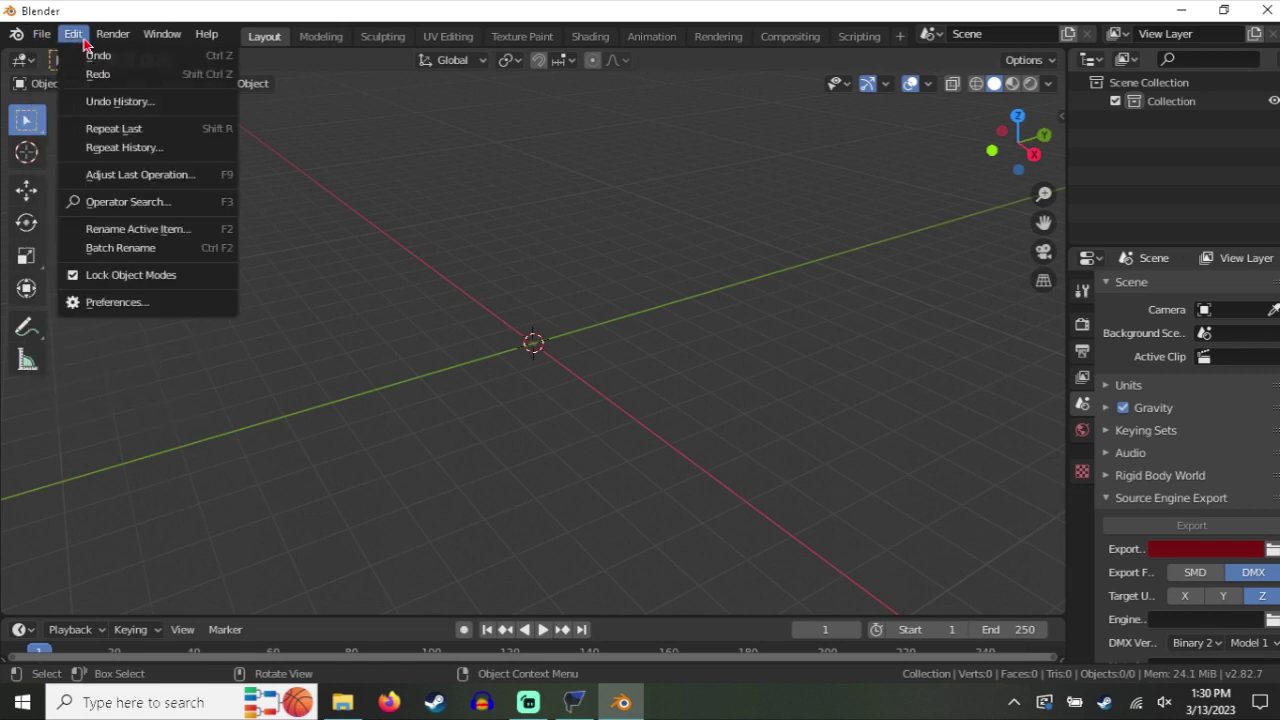
{"action": "left_click", "coordinate": [343, 702]}
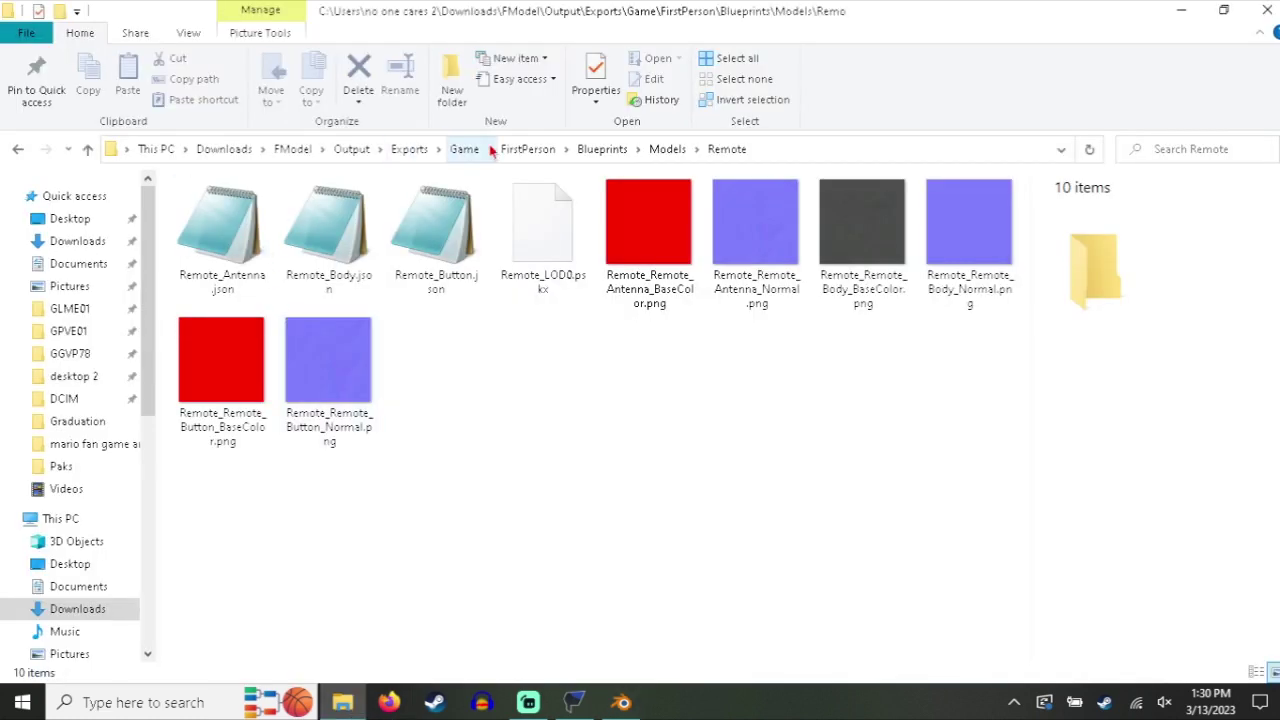
{"action": "left_click", "coordinate": [223, 158]}
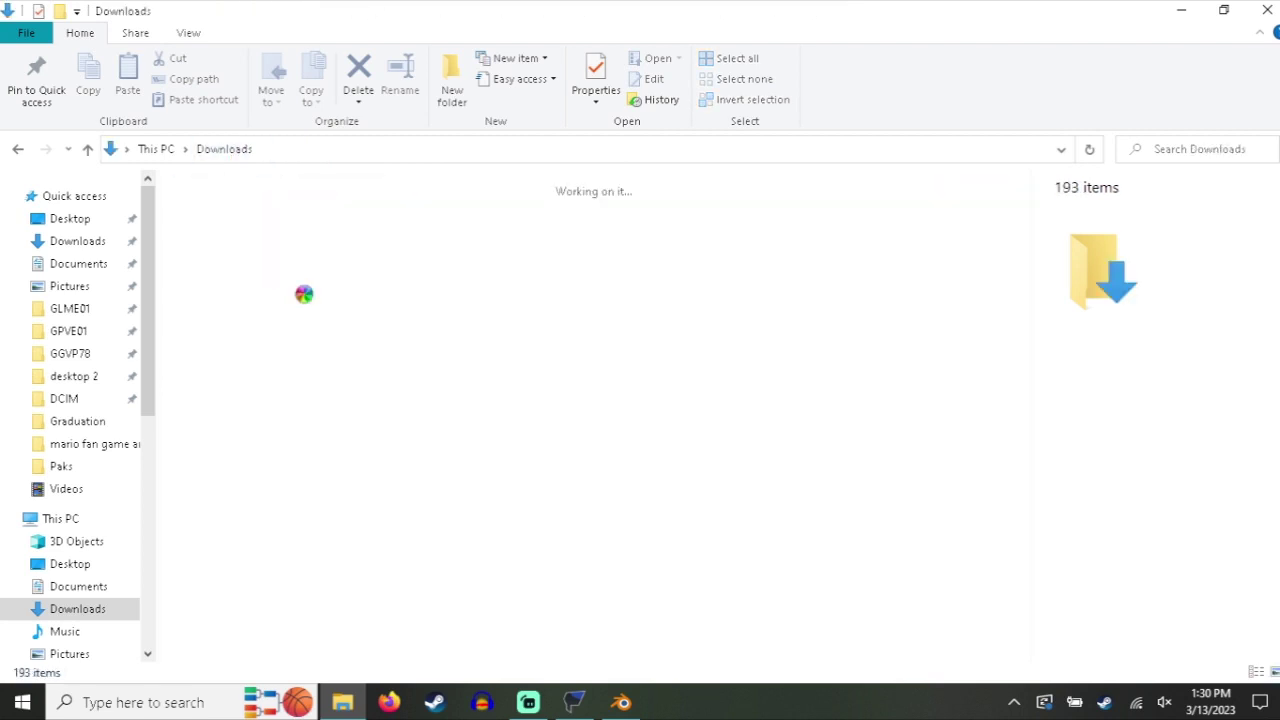
{"action": "left_click", "coordinate": [240, 270]}
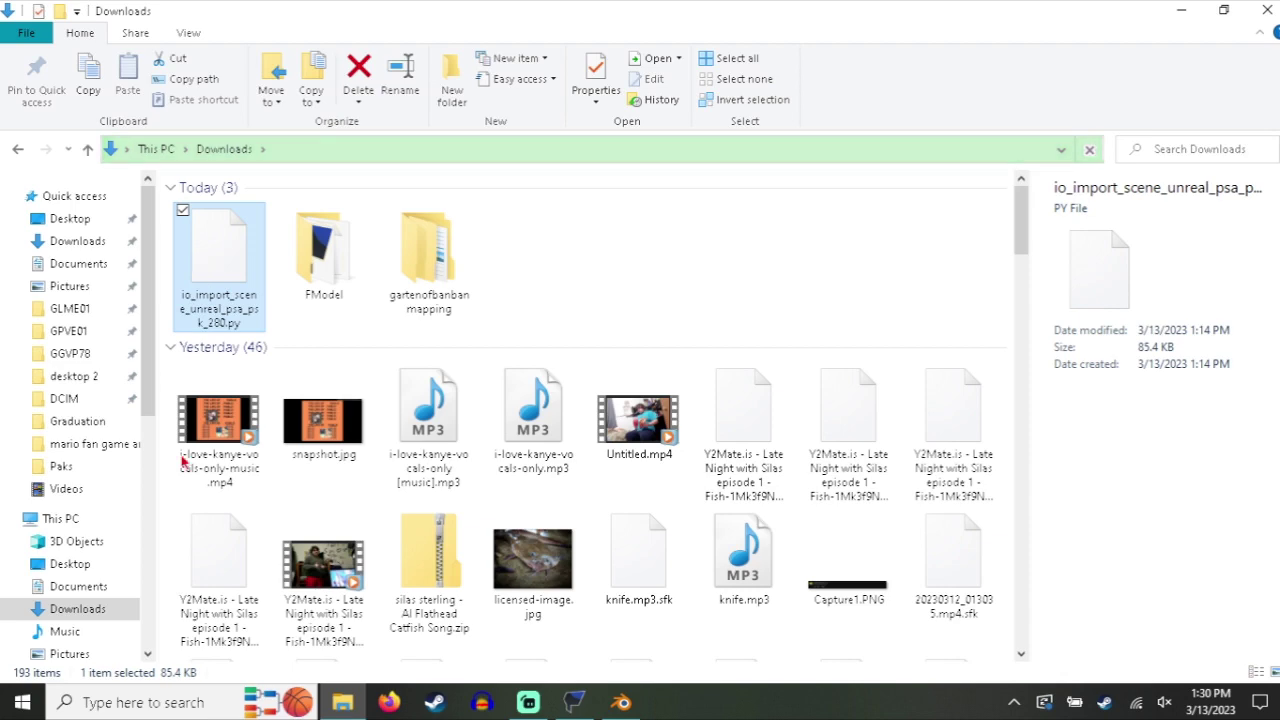
{"action": "left_click", "coordinate": [621, 702]}
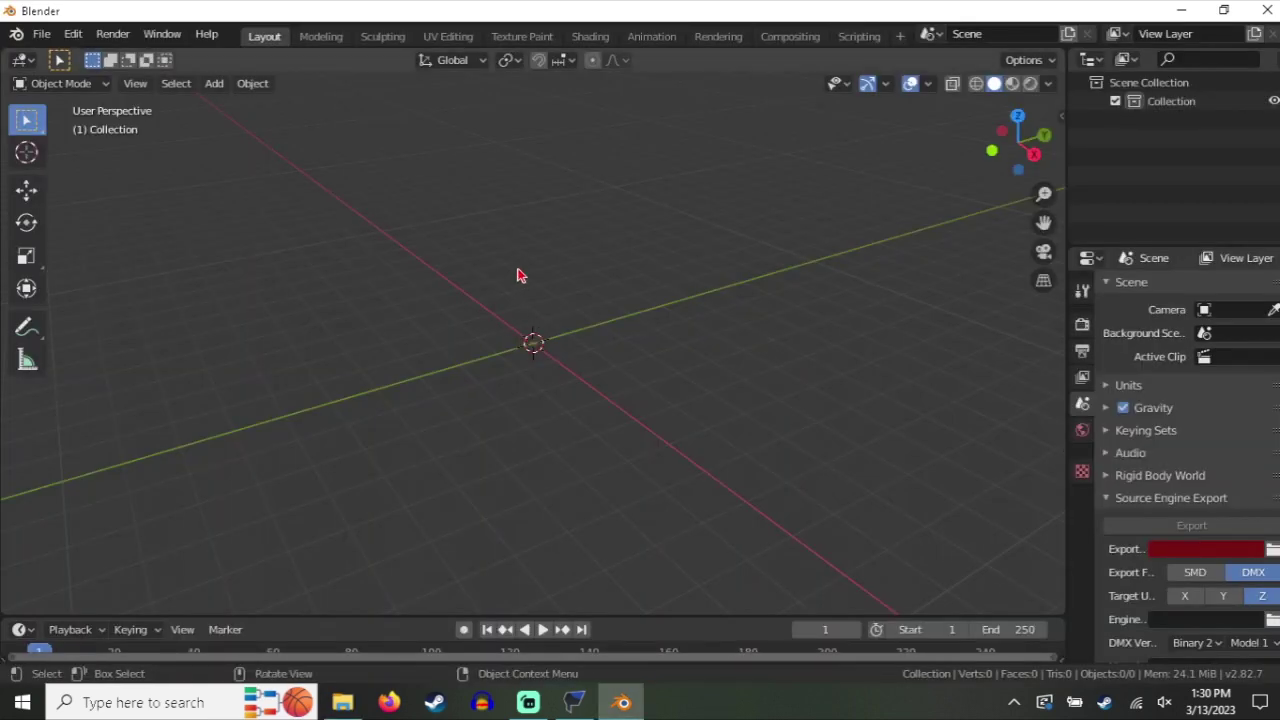
Start a Skeleton Mesh (.psk) import and show the Downloads folder in its file browser
{"action": "left_click", "coordinate": [46, 36]}
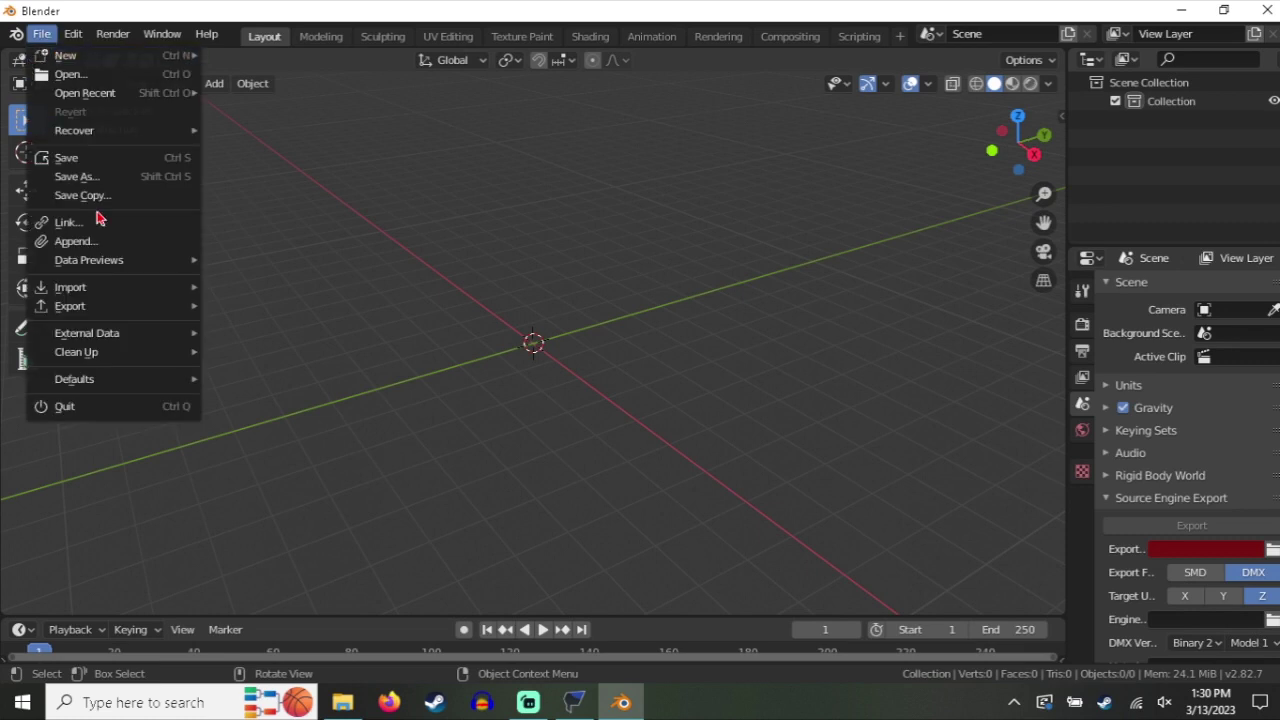
{"action": "mouse_move", "coordinate": [86, 289]}
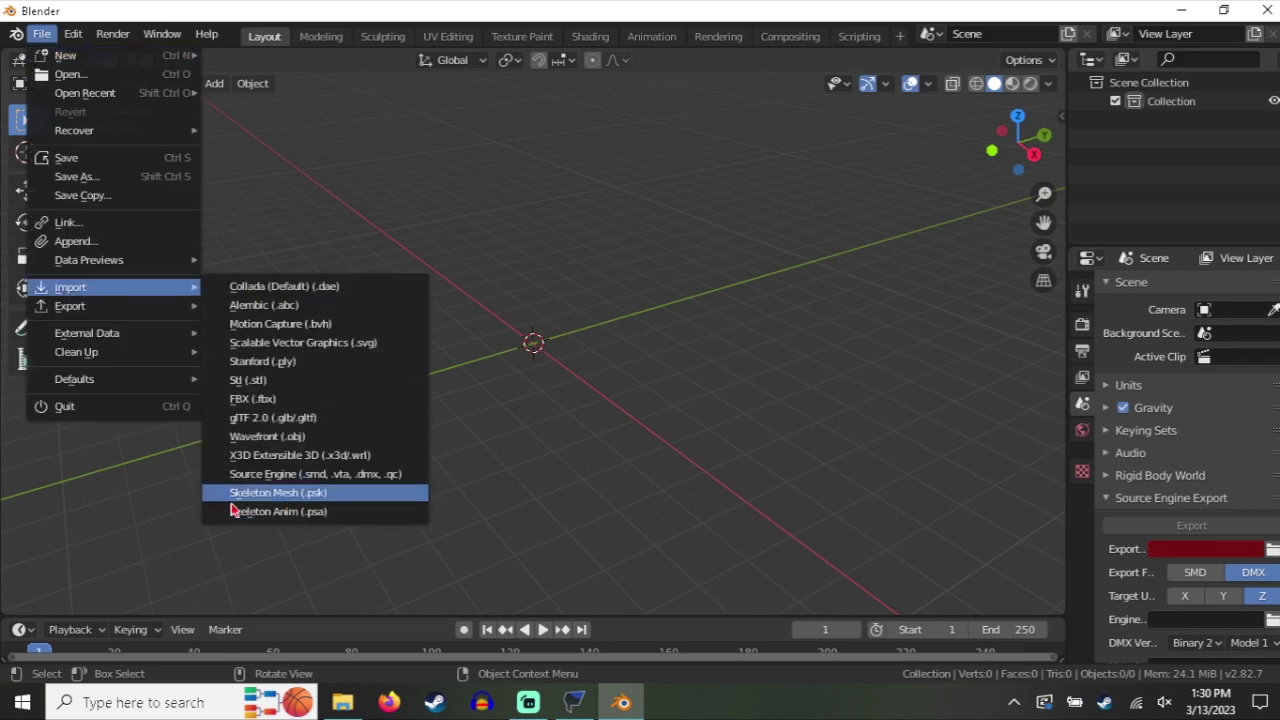
{"action": "left_click", "coordinate": [44, 35]}
{"action": "mouse_move", "coordinate": [88, 288]}
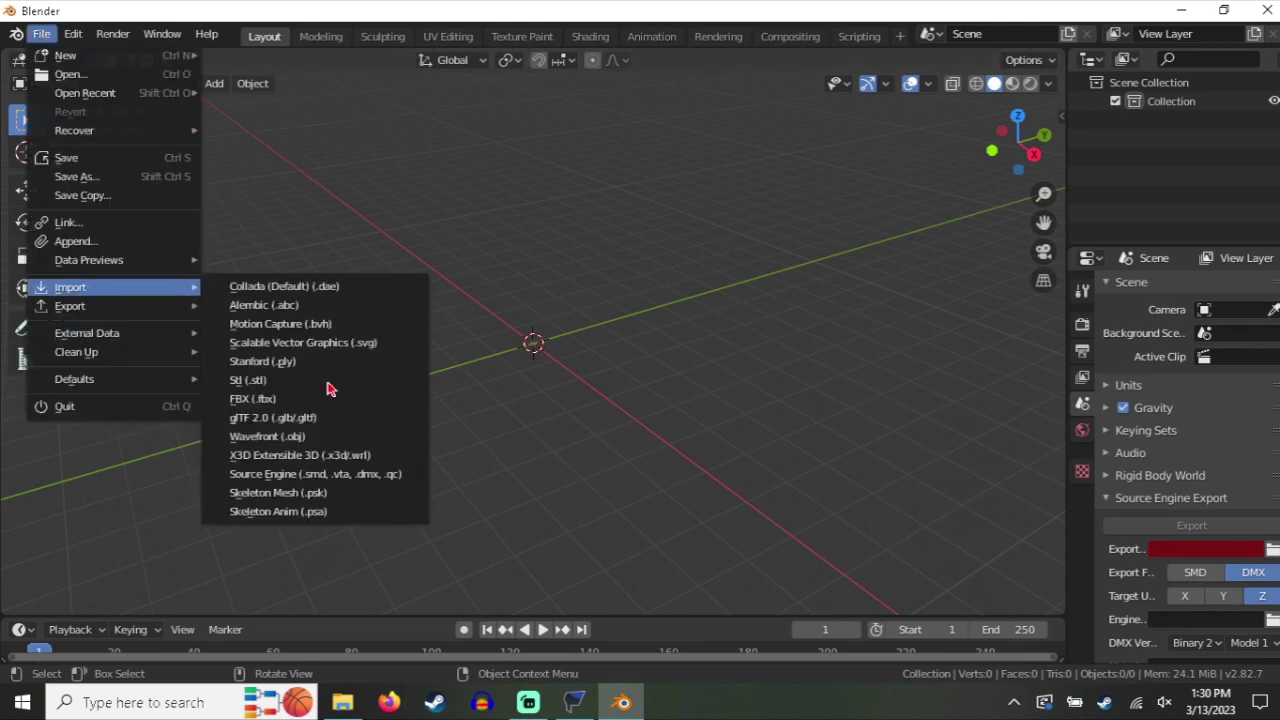
{"action": "left_click", "coordinate": [338, 496]}
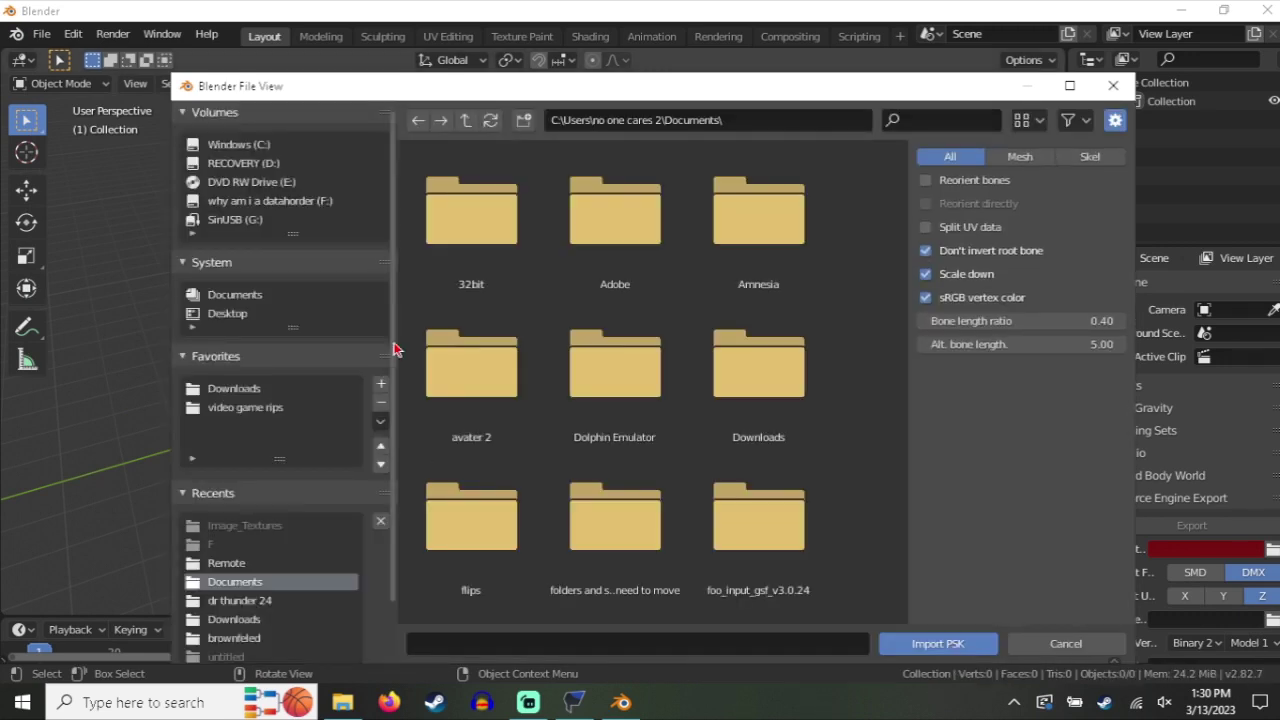
{"action": "left_click", "coordinate": [245, 389]}
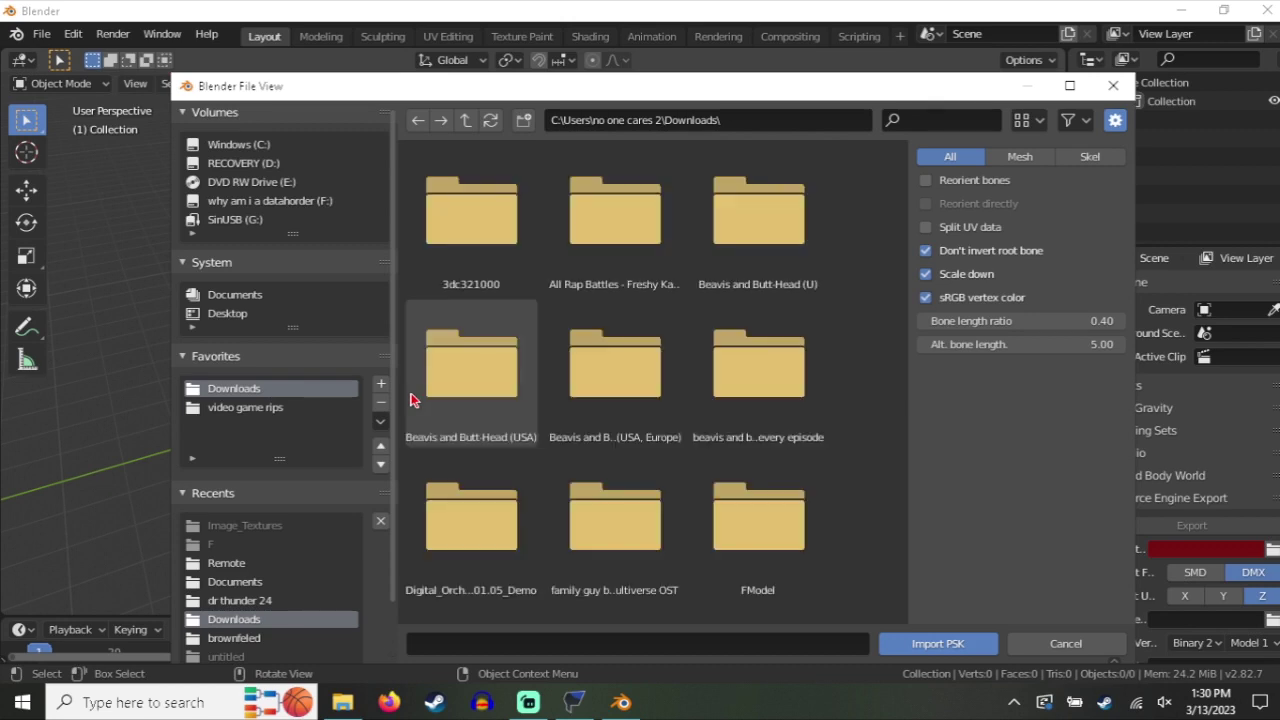
Import Remote_LOD0.pskx from the Remote folder under FModel\Output\Exports\Game\FirstPerson\Blueprints\Models
{"action": "scroll", "coordinate": [420, 430], "scroll_direction": "down", "scroll_amount": 5}
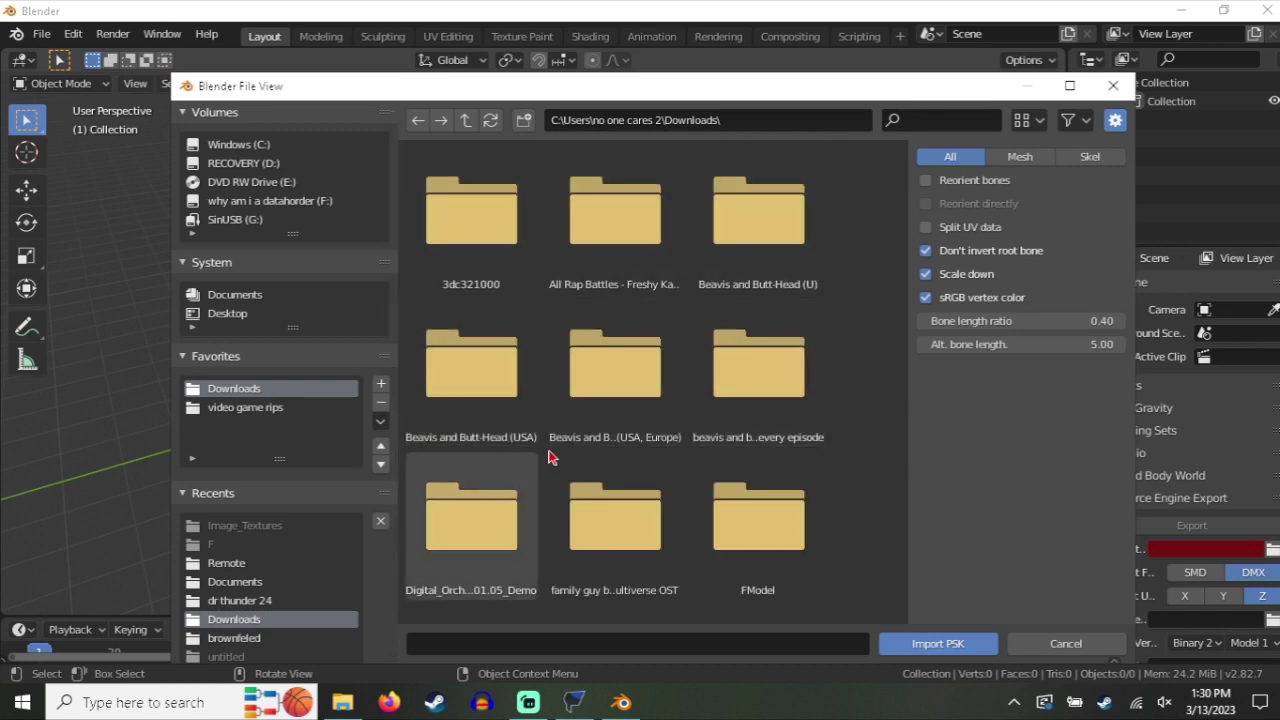
{"action": "left_click", "coordinate": [760, 295]}
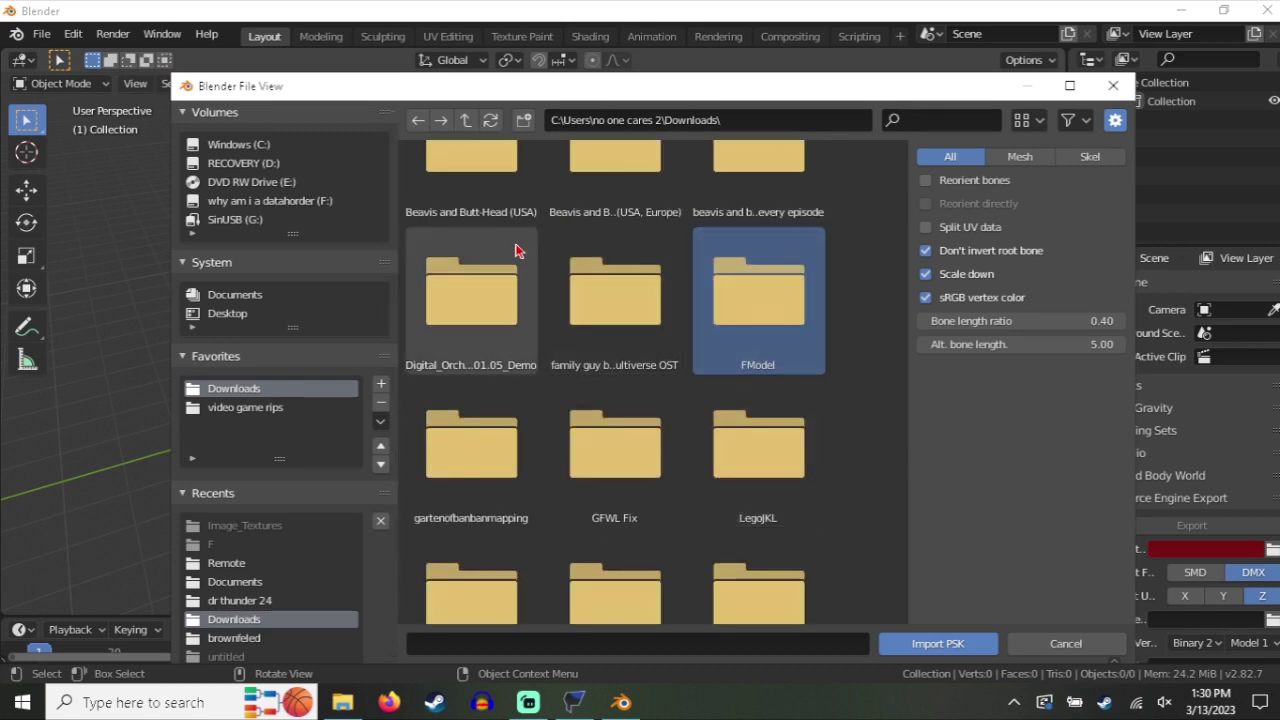
{"action": "double_click", "coordinate": [722, 298]}
{"action": "double_click", "coordinate": [507, 215]}
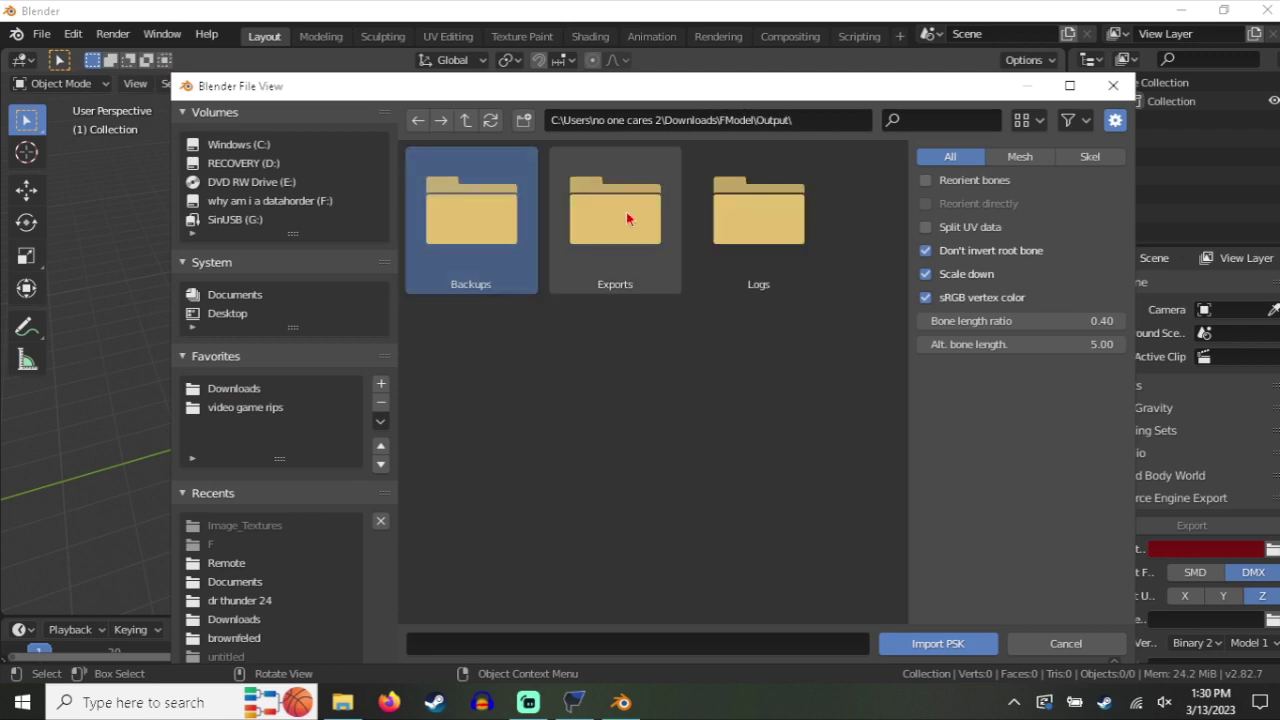
{"action": "double_click", "coordinate": [657, 215]}
{"action": "double_click", "coordinate": [507, 215]}
{"action": "double_click", "coordinate": [507, 215]}
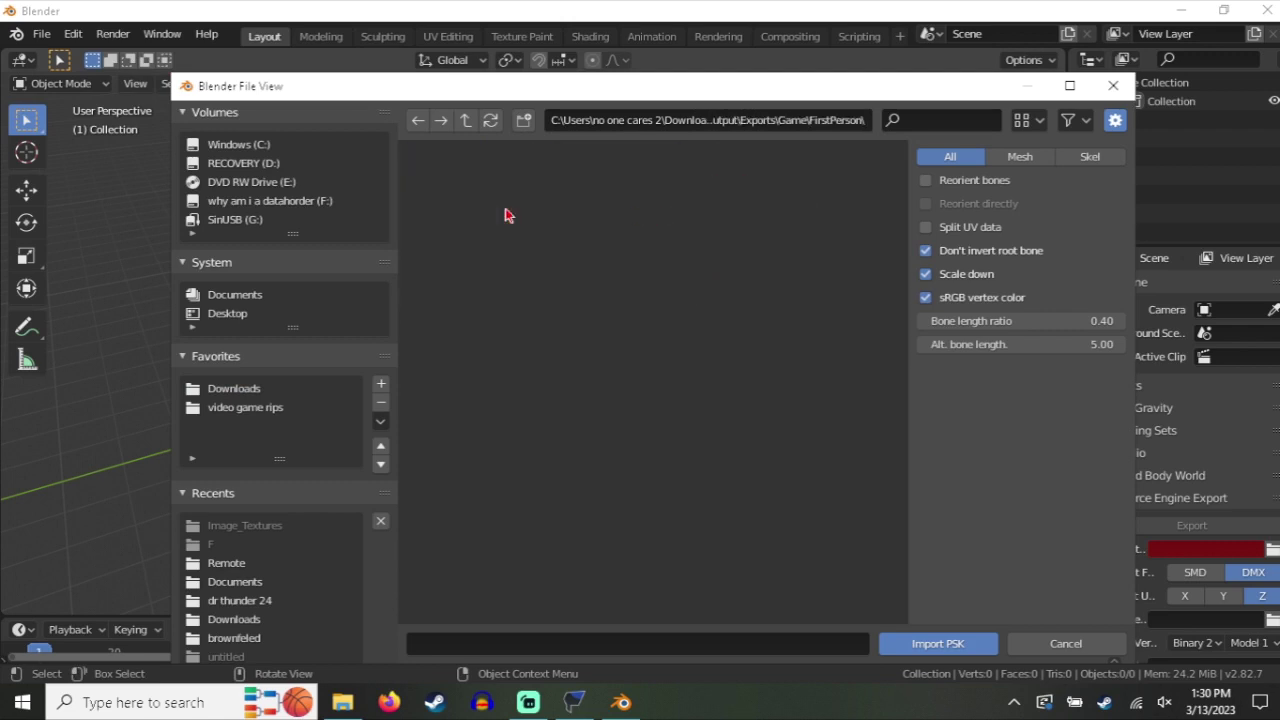
{"action": "double_click", "coordinate": [507, 215]}
{"action": "double_click", "coordinate": [507, 215]}
{"action": "double_click", "coordinate": [507, 215]}
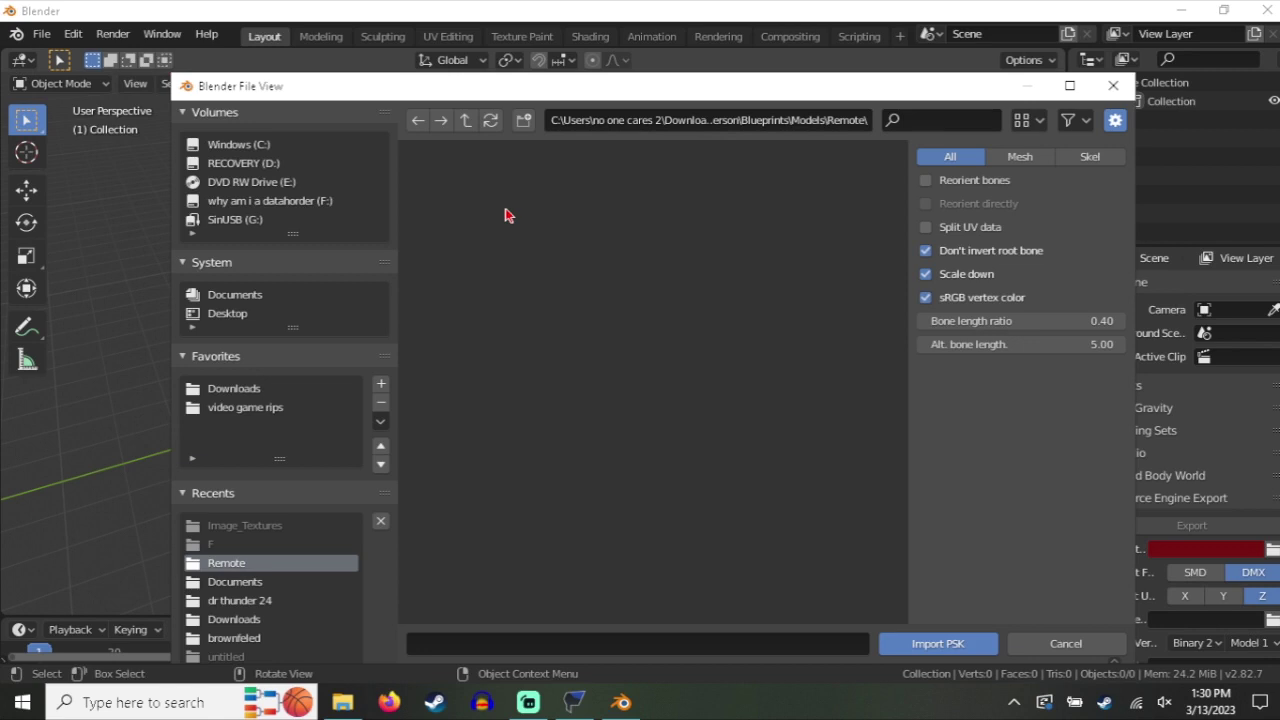
{"action": "left_click", "coordinate": [506, 222]}
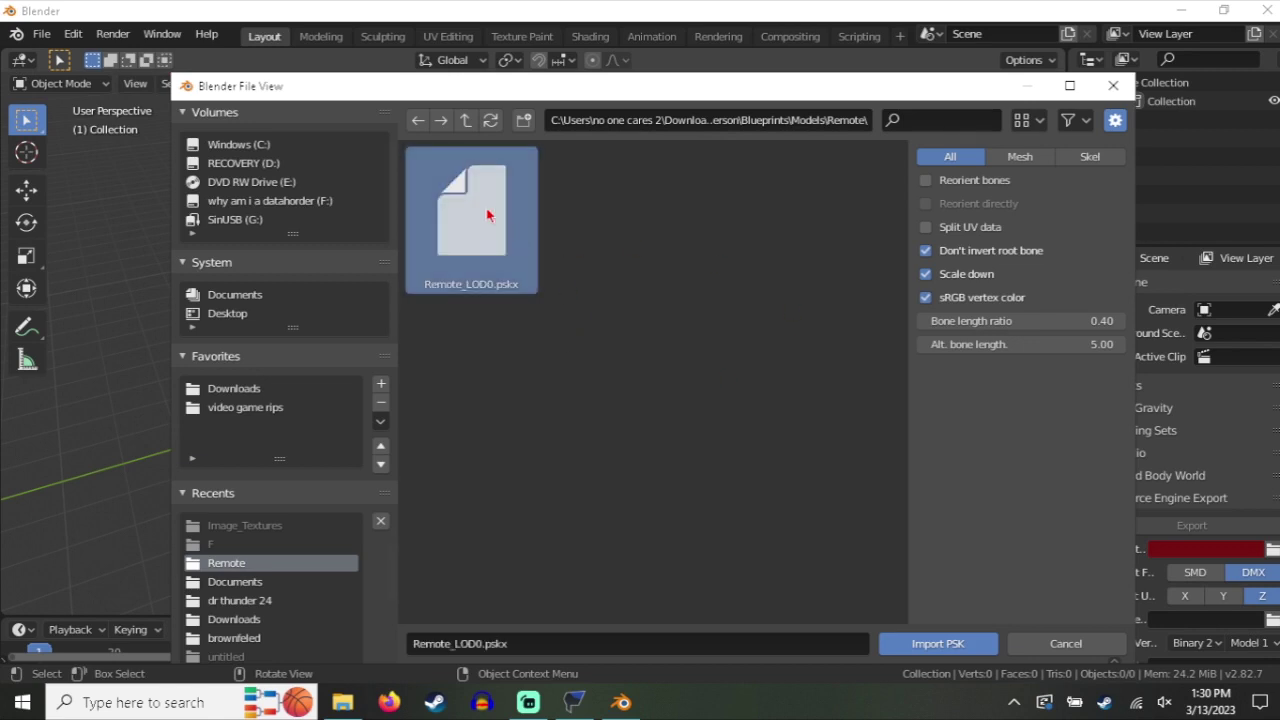
{"action": "double_click", "coordinate": [489, 250]}
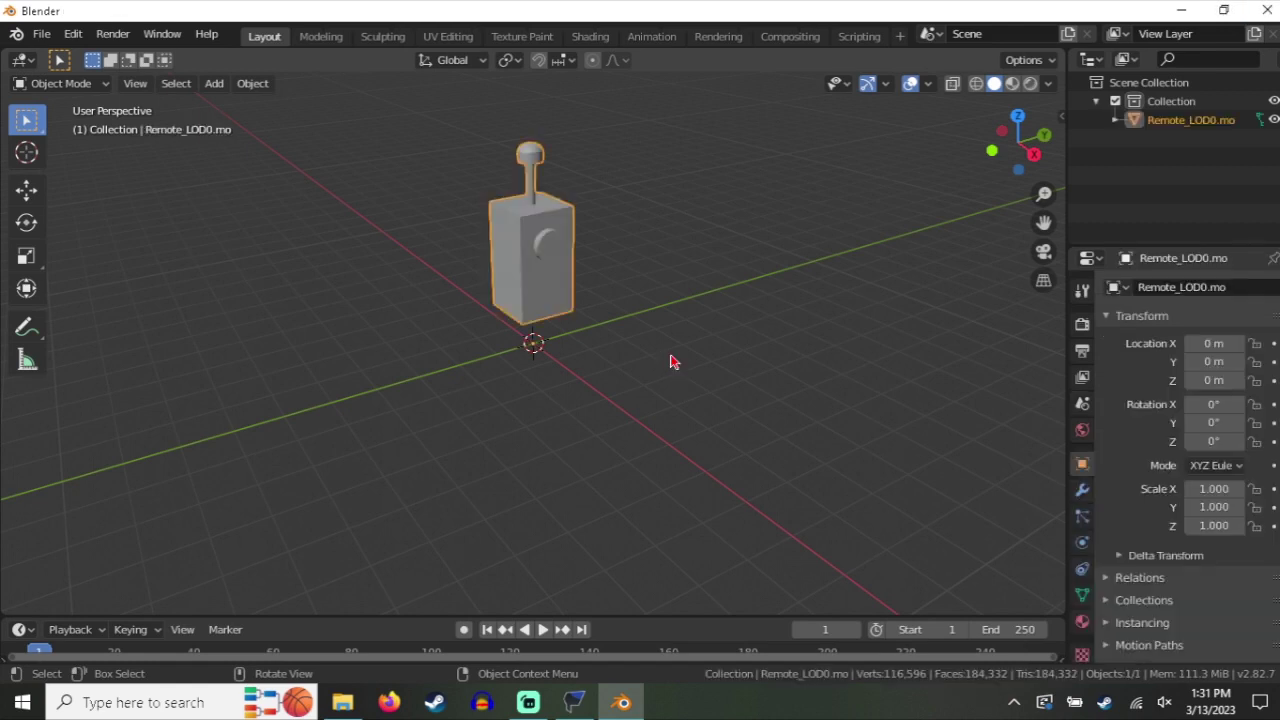
Deselect the imported Remote model and examine it up close from several angles
{"action": "left_click_drag", "start_coordinate": [672, 361], "coordinate": [614, 331]}
{"action": "left_click", "coordinate": [712, 253]}
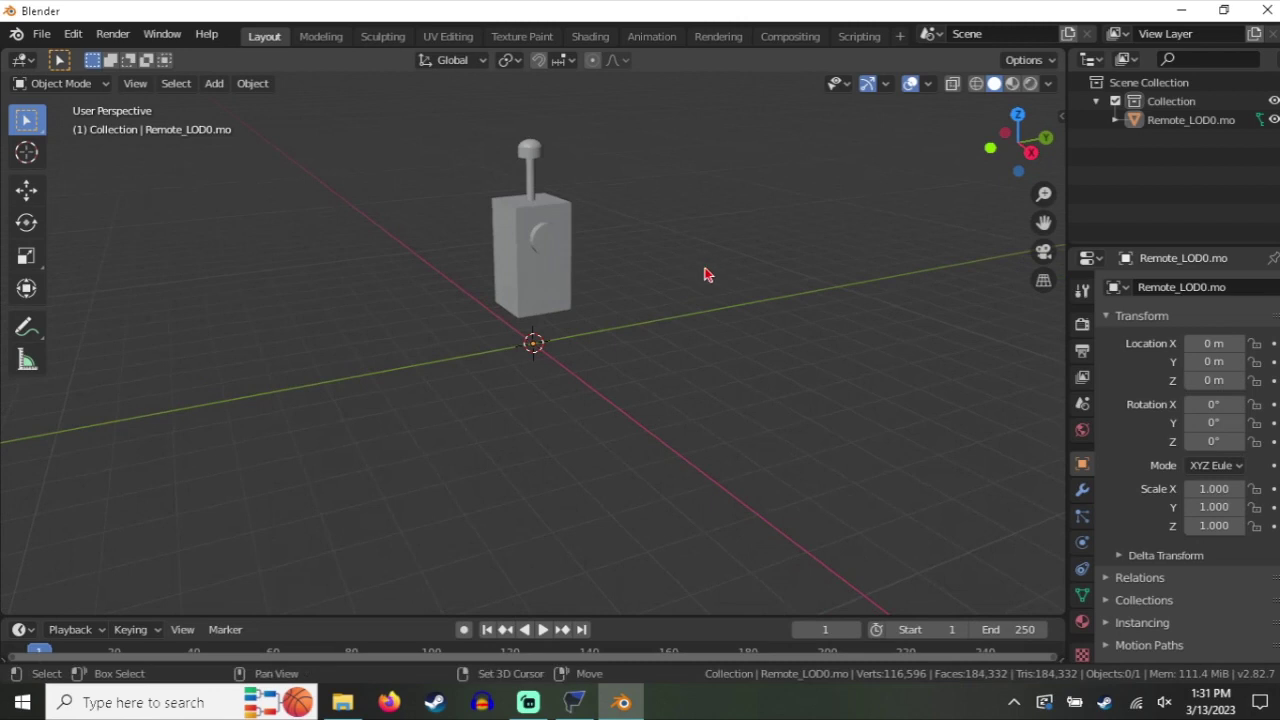
{"action": "scroll", "coordinate": [706, 274], "scroll_direction": "up", "scroll_amount": 3}
{"action": "left_click_drag", "start_coordinate": [840, 457], "coordinate": [740, 440]}
{"action": "scroll", "coordinate": [860, 434], "scroll_direction": "up", "scroll_amount": 2}
{"action": "scroll", "coordinate": [854, 414], "scroll_direction": "up", "scroll_amount": 2}
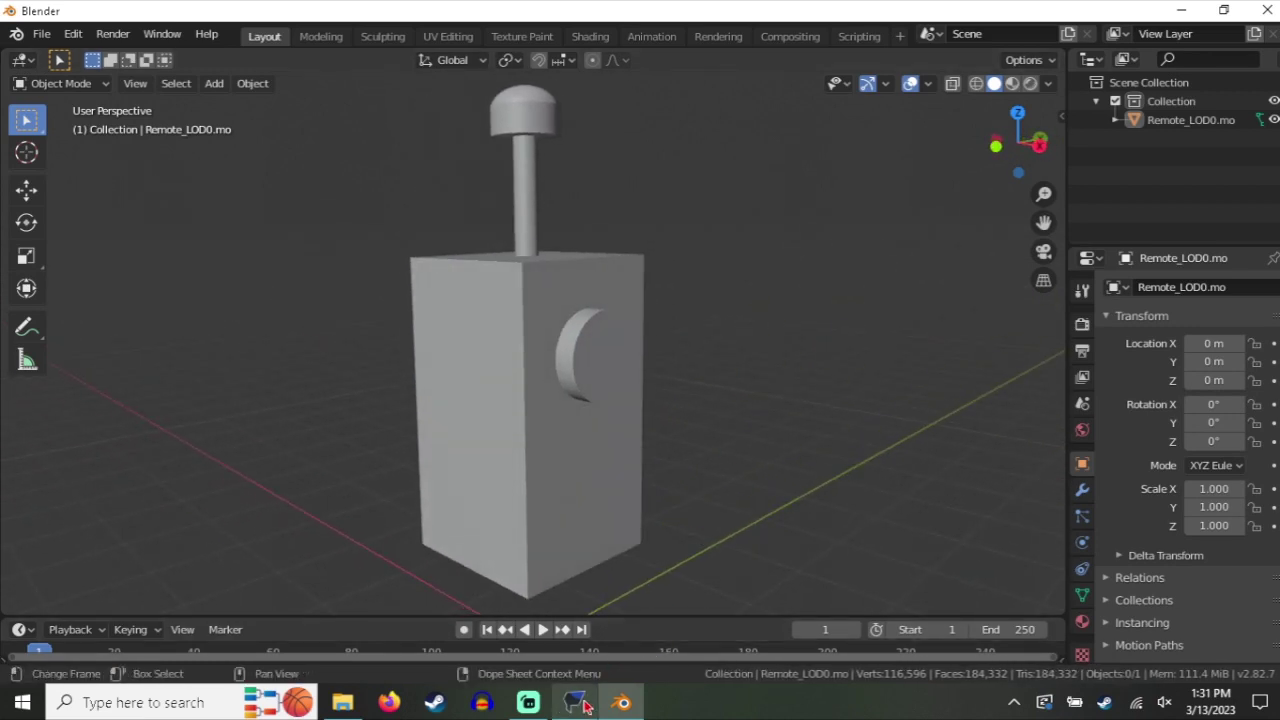
{"action": "left_click_drag", "start_coordinate": [811, 417], "coordinate": [783, 416]}
{"action": "left_click", "coordinate": [41, 33]}
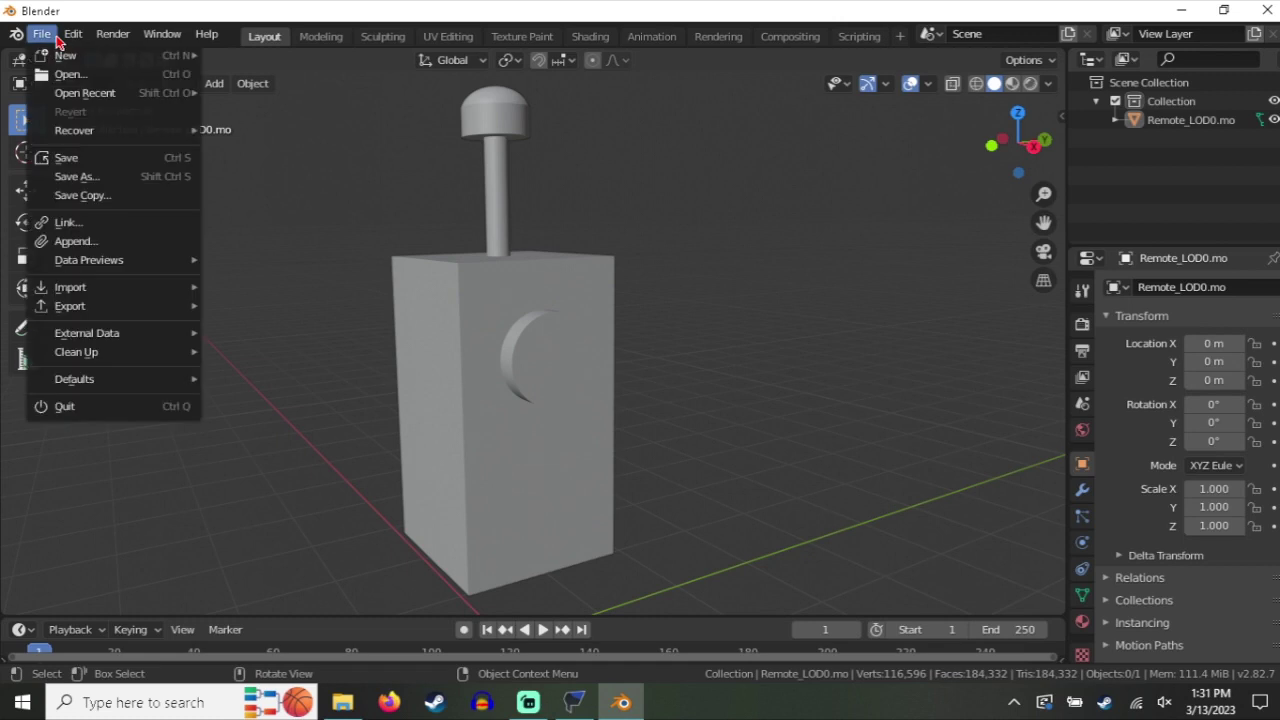
{"action": "mouse_move", "coordinate": [85, 291]}
{"action": "mouse_move", "coordinate": [112, 308]}
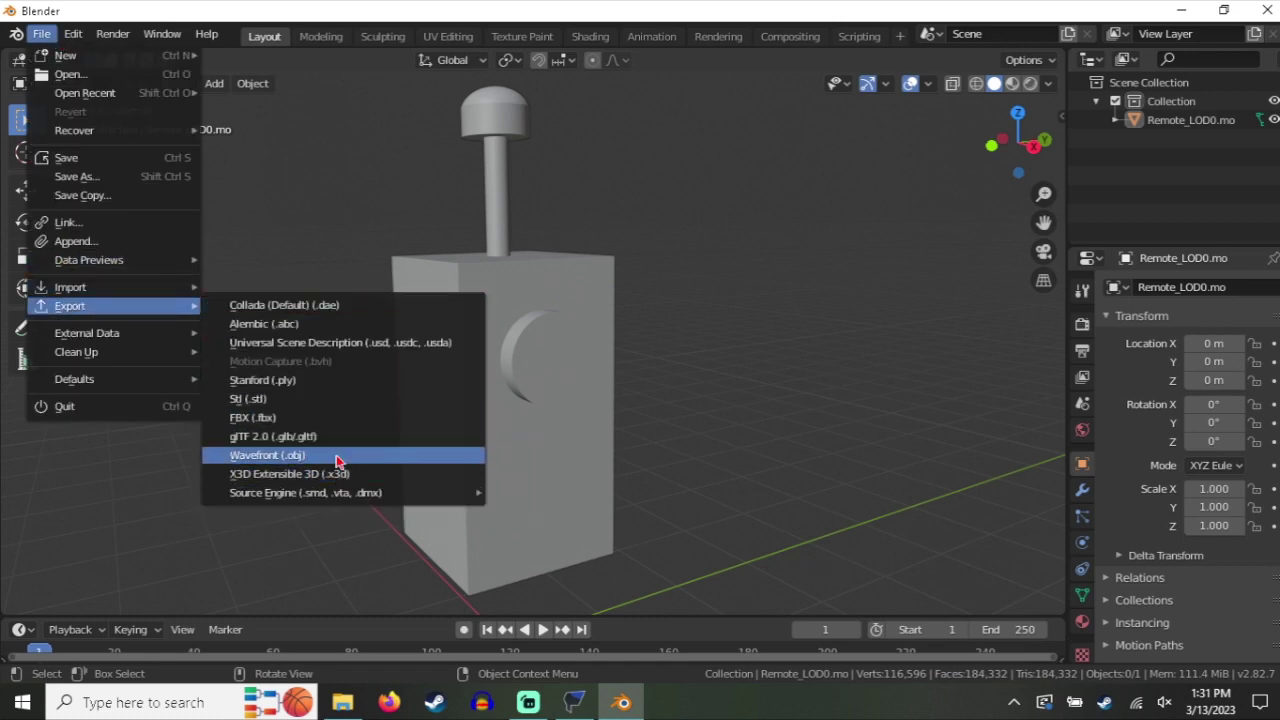
{"action": "mouse_move", "coordinate": [362, 497]}
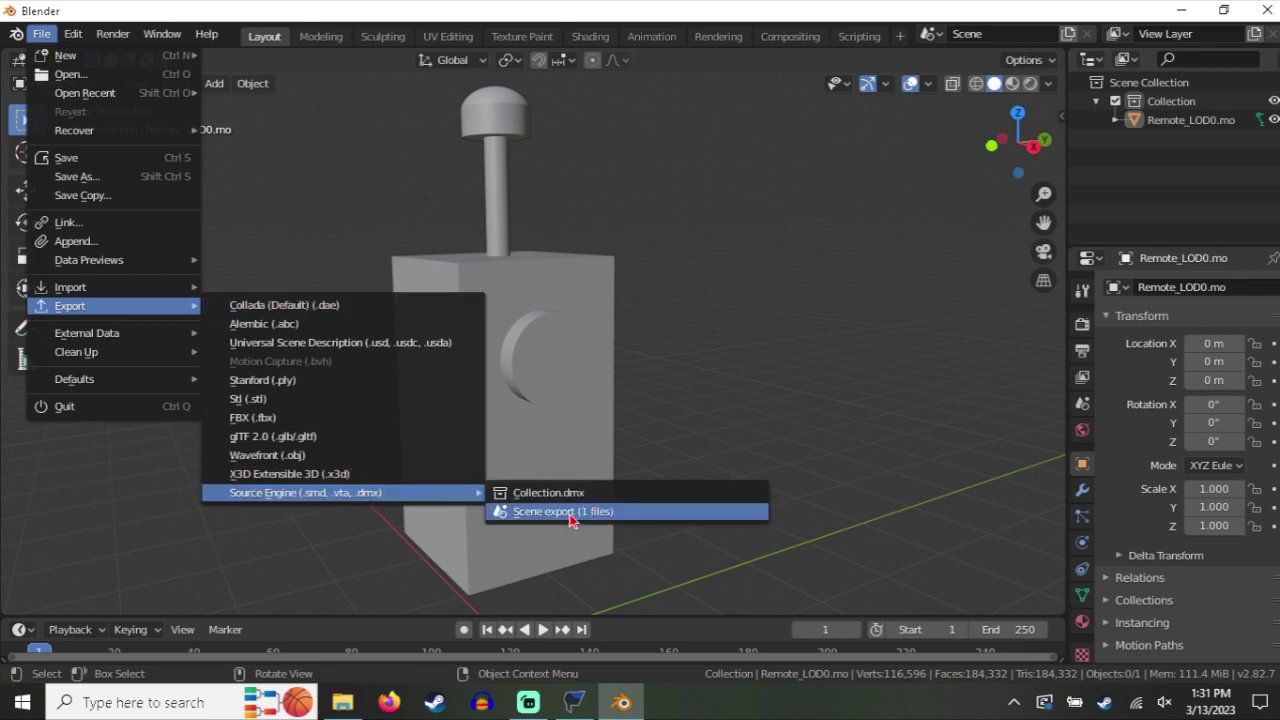
Switch the viewport to wireframe shading and examine the Remote model's mesh density up close
{"action": "mouse_move", "coordinate": [814, 443]}
{"action": "left_mouse_down"}
{"action": "mouse_move", "coordinate": [397, 423]}
{"action": "mouse_move", "coordinate": [680, 424]}
{"action": "mouse_move", "coordinate": [289, 431]}
{"action": "mouse_move", "coordinate": [606, 434]}
{"action": "mouse_move", "coordinate": [626, 387]}
{"action": "mouse_move", "coordinate": [660, 365]}
{"action": "left_mouse_up"}
{"action": "scroll", "coordinate": [590, 434], "scroll_direction": "up", "scroll_amount": 3}
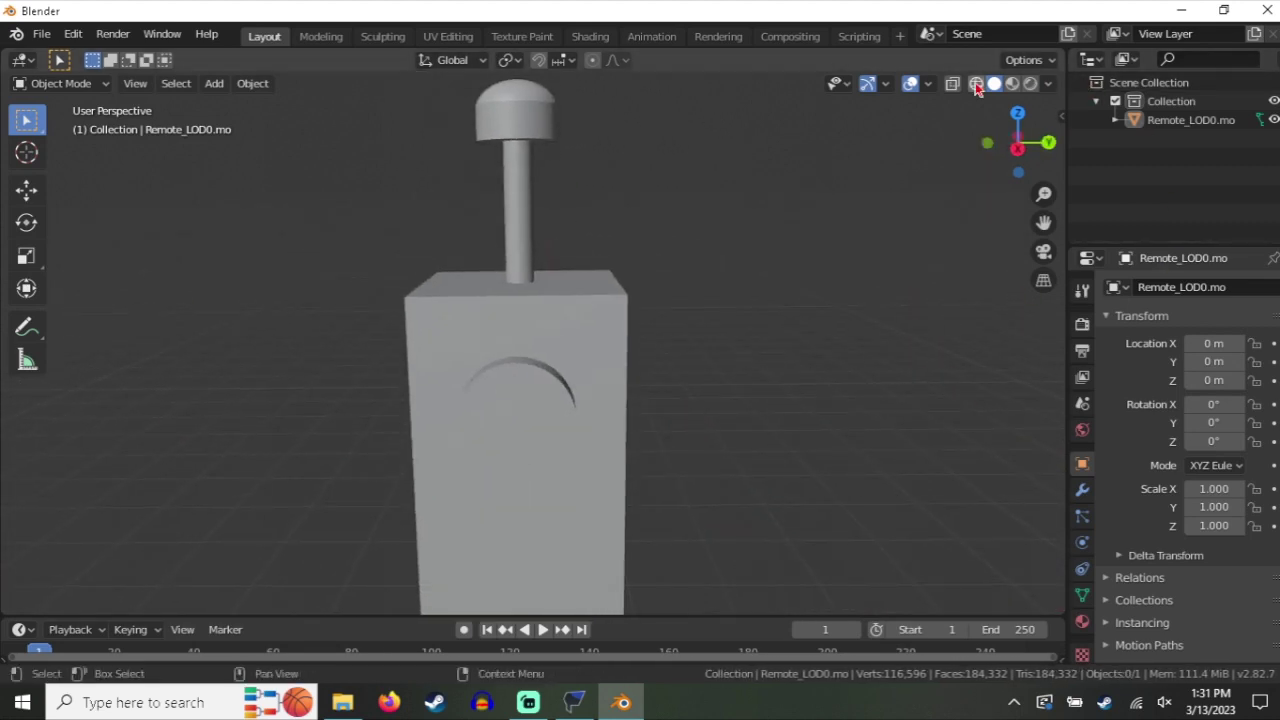
{"action": "left_click", "coordinate": [976, 86]}
{"action": "left_click_drag", "start_coordinate": [797, 274], "coordinate": [749, 403]}
{"action": "scroll", "coordinate": [814, 209], "scroll_direction": "up", "scroll_amount": 3}
{"action": "scroll", "coordinate": [800, 406], "scroll_direction": "up", "scroll_amount": 2}
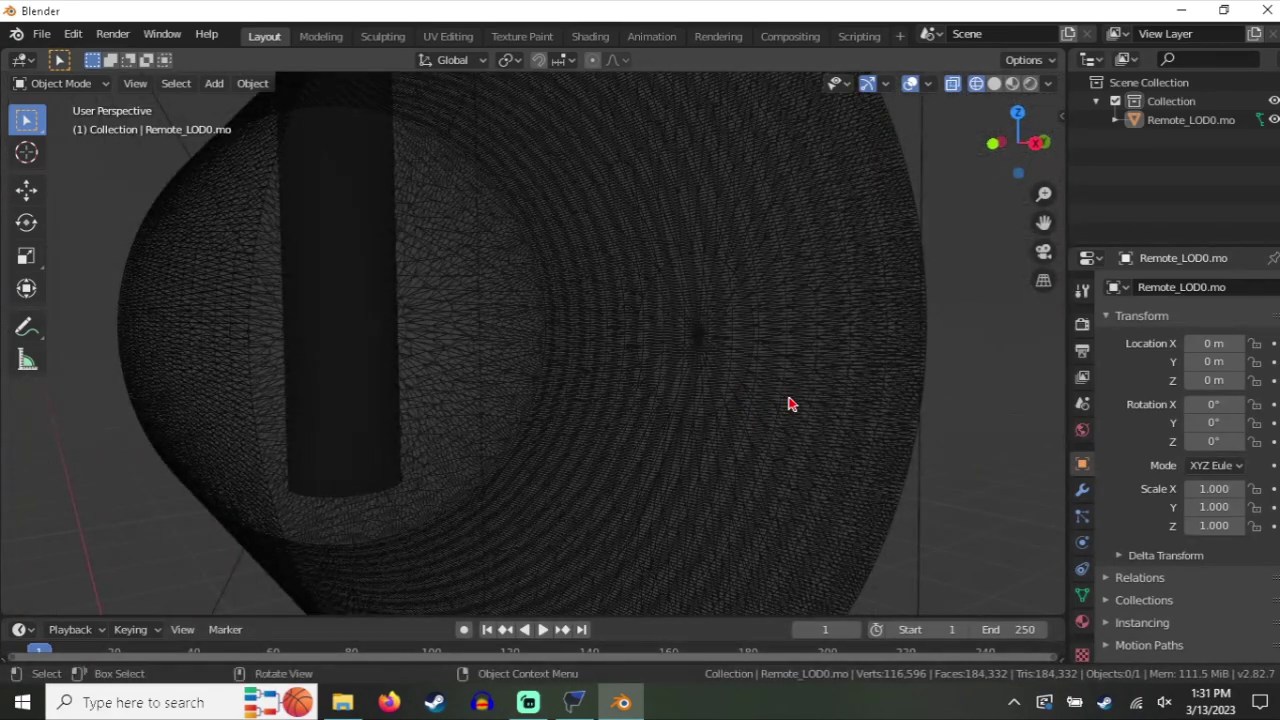
{"action": "left_click_drag", "start_coordinate": [791, 403], "coordinate": [859, 394]}
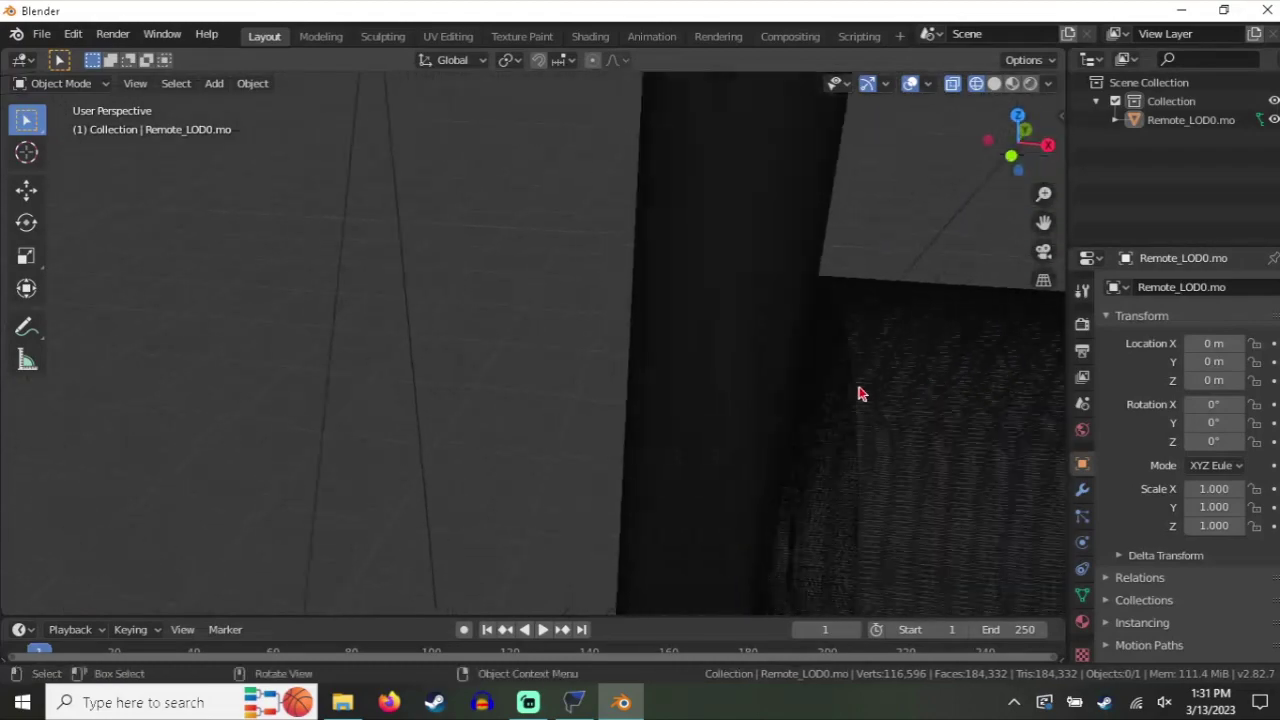
Examine the wireframe density of the Remote model's antenna and rounded tip up close
{"action": "scroll", "coordinate": [859, 394], "scroll_direction": "up", "scroll_amount": 5}
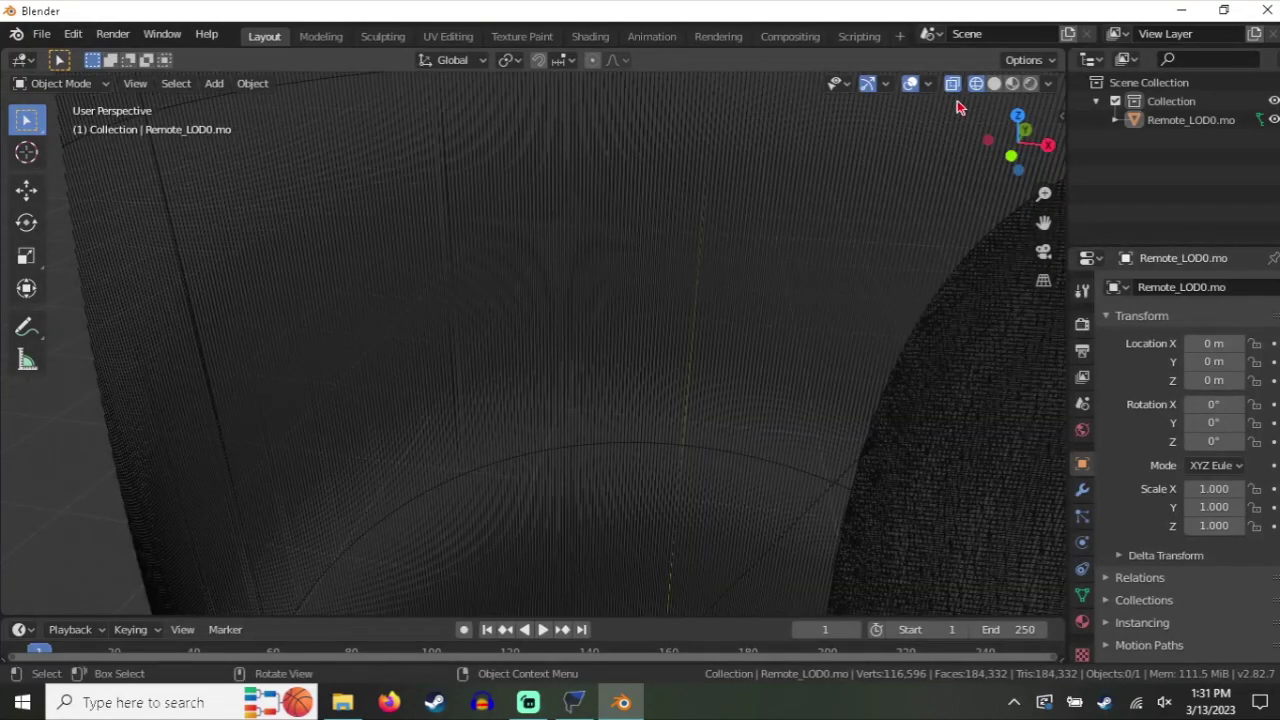
{"action": "scroll", "coordinate": [883, 443], "scroll_direction": "down", "scroll_amount": 5}
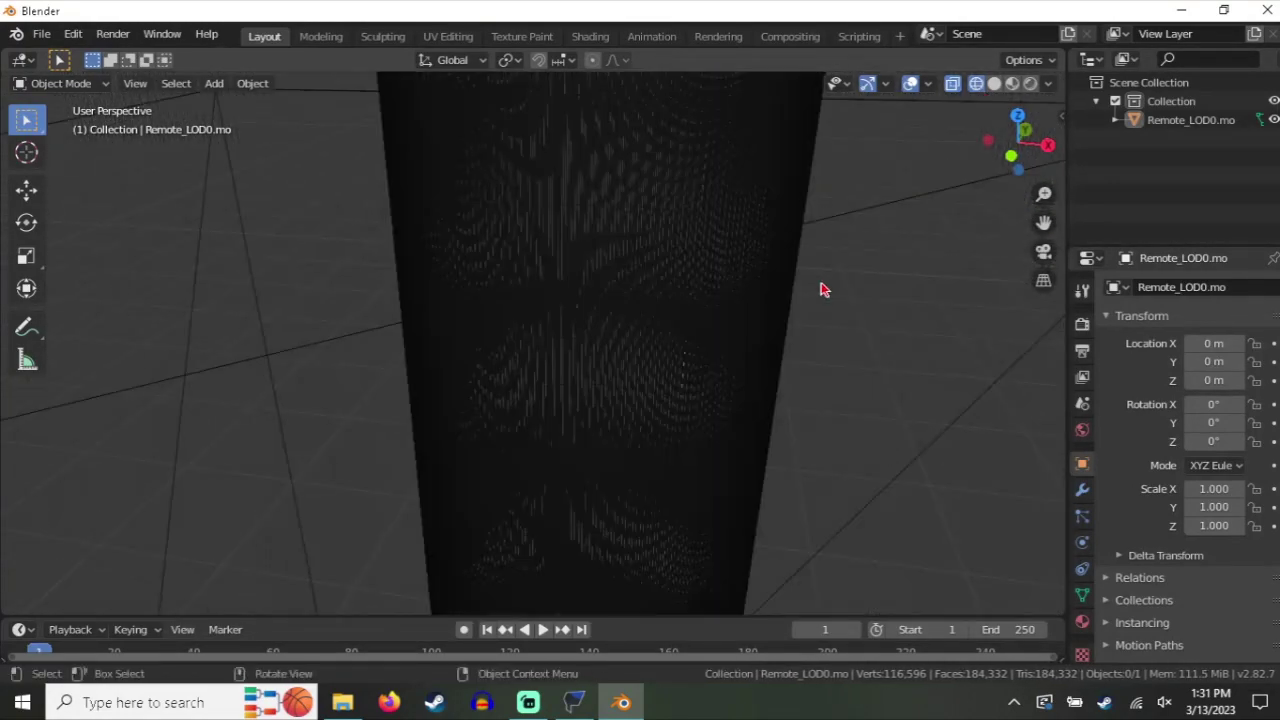
{"action": "scroll", "coordinate": [808, 317], "scroll_direction": "up", "scroll_amount": 5}
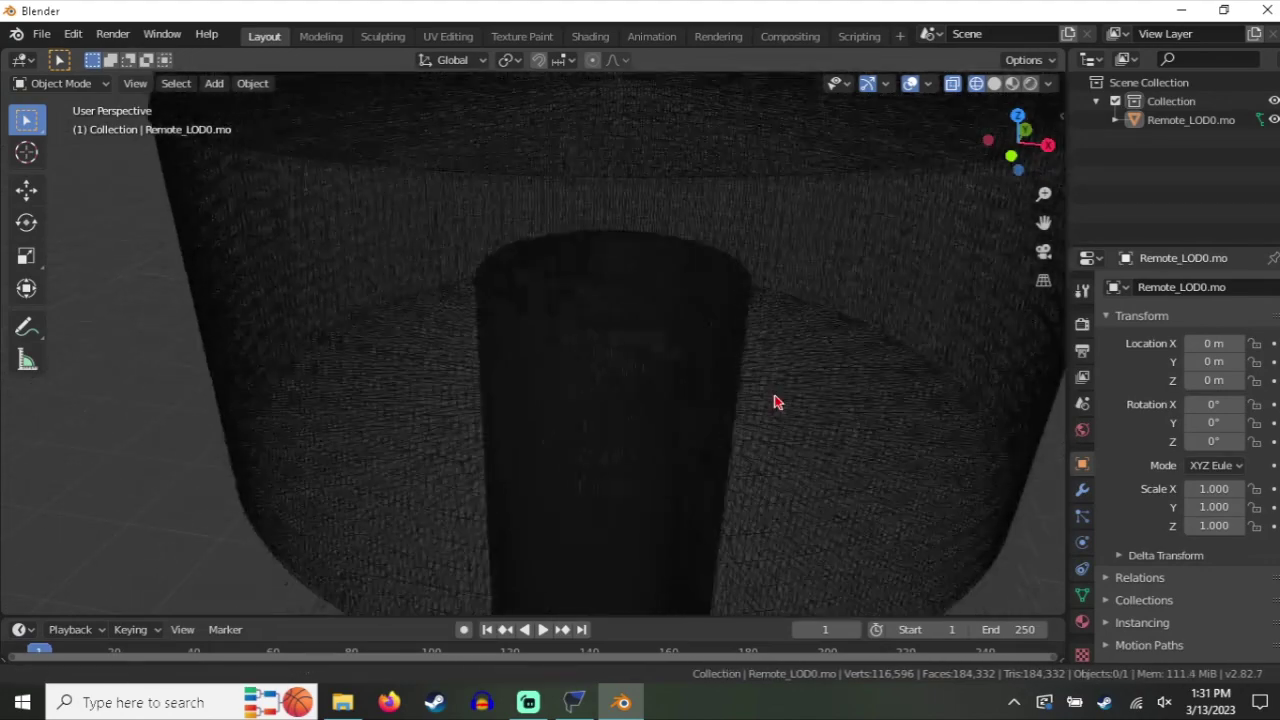
{"action": "left_click_drag", "start_coordinate": [760, 441], "coordinate": [772, 366]}
Return the viewport to solid shading and examine the Remote model up close and as a whole
{"action": "key", "text": "shift+z"}
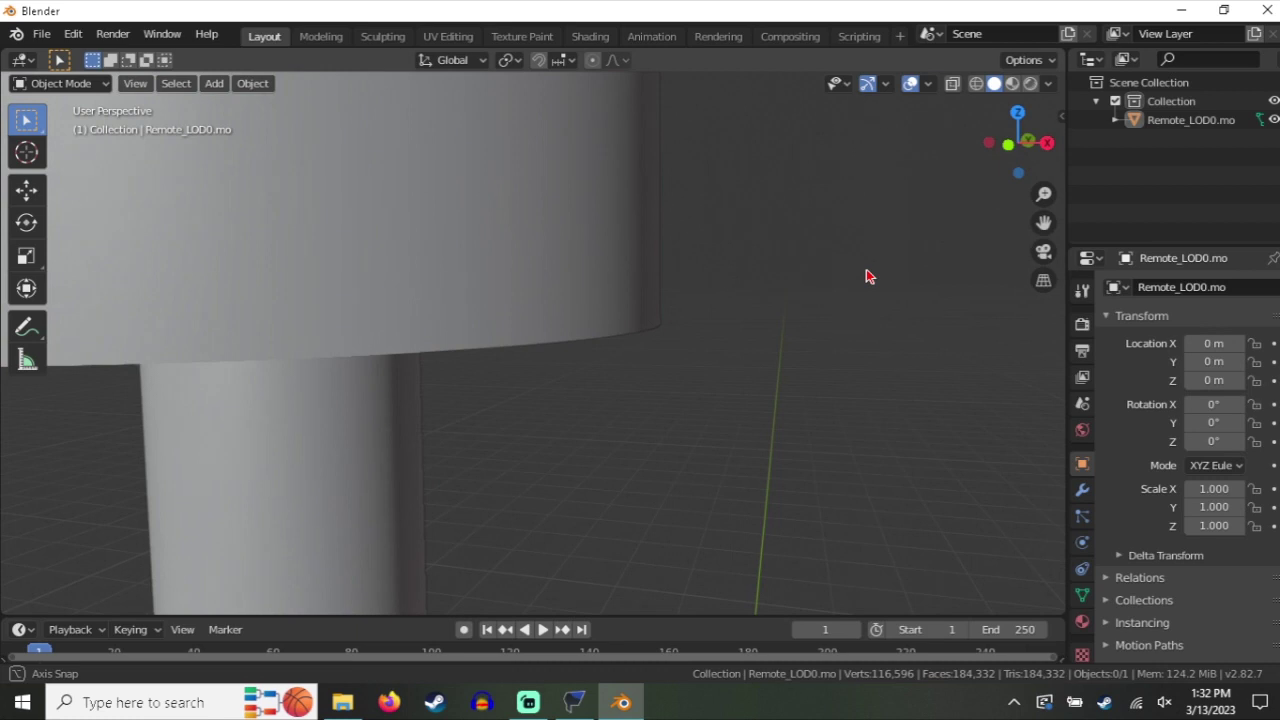
{"action": "scroll", "coordinate": [866, 290], "scroll_direction": "down", "scroll_amount": 2}
{"action": "scroll", "coordinate": [868, 330], "scroll_direction": "up", "scroll_amount": 2}
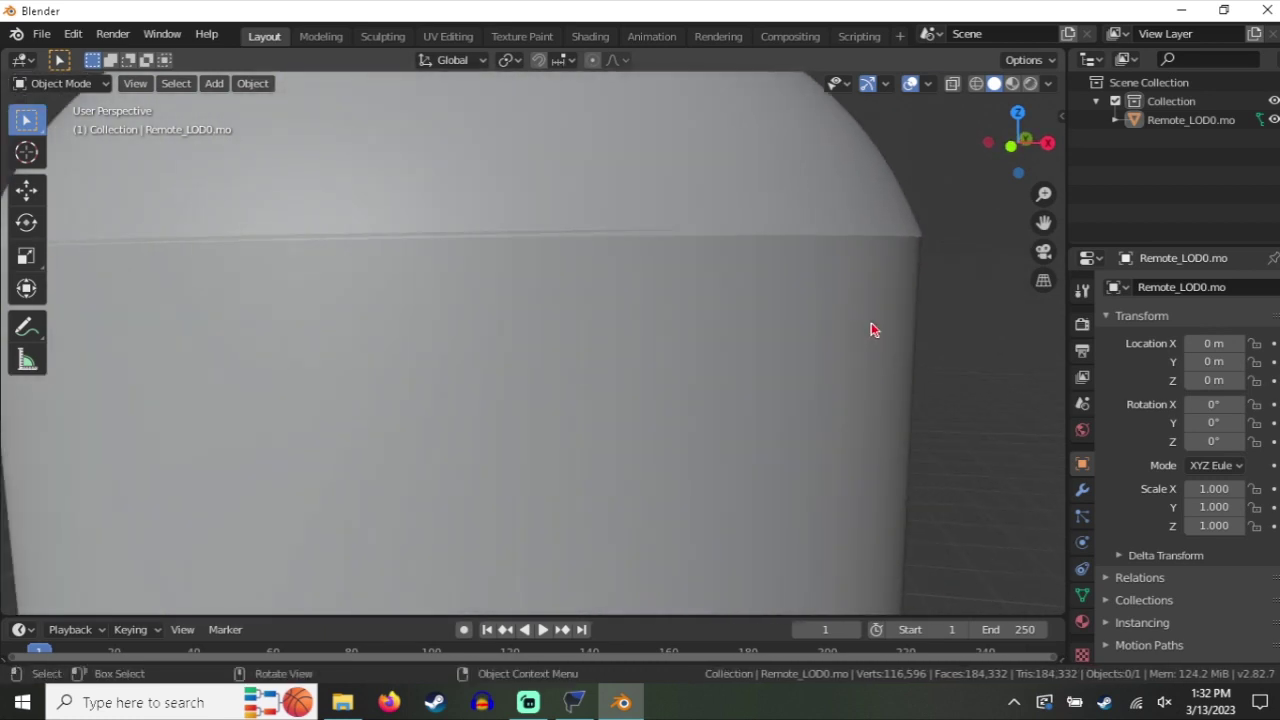
{"action": "scroll", "coordinate": [871, 329], "scroll_direction": "down", "scroll_amount": 8}
{"action": "left_click_drag", "start_coordinate": [854, 420], "coordinate": [1040, 400]}
{"action": "scroll", "coordinate": [717, 473], "scroll_direction": "up", "scroll_amount": 3}
Switch to FModel, go up to the Content folder and expand Audio under Blueprints to select its Drone subfolder
{"action": "left_click", "coordinate": [573, 702]}
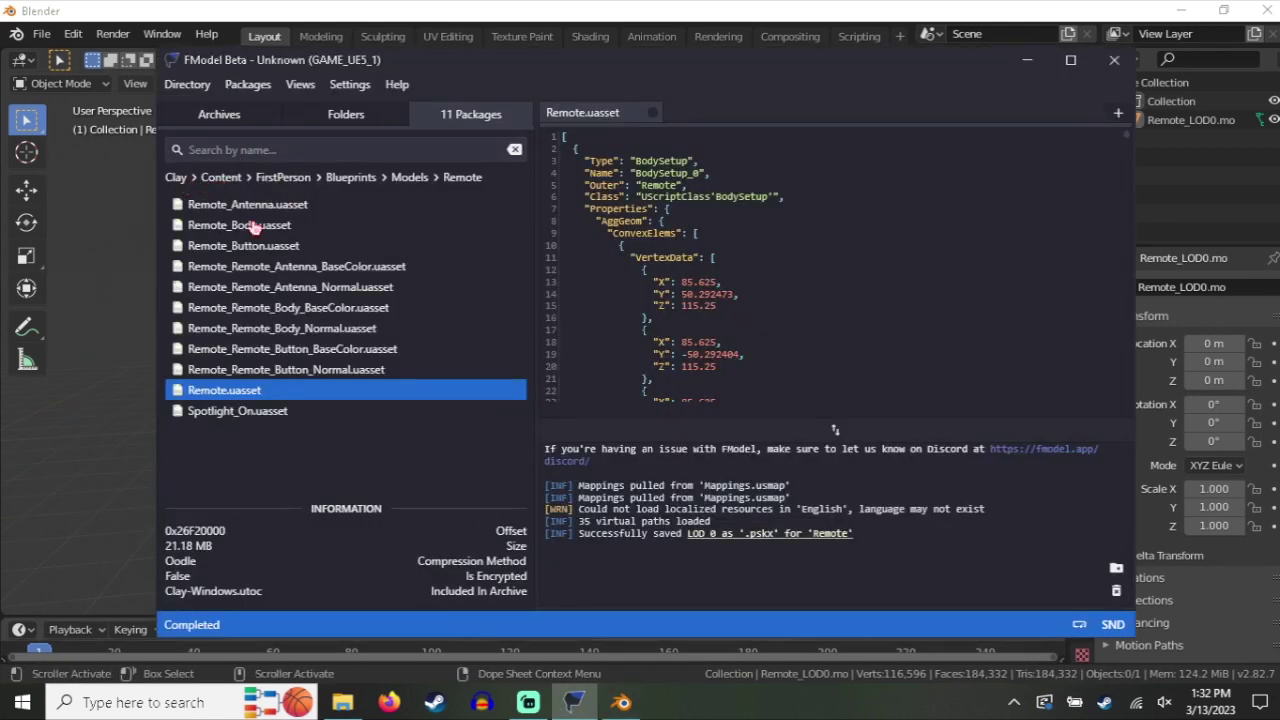
{"action": "left_click", "coordinate": [221, 177]}
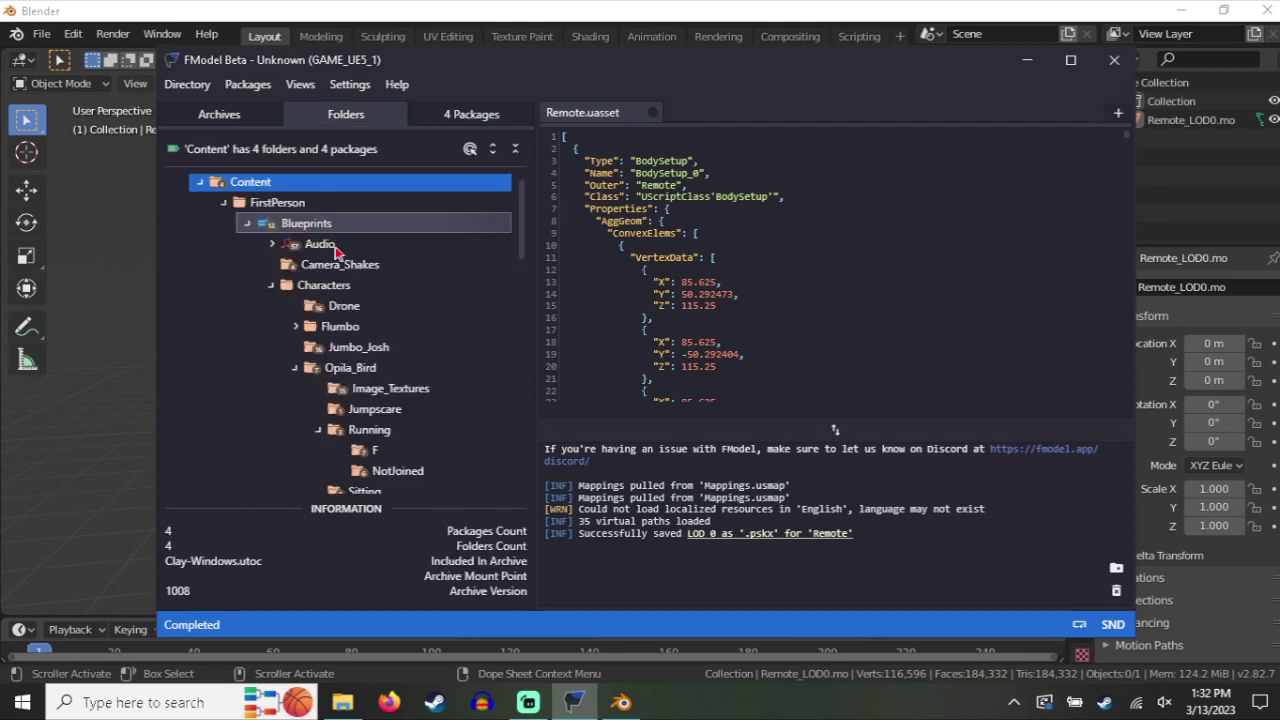
{"action": "left_click", "coordinate": [270, 248]}
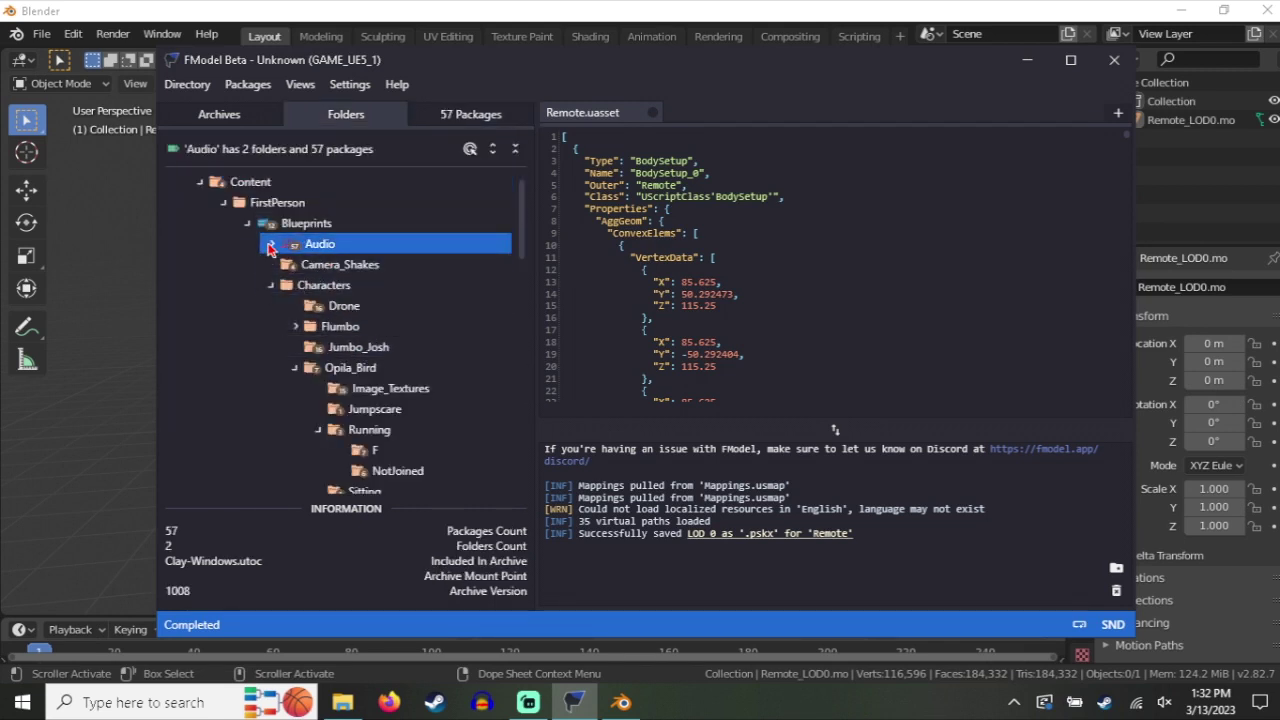
{"action": "left_click", "coordinate": [271, 249]}
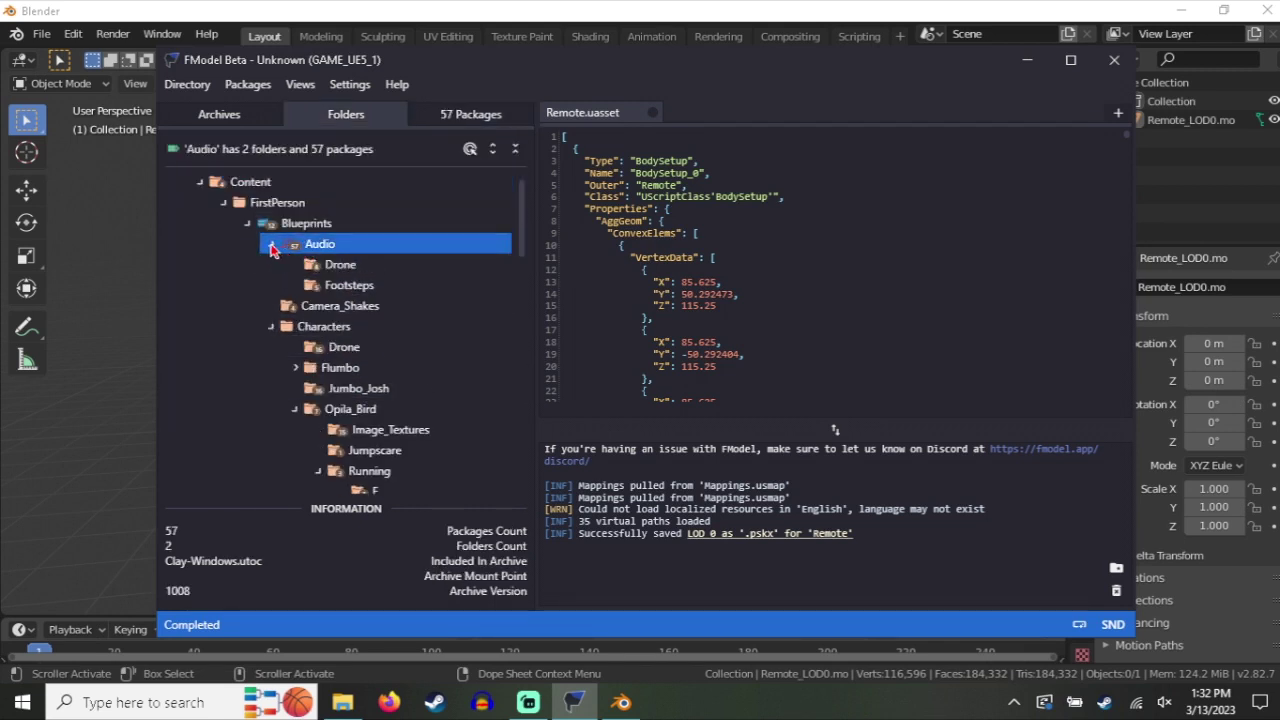
{"action": "left_click", "coordinate": [349, 270]}
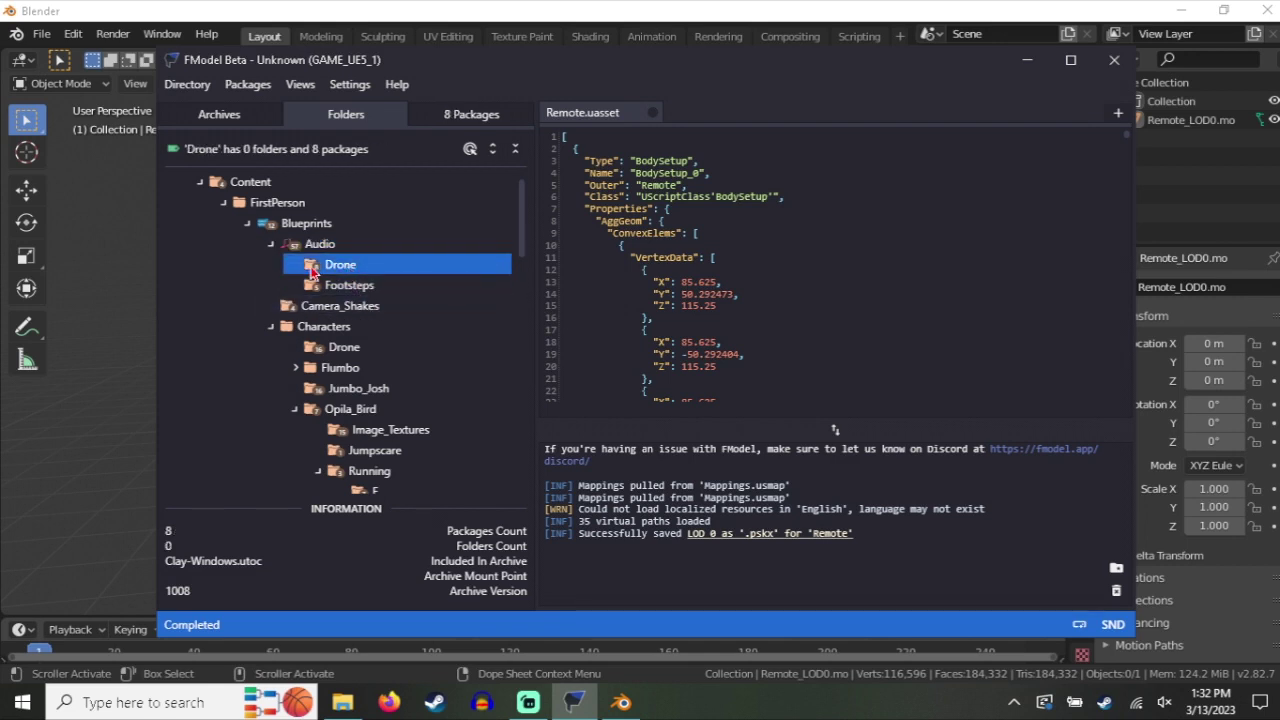
Open the Audio folder's package list, look through its sound assets and select Main_Menu_Music.uasset
{"action": "left_click", "coordinate": [322, 250]}
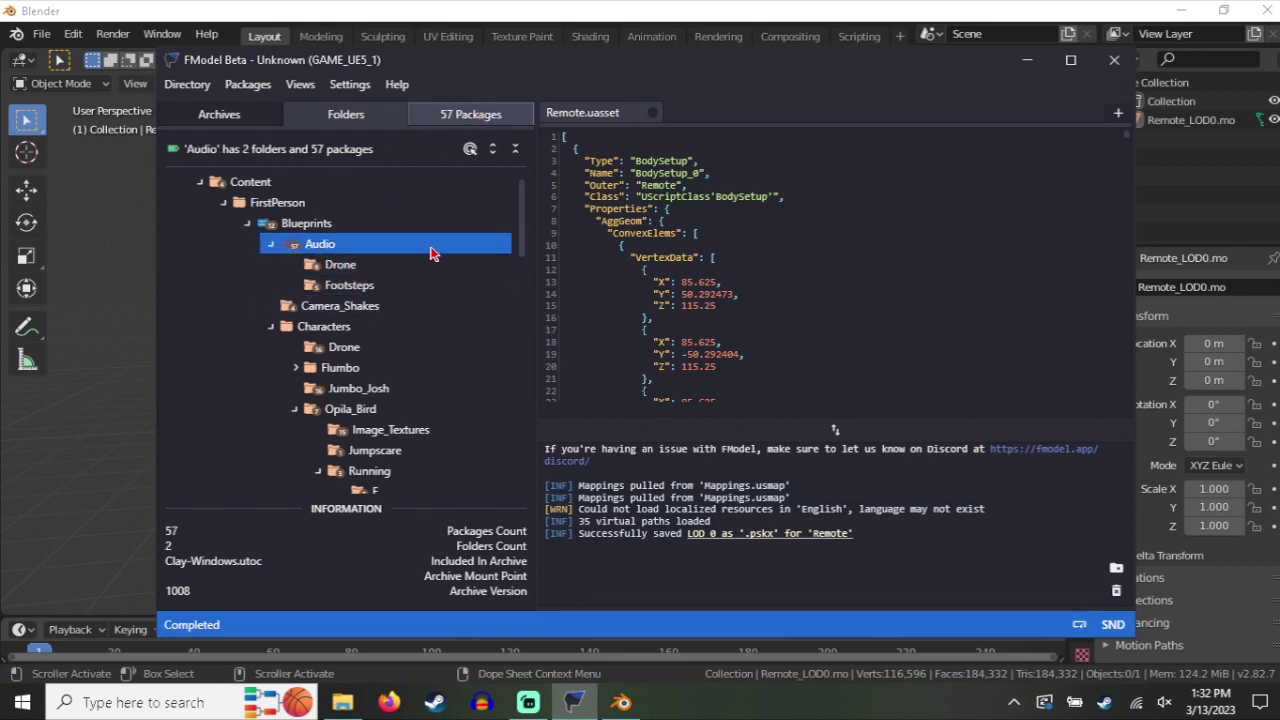
{"action": "double_click", "coordinate": [318, 244]}
{"action": "scroll", "coordinate": [300, 330], "scroll_direction": "down", "scroll_amount": 10}
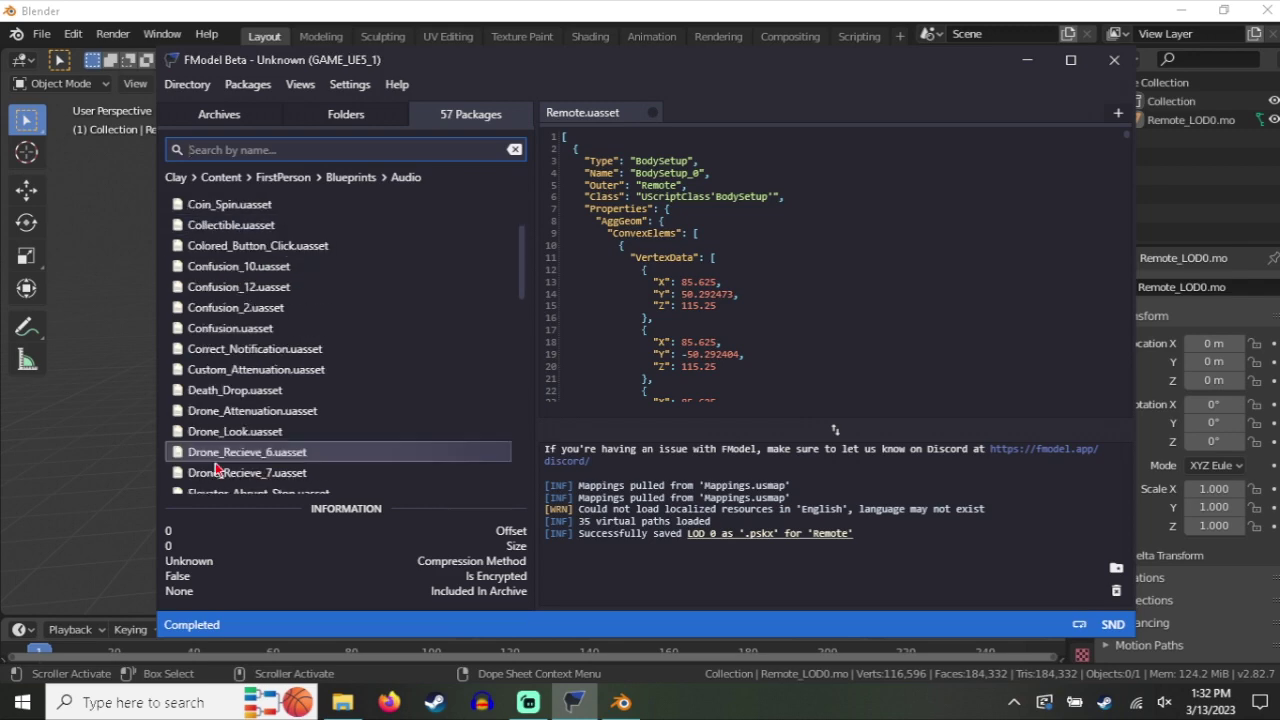
{"action": "scroll", "coordinate": [290, 372], "scroll_direction": "down", "scroll_amount": 4}
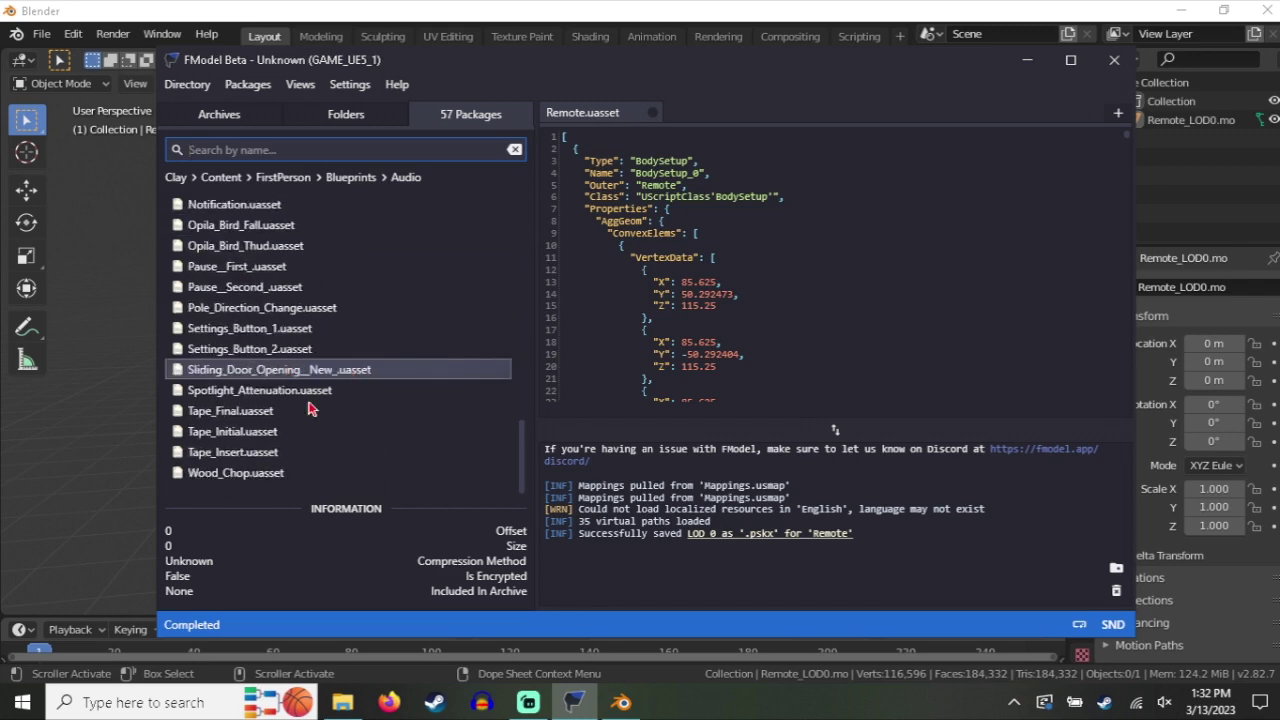
{"action": "scroll", "coordinate": [290, 460], "scroll_direction": "up", "scroll_amount": 6}
{"action": "scroll", "coordinate": [280, 455], "scroll_direction": "up", "scroll_amount": 8}
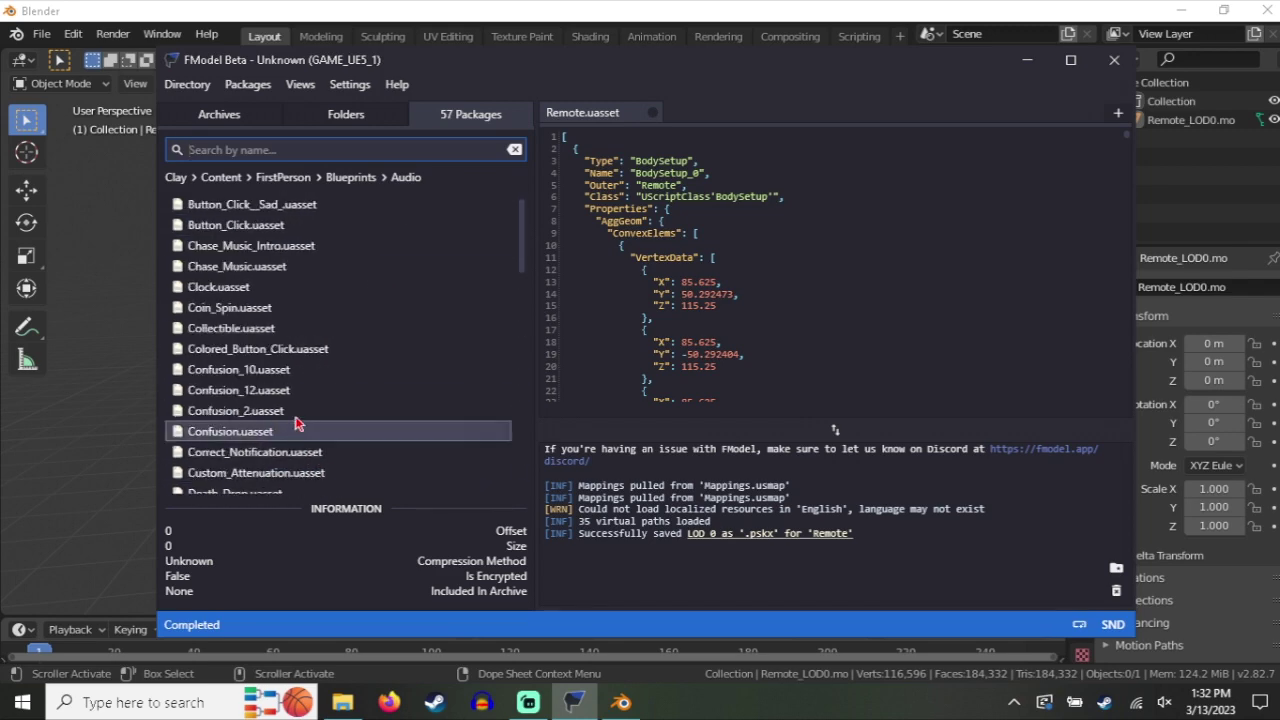
{"action": "scroll", "coordinate": [300, 423], "scroll_direction": "down", "scroll_amount": 10}
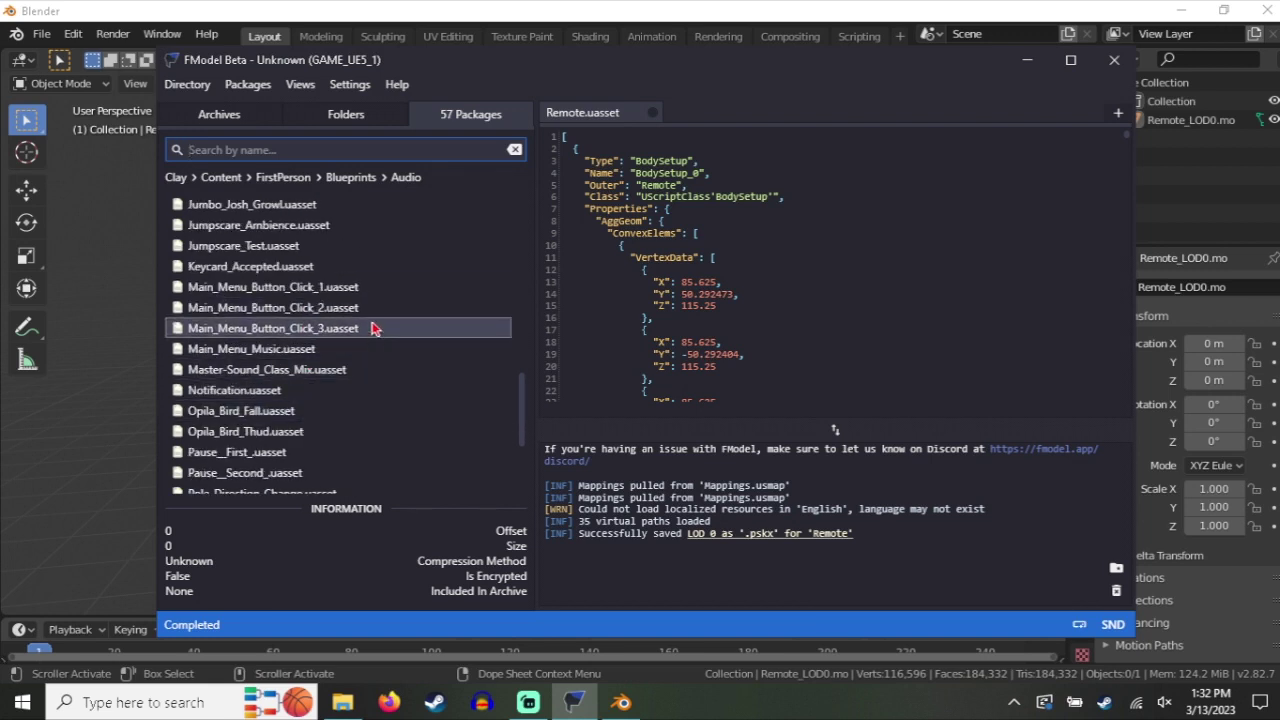
{"action": "left_click", "coordinate": [337, 358]}
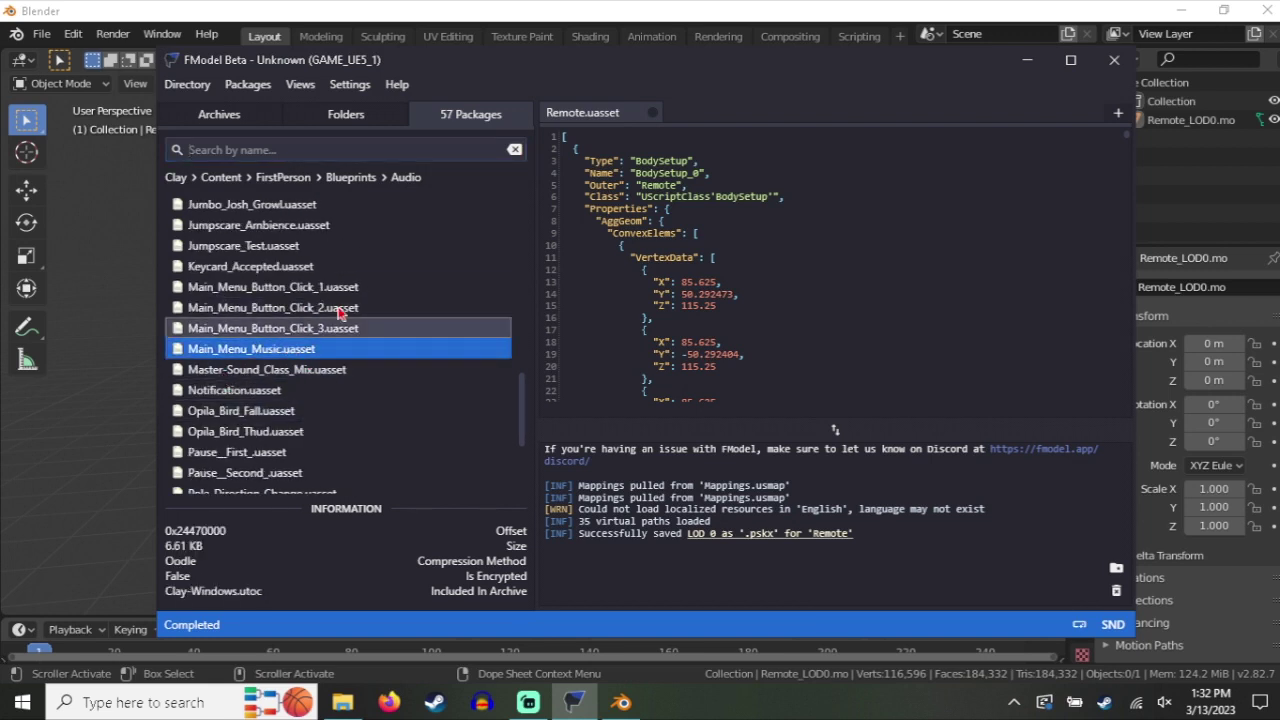
Go back to the folder tree and reopen the package list of the Audio folder
{"action": "left_click", "coordinate": [326, 124]}
{"action": "scroll", "coordinate": [390, 300], "scroll_direction": "up", "scroll_amount": 1}
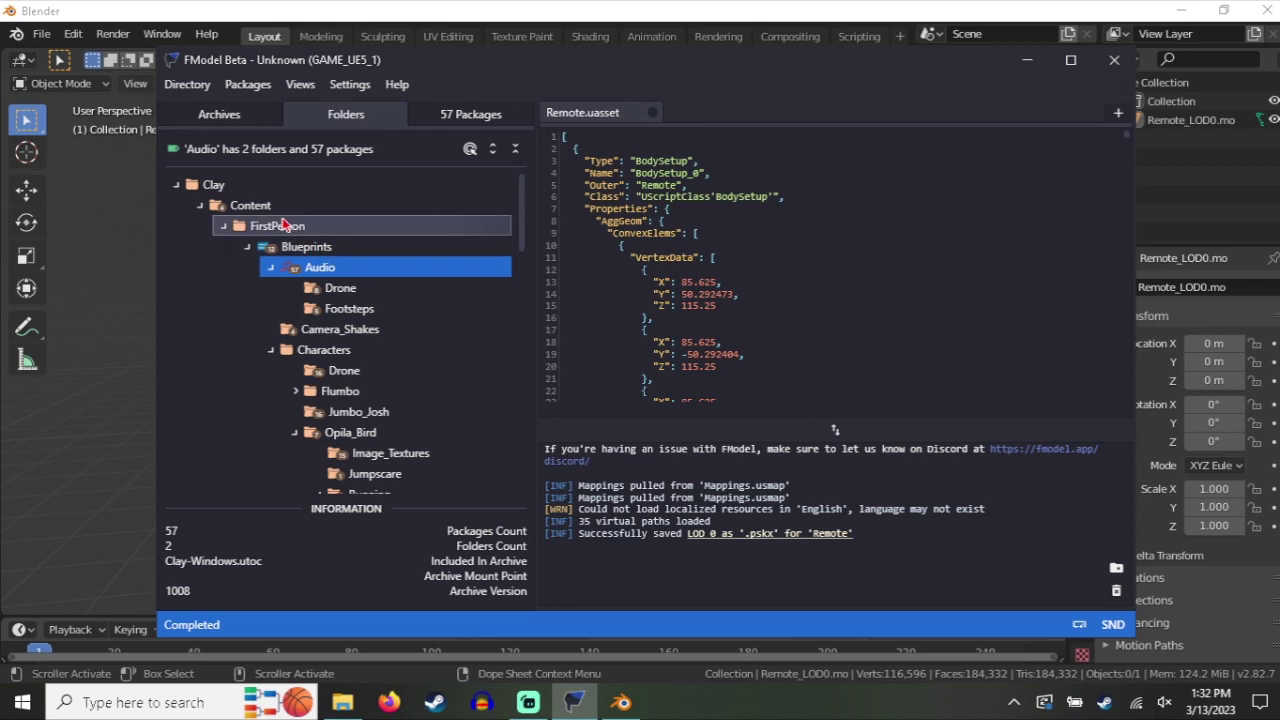
{"action": "double_click", "coordinate": [315, 270]}
{"action": "double_click", "coordinate": [317, 275]}
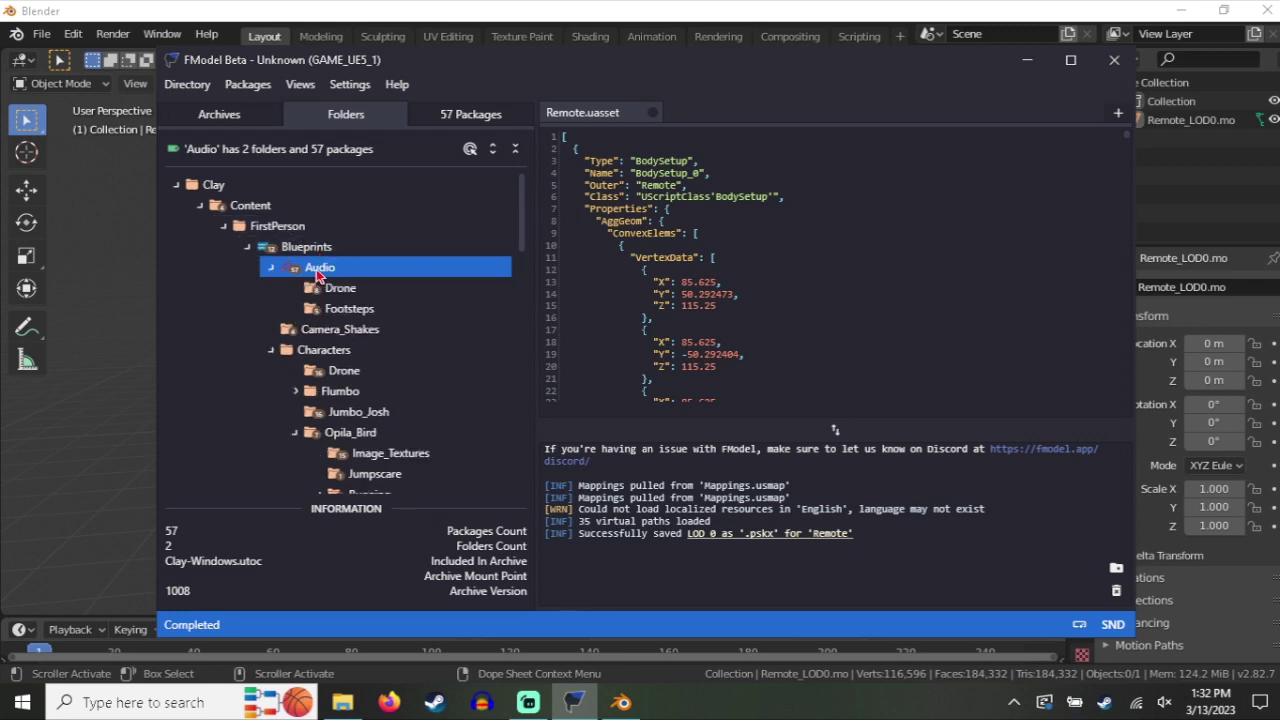
{"action": "left_click", "coordinate": [471, 120]}
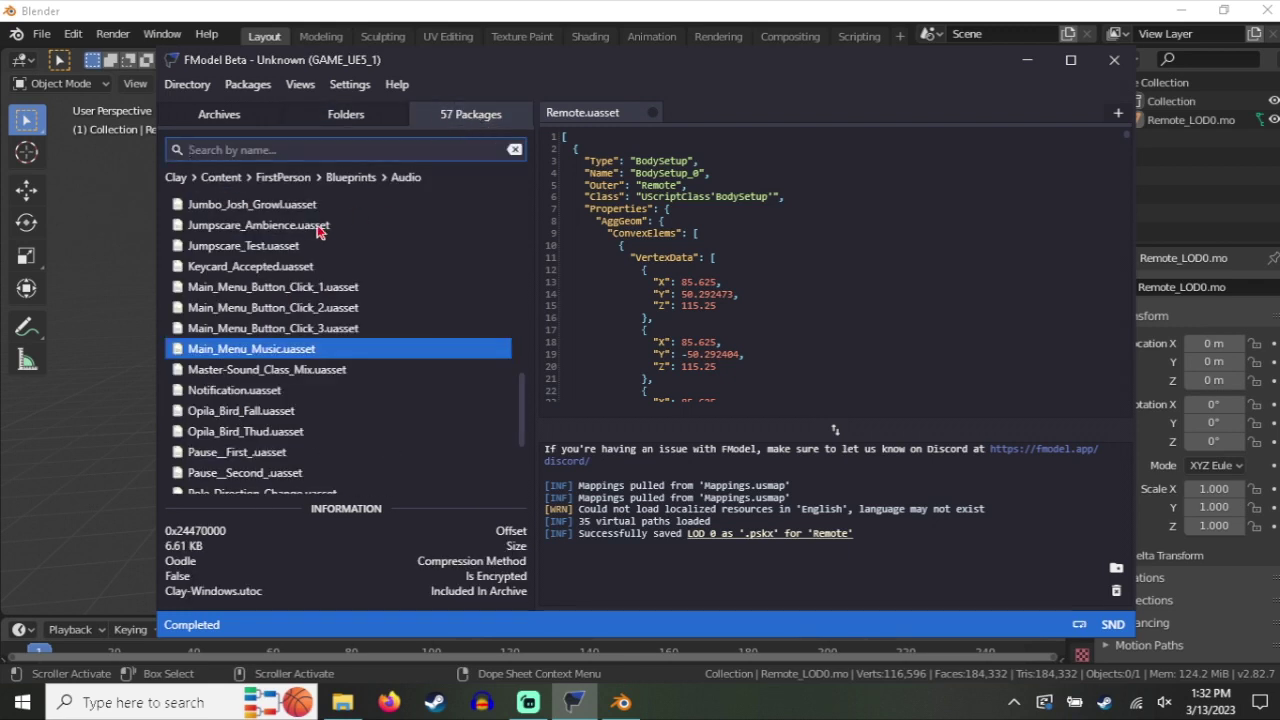
Select the Characters folder under Blueprints in the folder tree and open its package list
{"action": "left_click", "coordinate": [402, 120]}
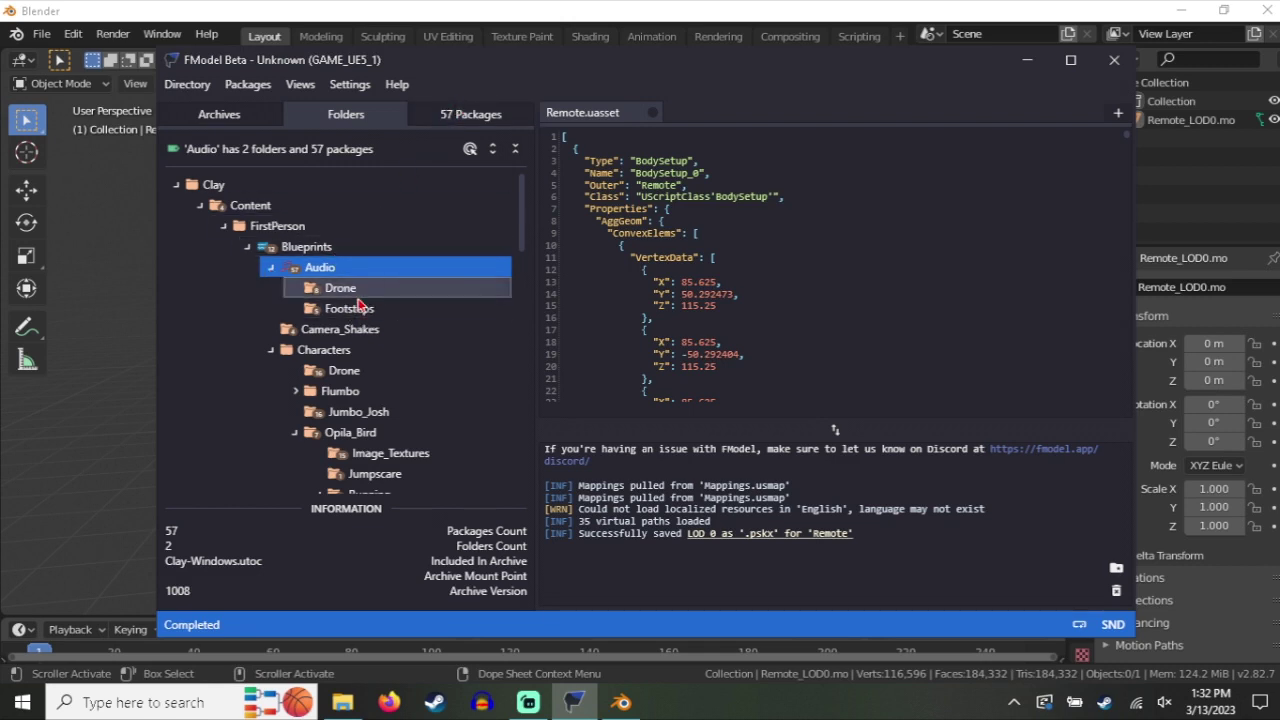
{"action": "left_click", "coordinate": [335, 352]}
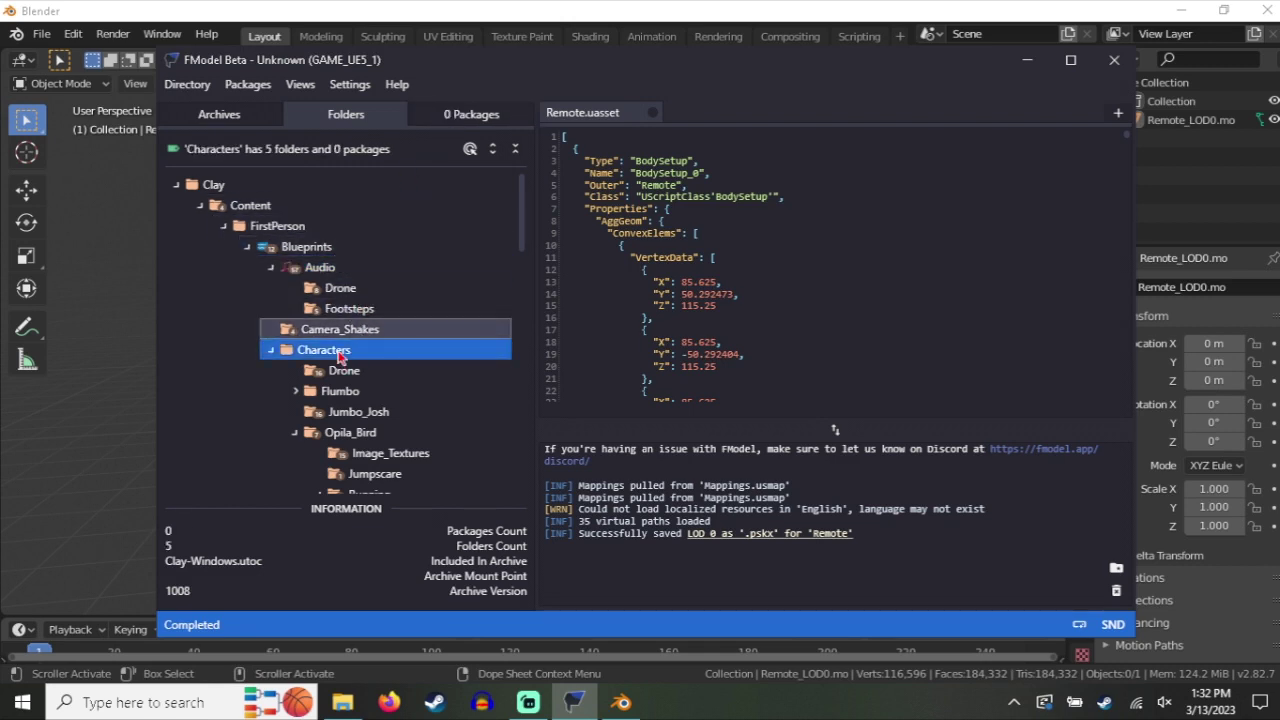
{"action": "double_click", "coordinate": [338, 356]}
{"action": "left_click", "coordinate": [274, 352]}
{"action": "double_click", "coordinate": [312, 356]}
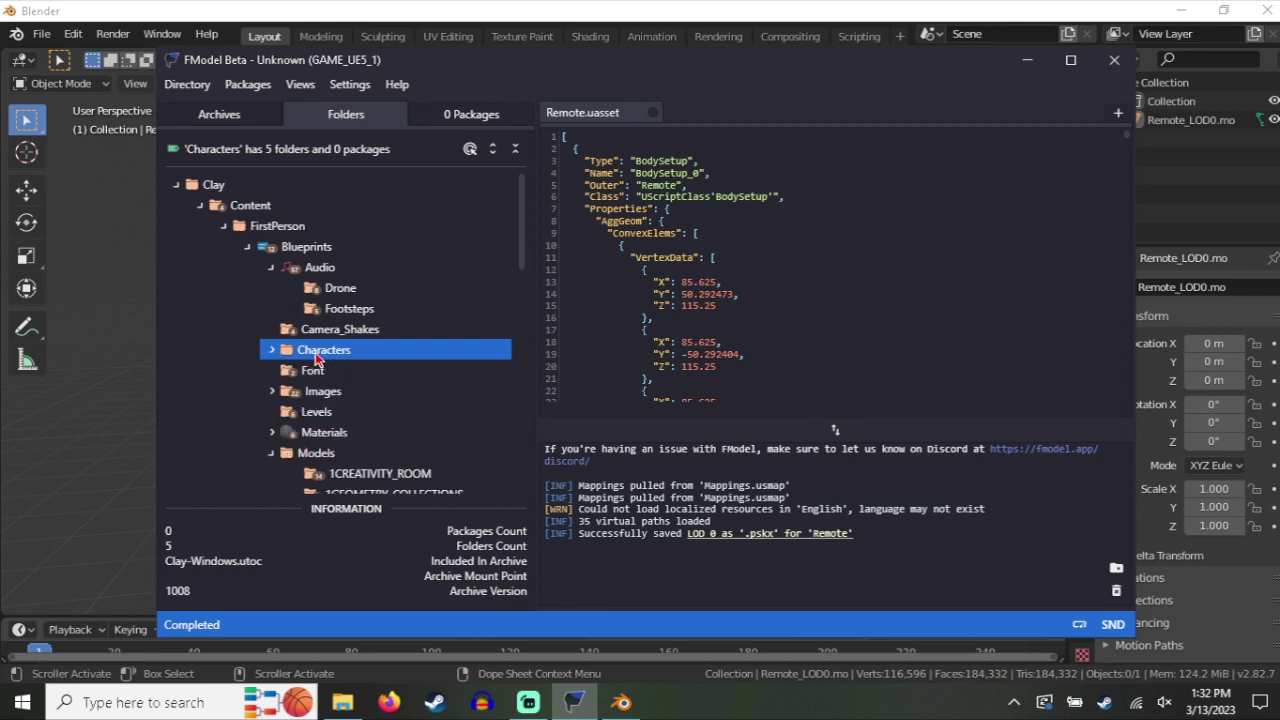
{"action": "double_click", "coordinate": [318, 356]}
{"action": "left_click", "coordinate": [473, 112]}
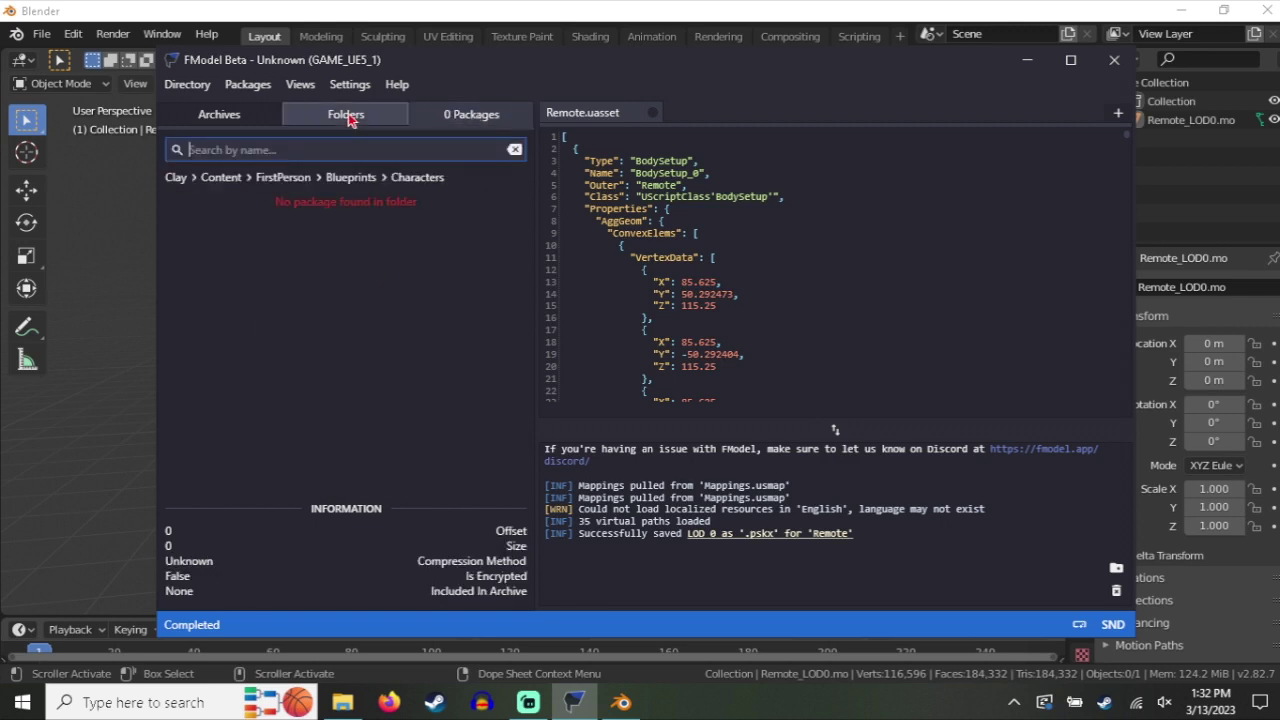
Return to the folder tree and look through the subfolders of Characters down to Player
{"action": "left_click", "coordinate": [348, 116]}
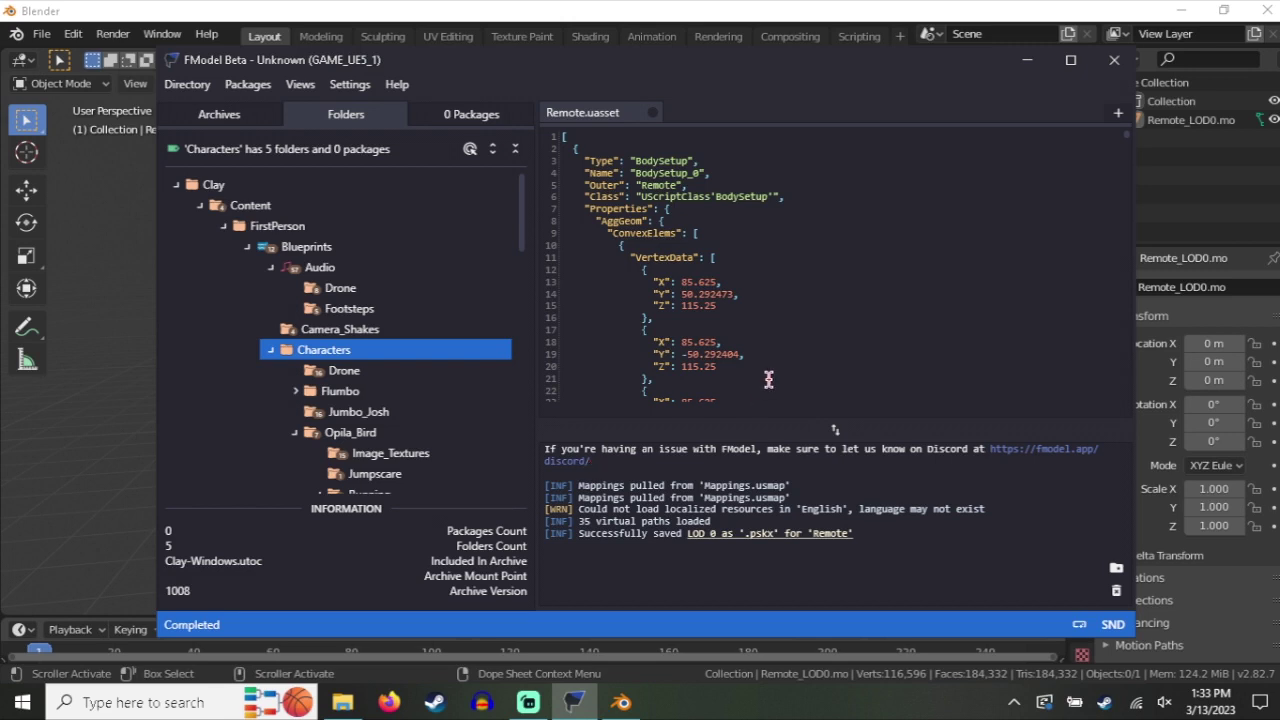
{"action": "scroll", "coordinate": [417, 410], "scroll_direction": "down", "scroll_amount": 2}
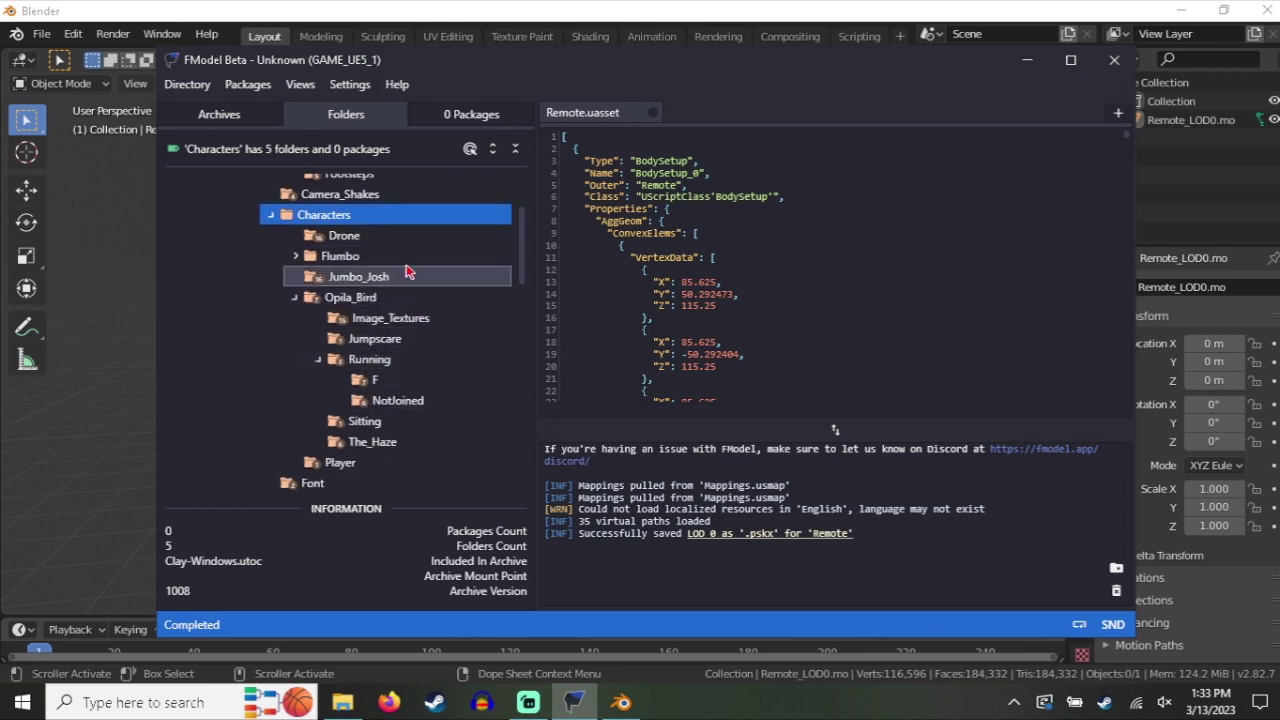
{"action": "scroll", "coordinate": [407, 330], "scroll_direction": "down", "scroll_amount": 1}
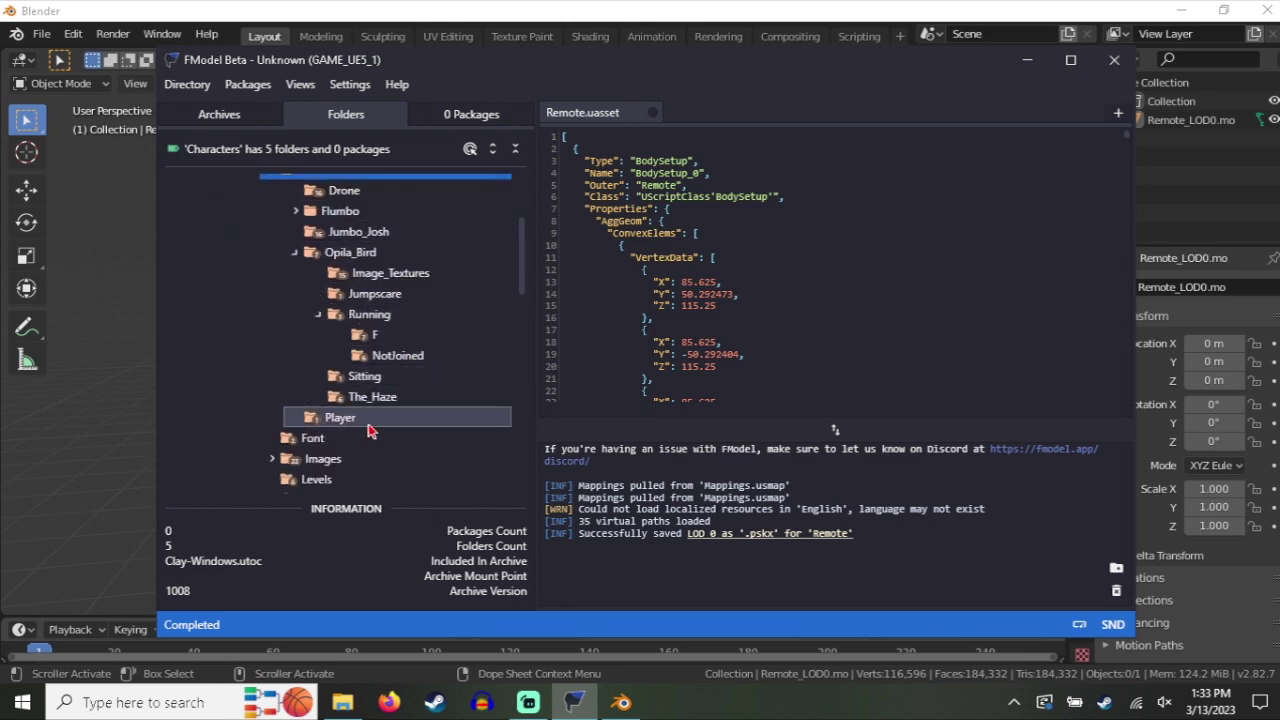
{"action": "left_click", "coordinate": [187, 84]}
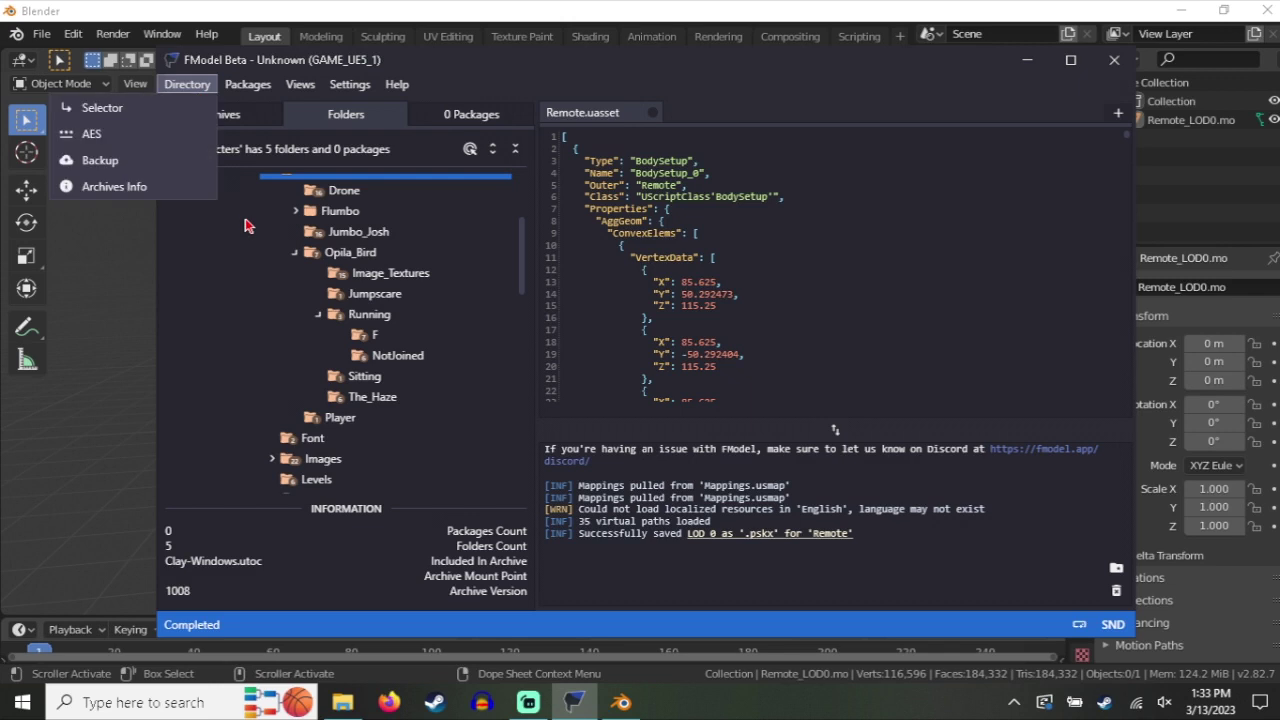
{"action": "left_click", "coordinate": [770, 103]}
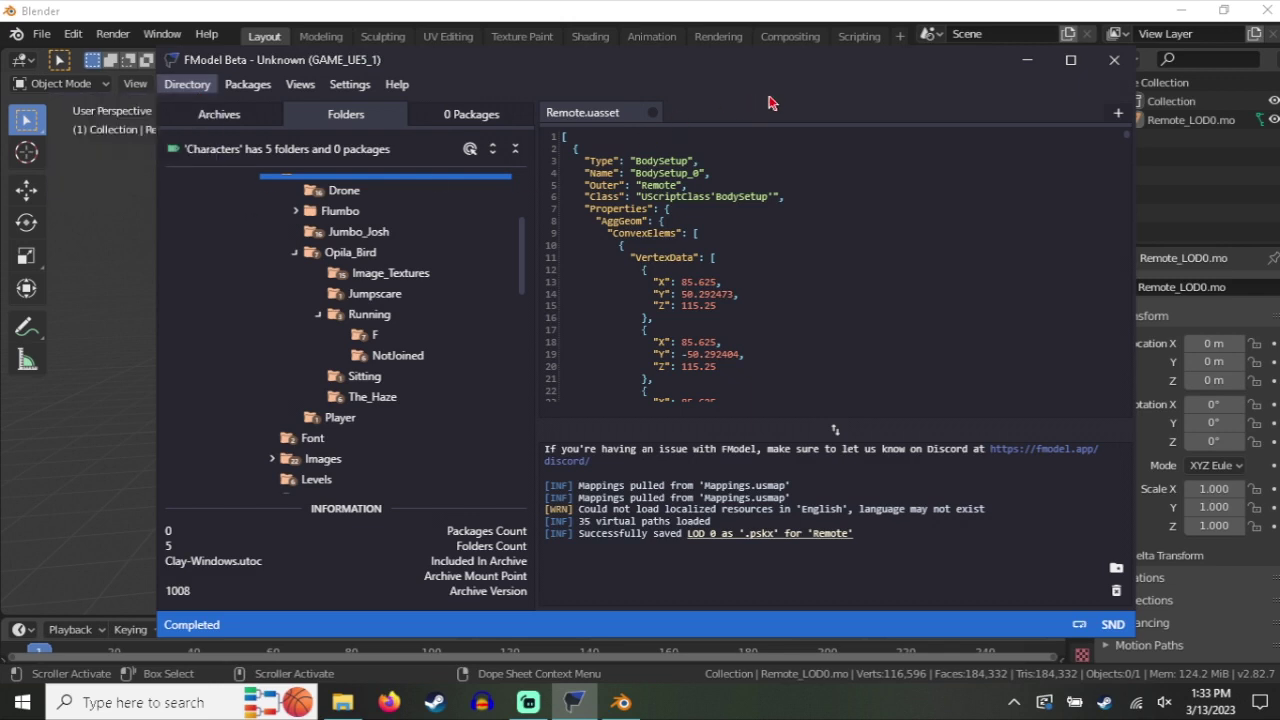
{"action": "left_click", "coordinate": [301, 86]}
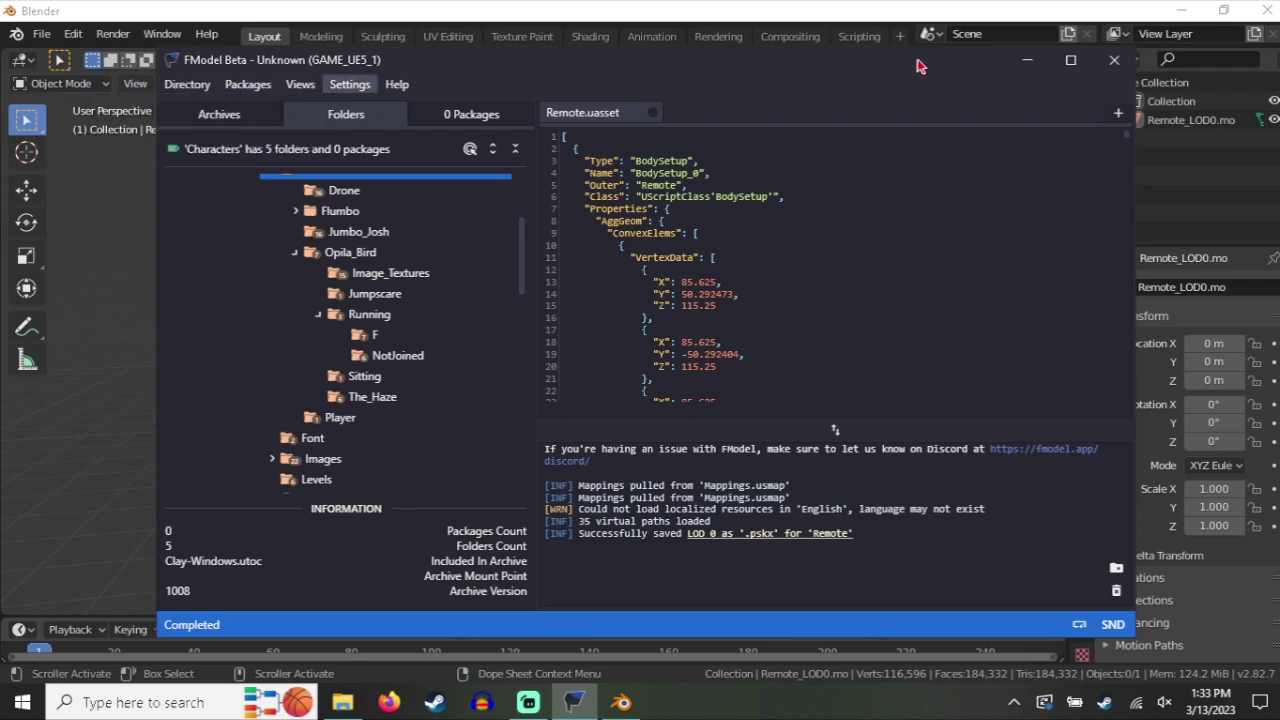
Close FModel and view the Remote model in Blender from another side
{"action": "key", "text": "alt+F4"}
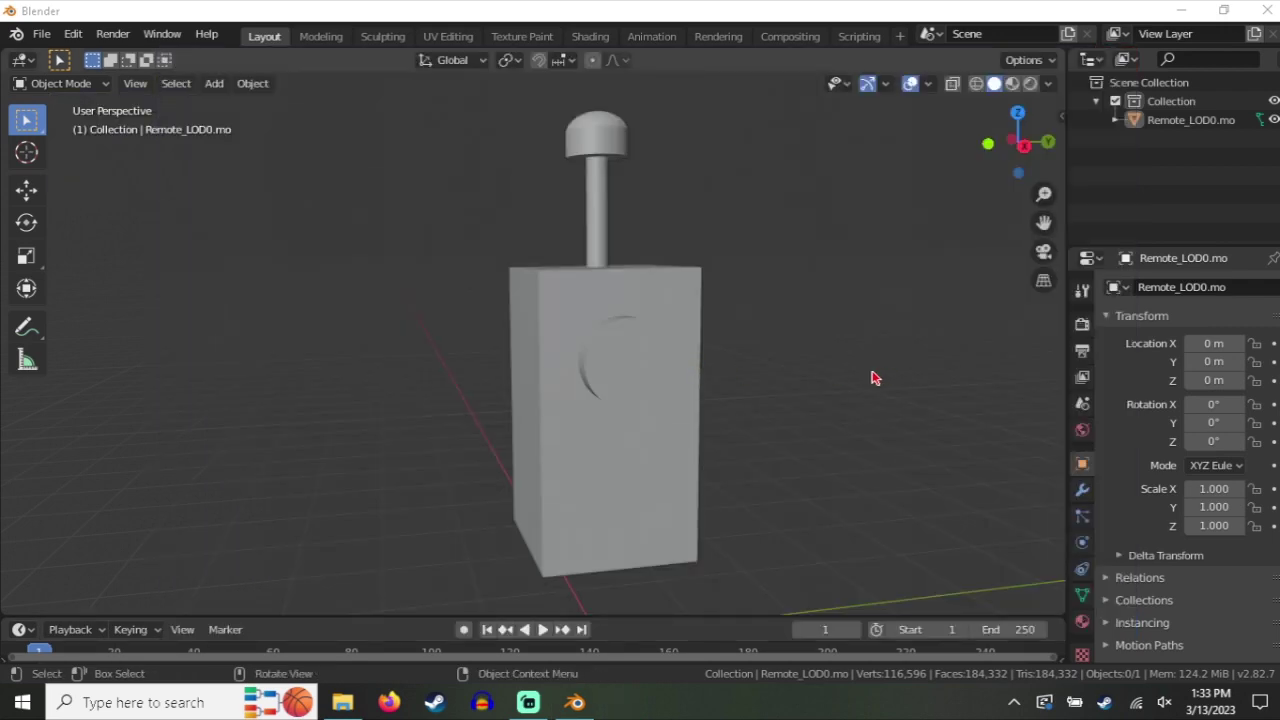
{"action": "left_click_drag", "start_coordinate": [872, 378], "coordinate": [831, 491]}
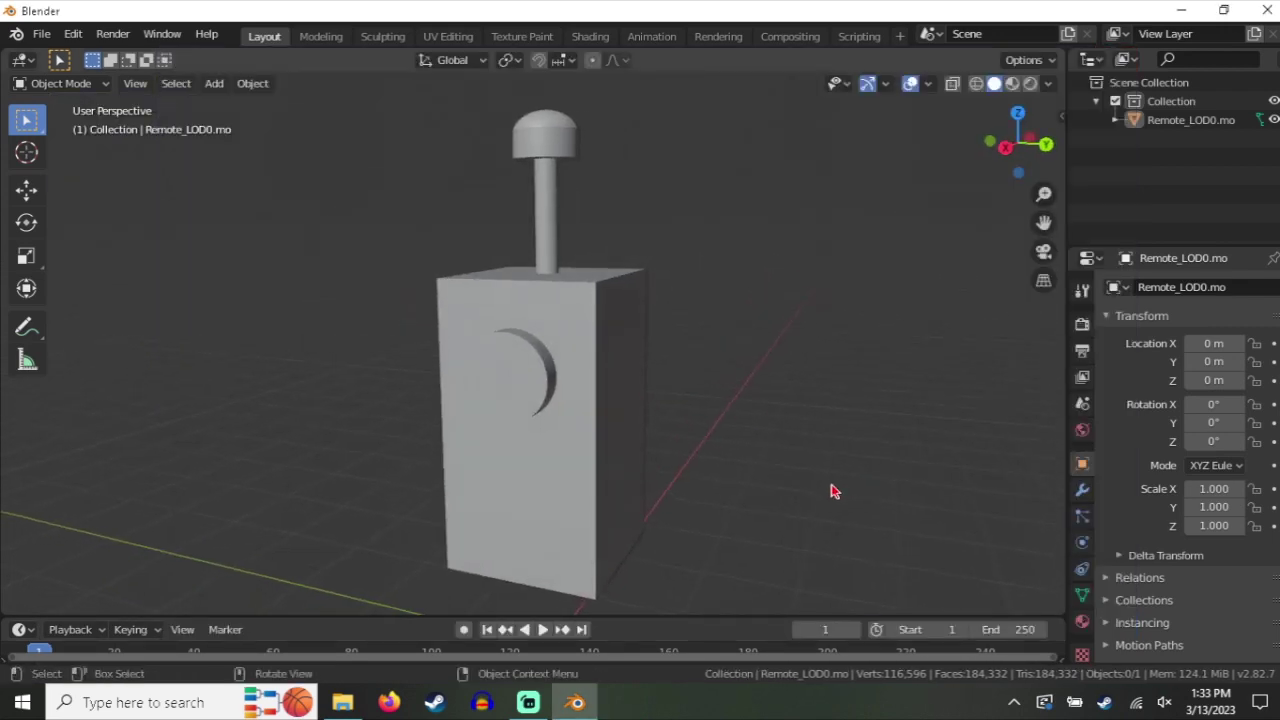
{"action": "left_click", "coordinate": [528, 703]}
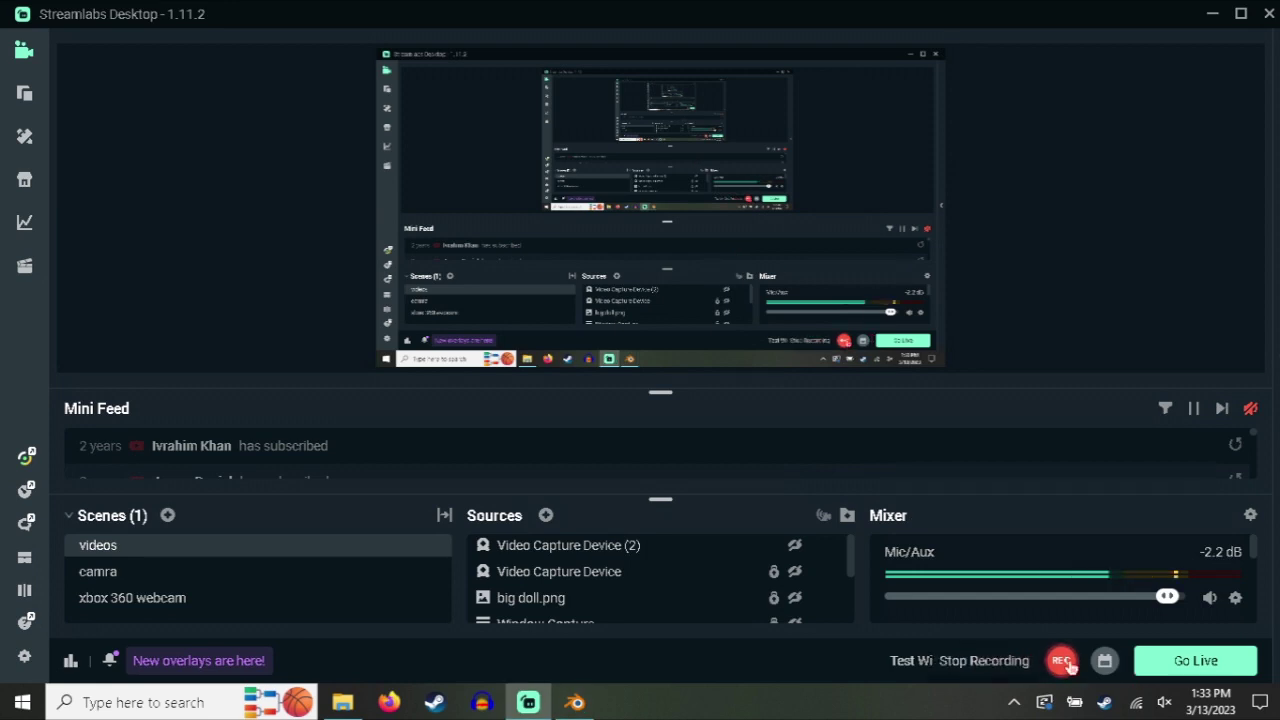